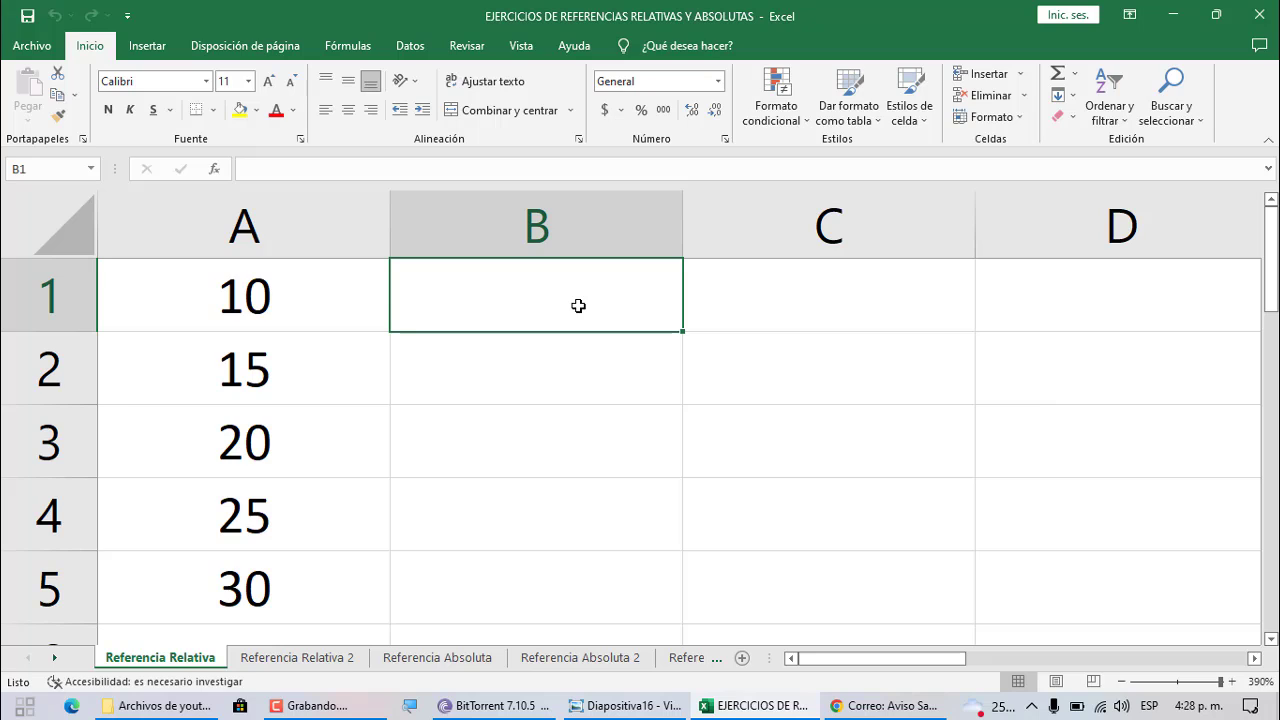
Enter the formula =A1*2 in cell B1, using a relative reference to A1.
type("=")
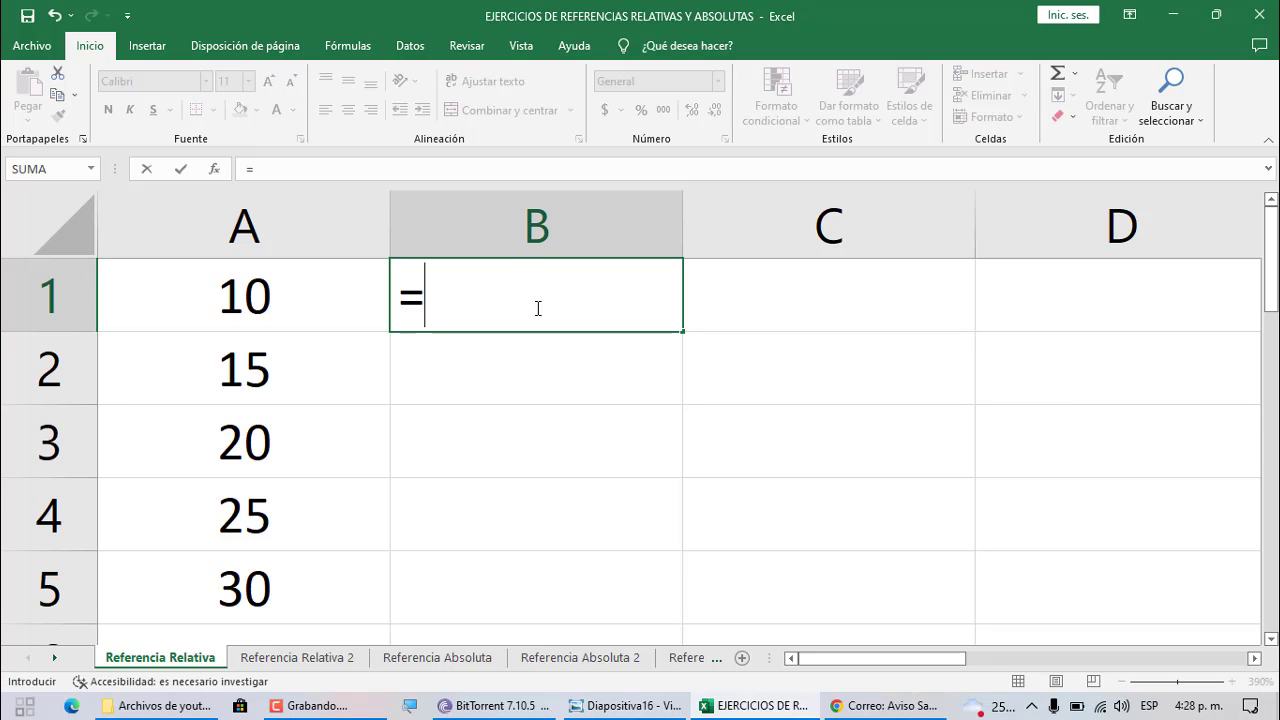
left_click(330, 291)
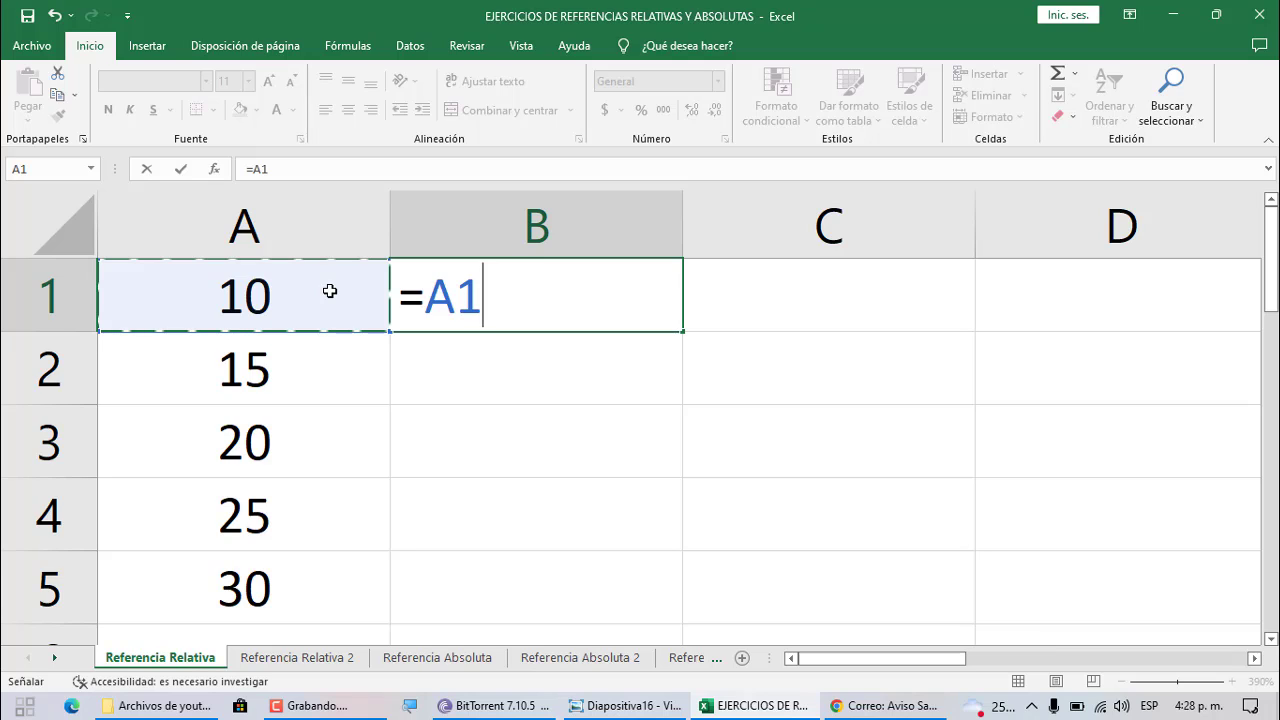
type("*")
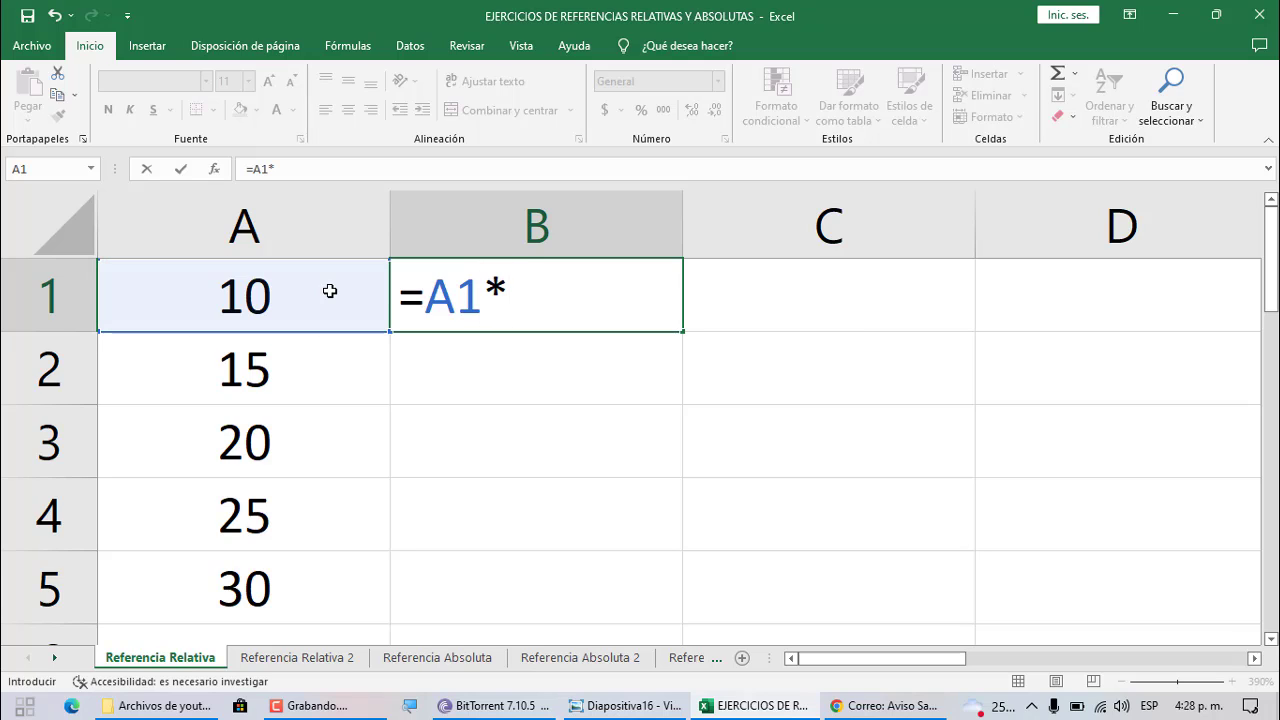
type("2")
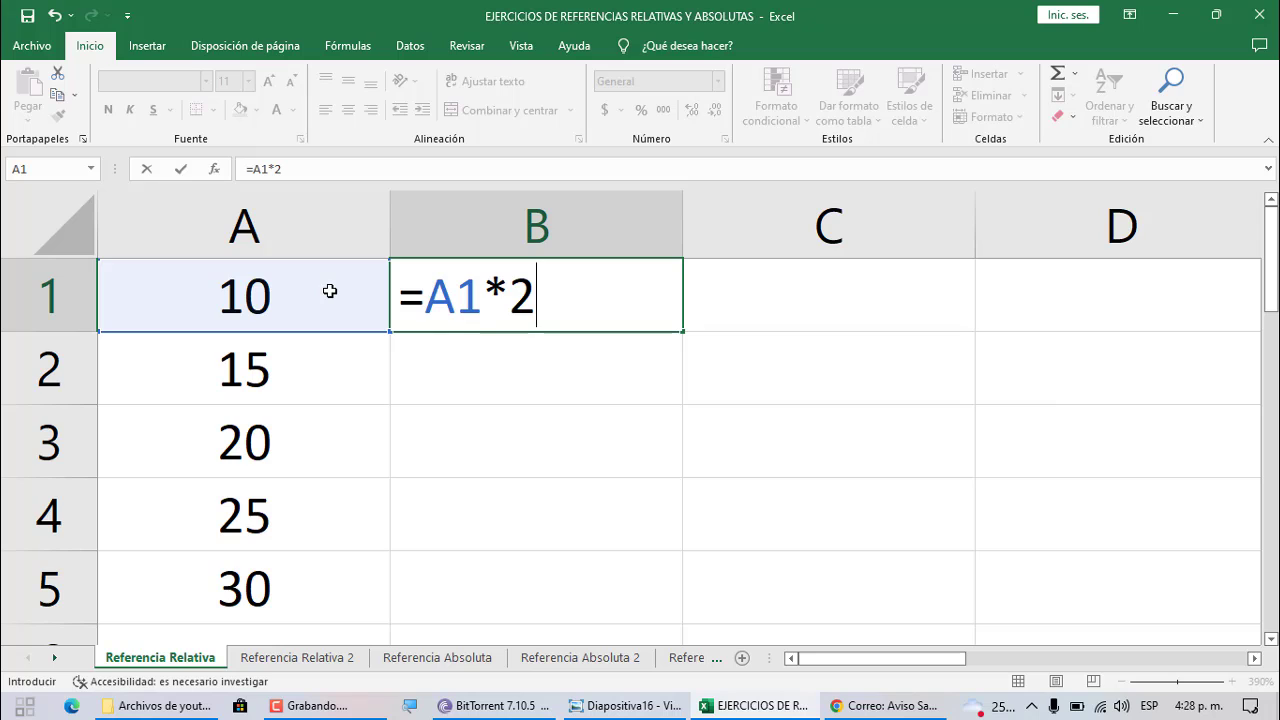
key("Return")
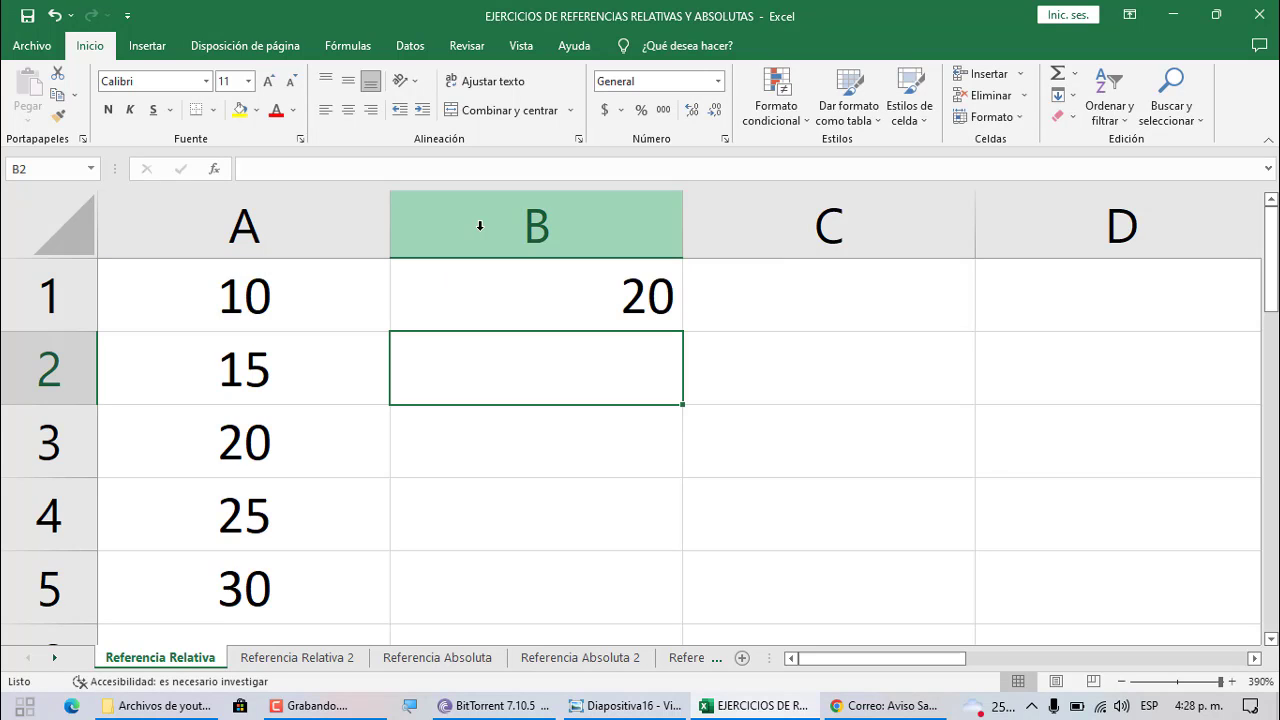
Fill the formula from B1 down into B2.
left_click(519, 297)
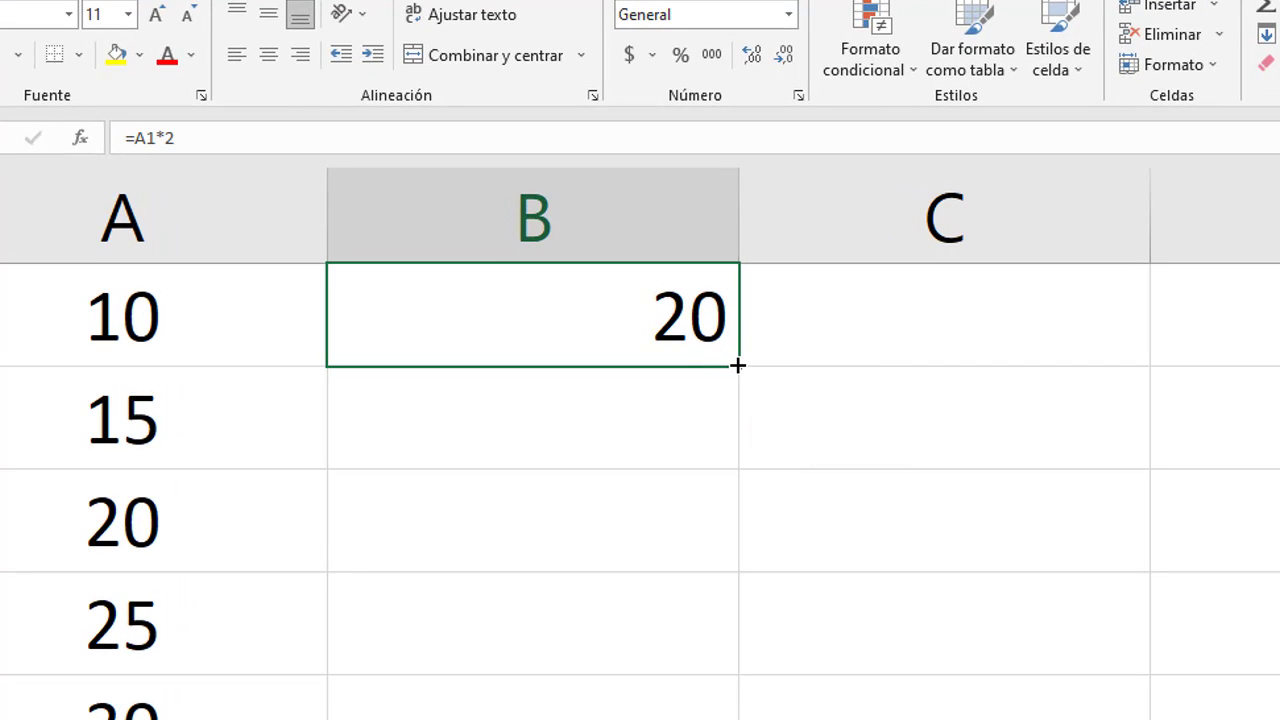
left_click_drag(738, 366, 735, 437)
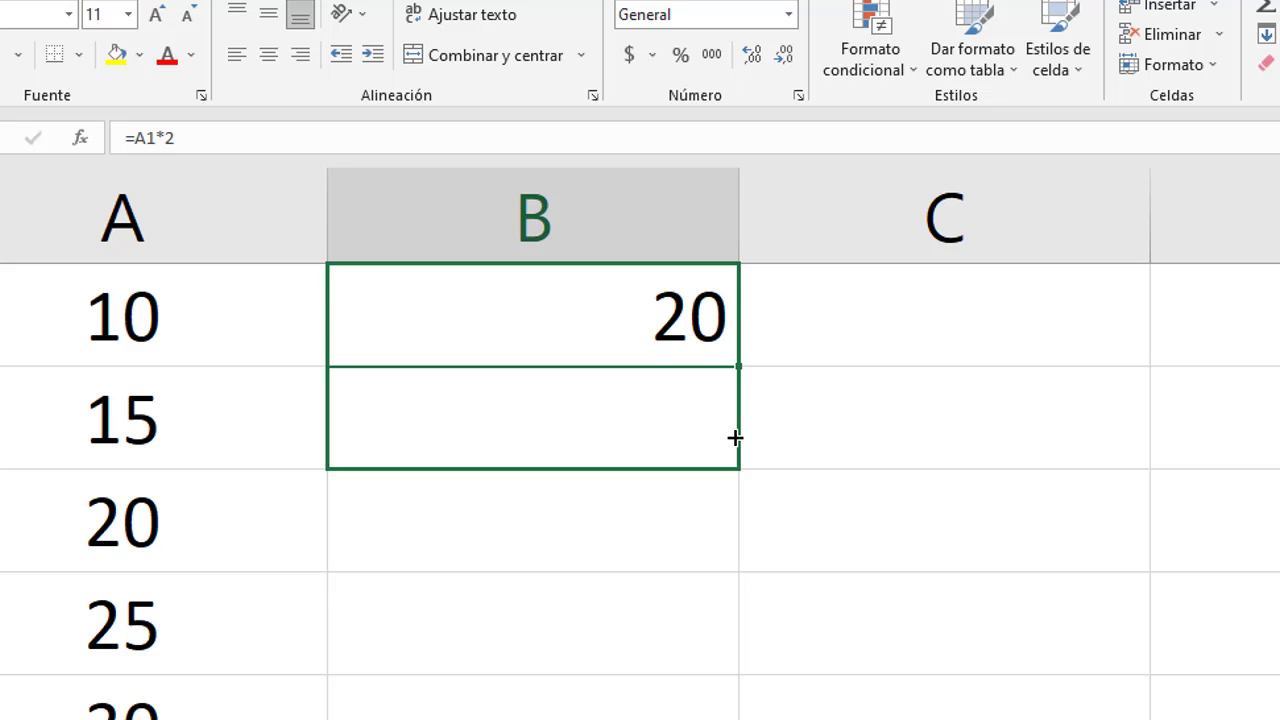
left_click_drag(735, 437, 735, 437)
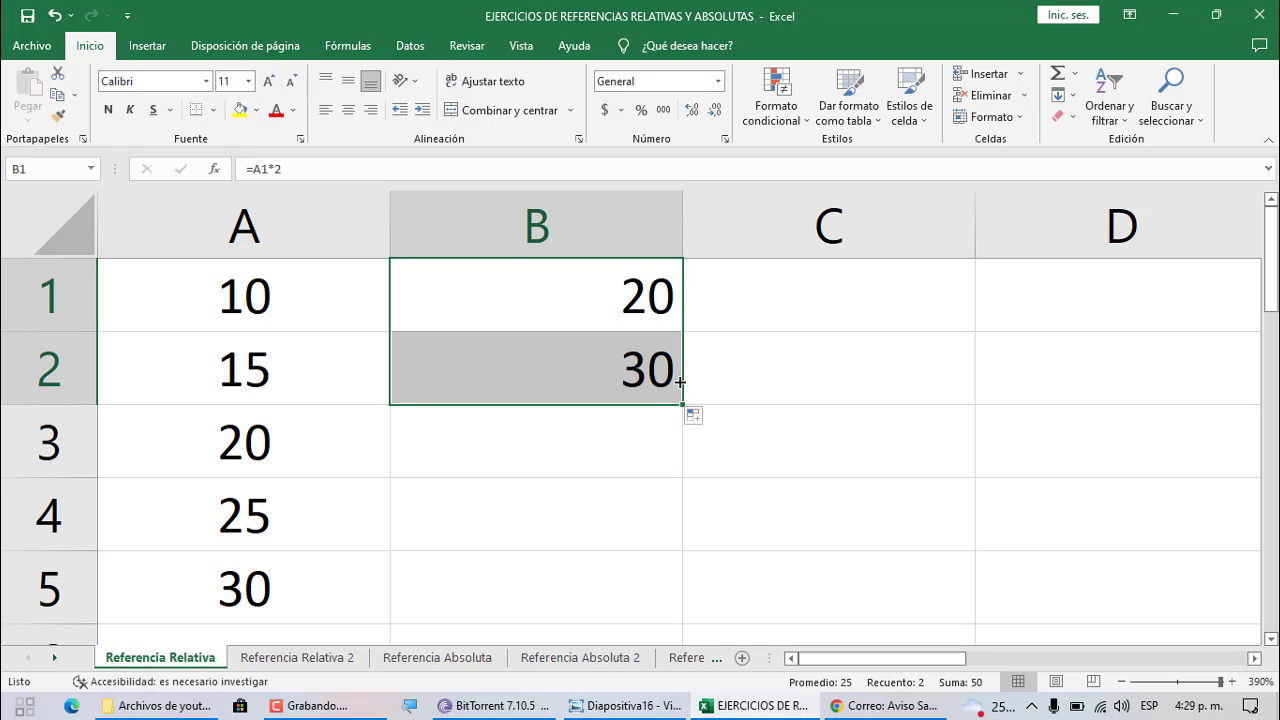
Inspect the formulas in B1 and B2 in edit mode to compare their cell references.
left_click(576, 296)
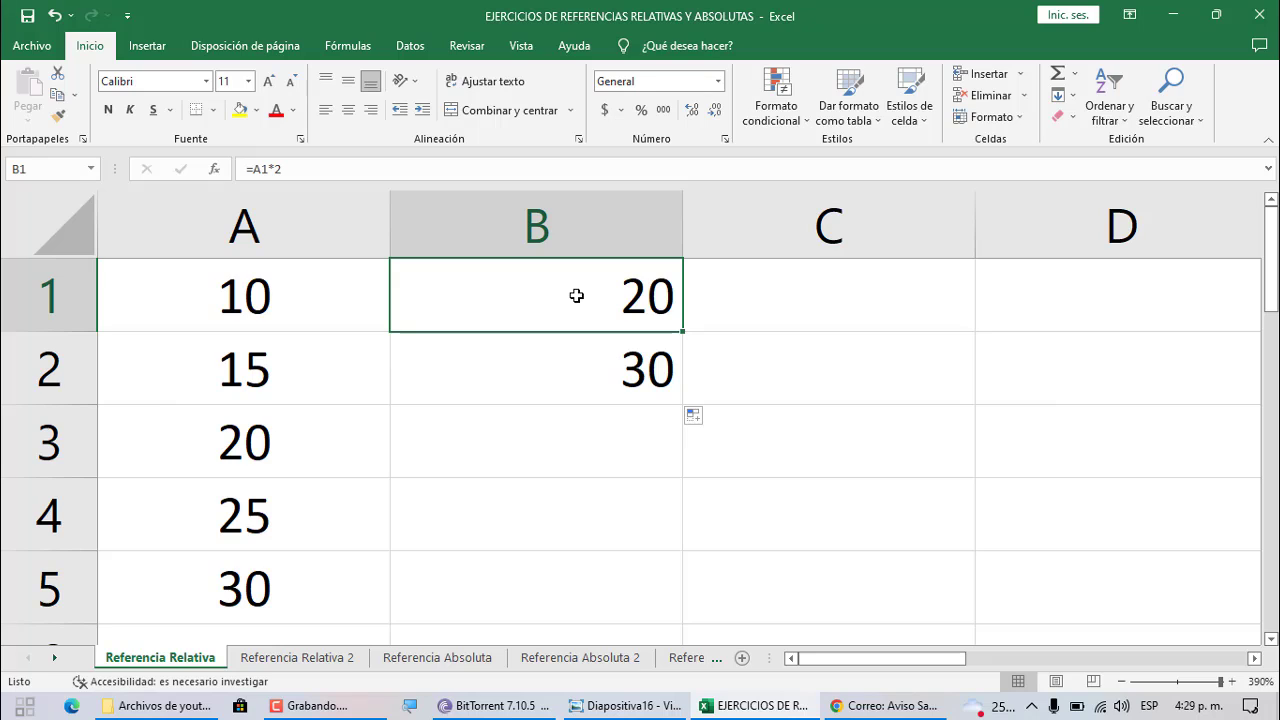
key("F2")
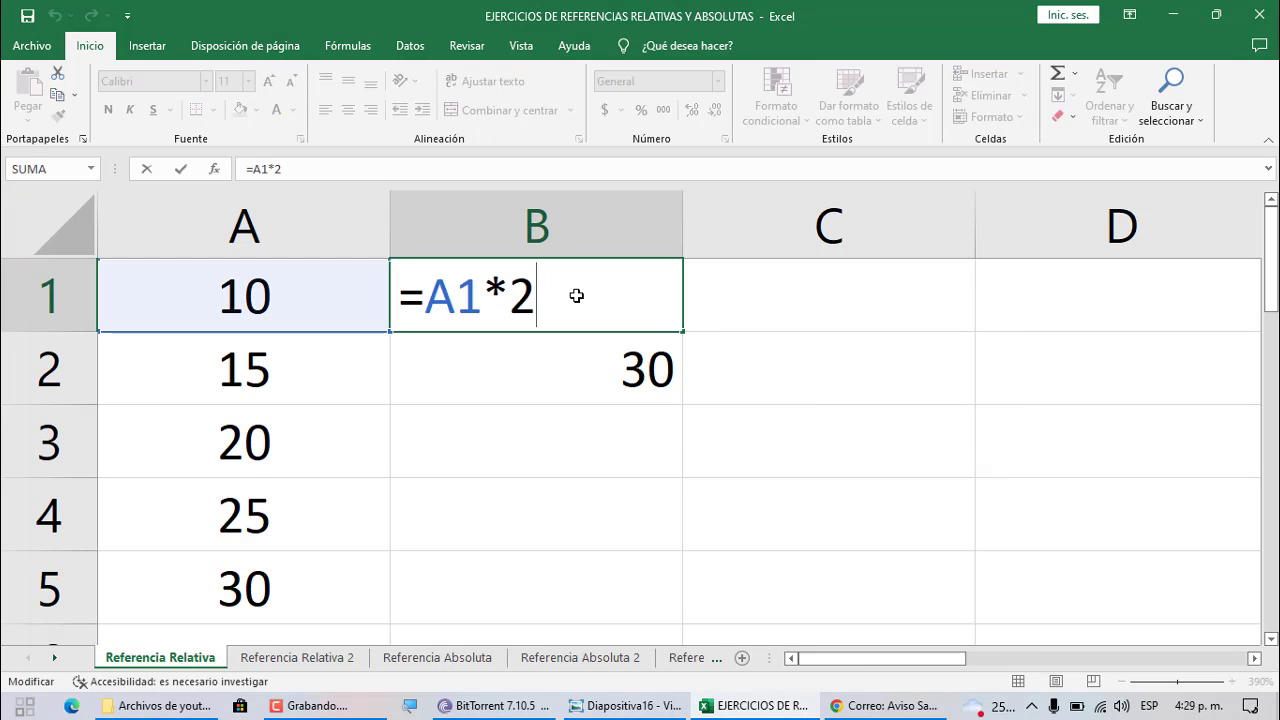
key("Return")
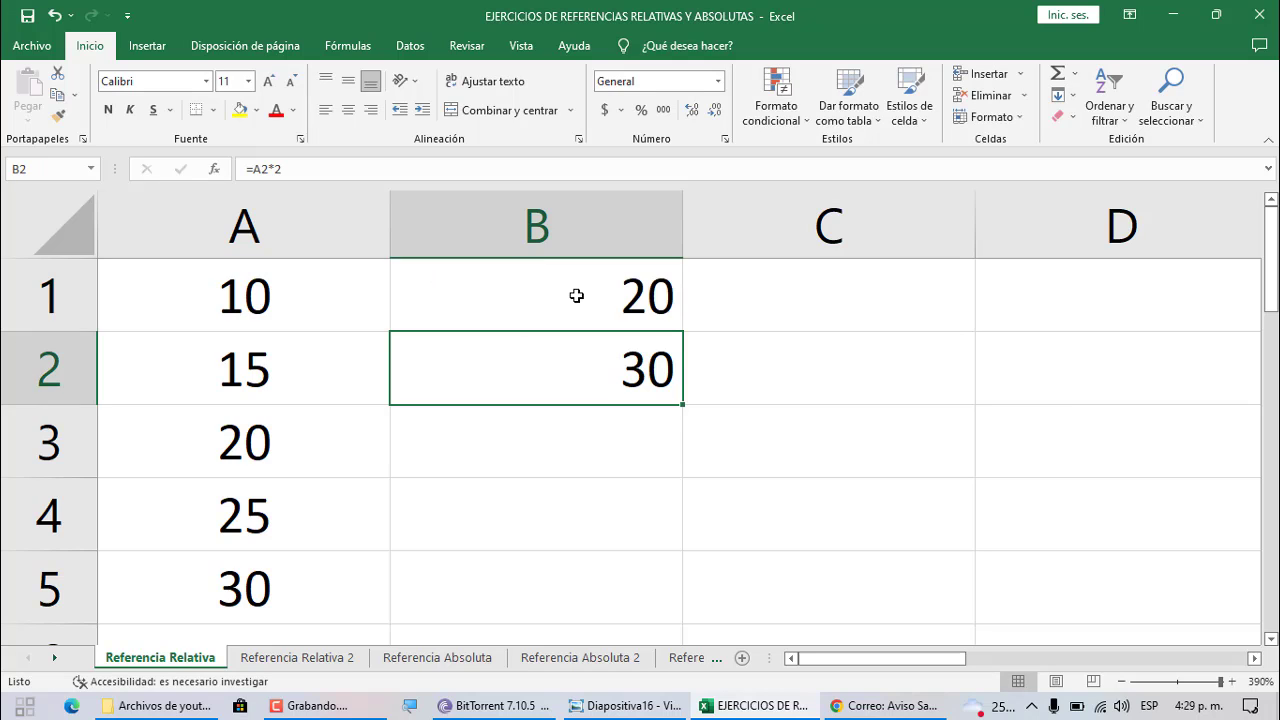
key("F2")
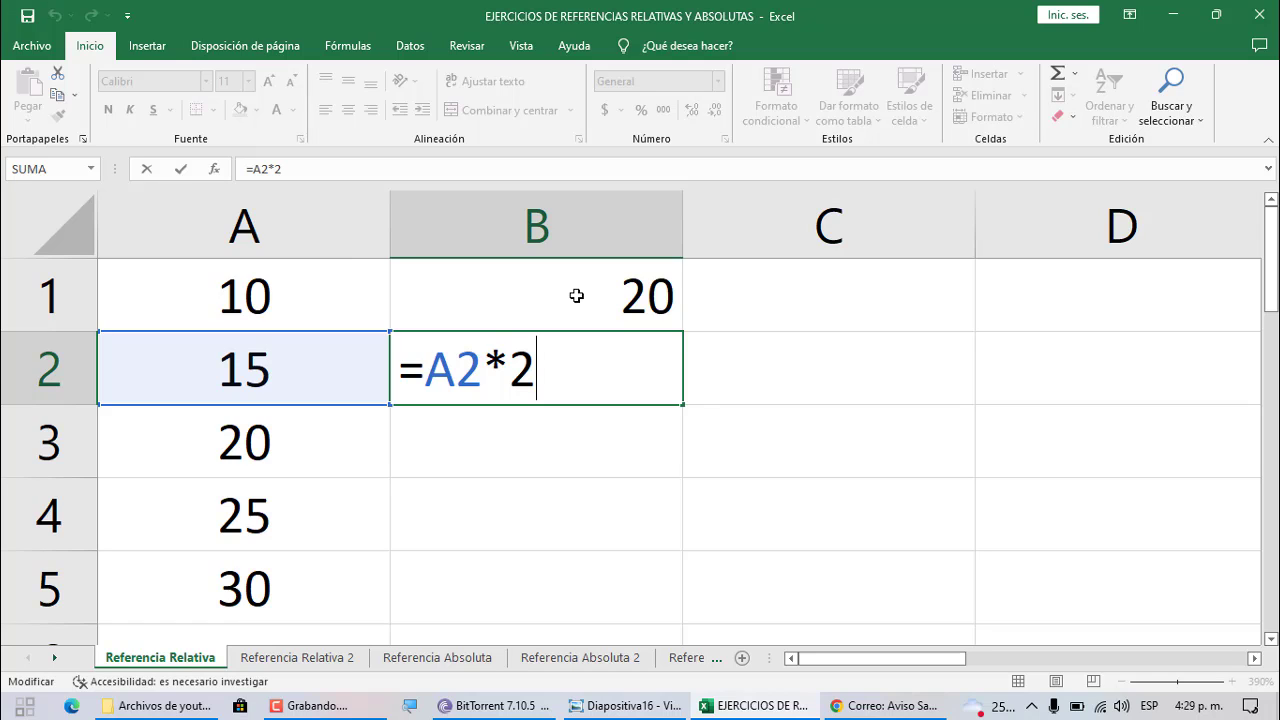
key("Return")
Fill the formula from B2 down into B3 and check which cell the copy refers to.
left_click(597, 357)
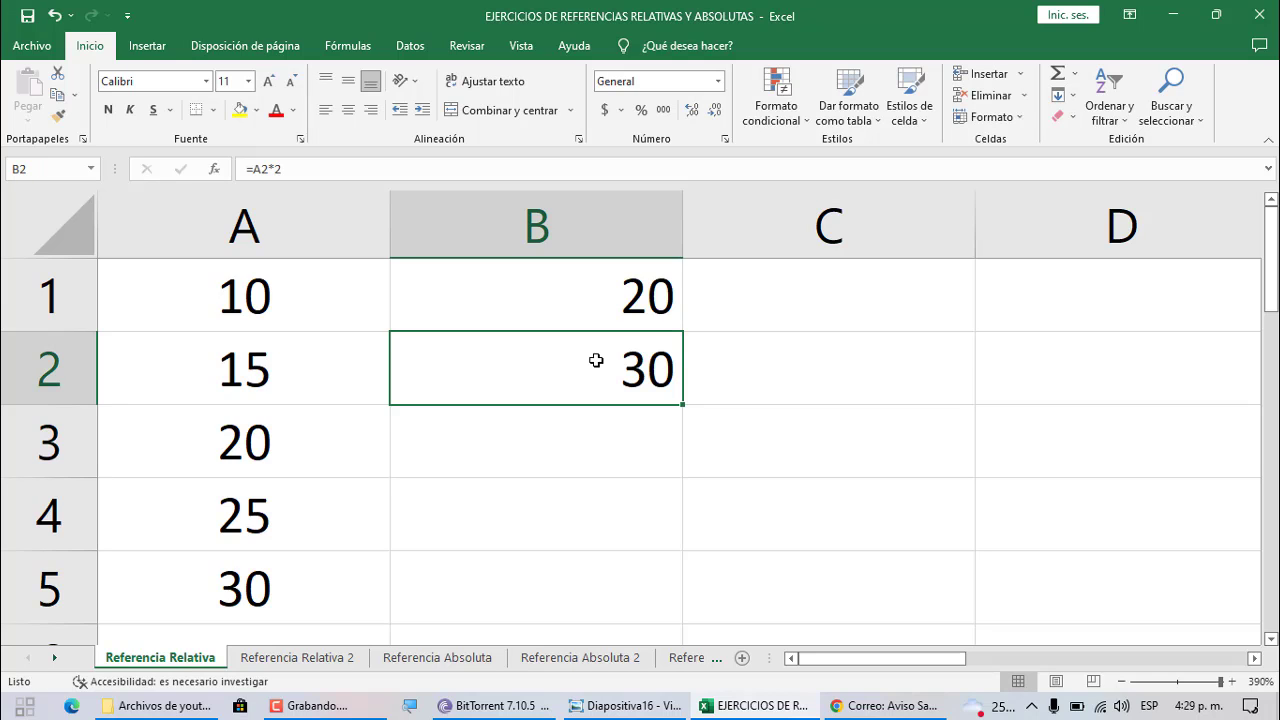
left_click_drag(683, 404, 686, 457)
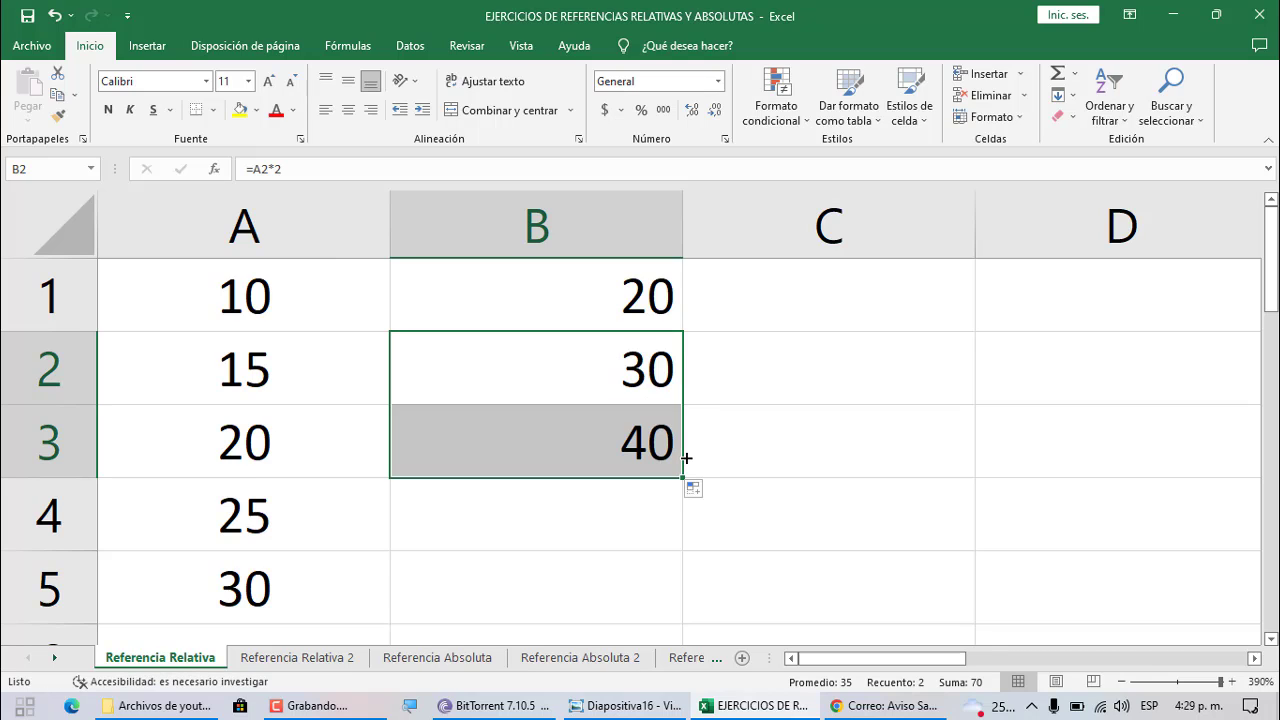
left_click(596, 442)
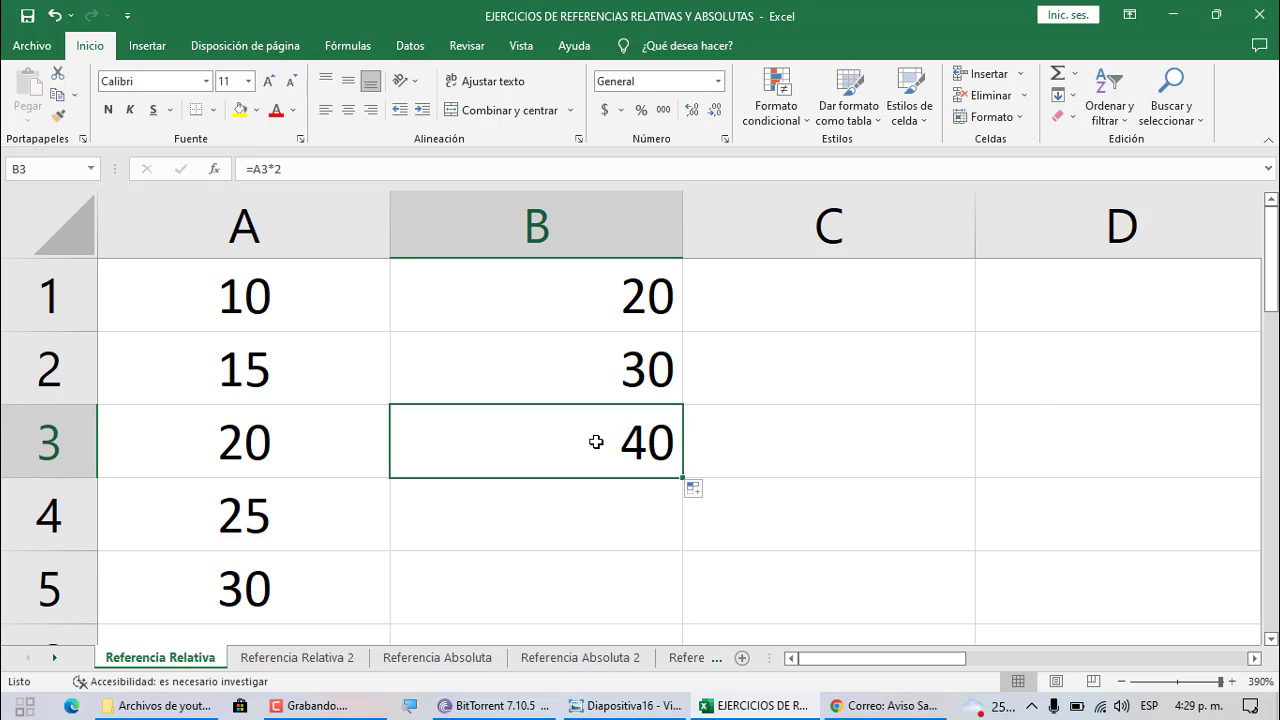
key("F2")
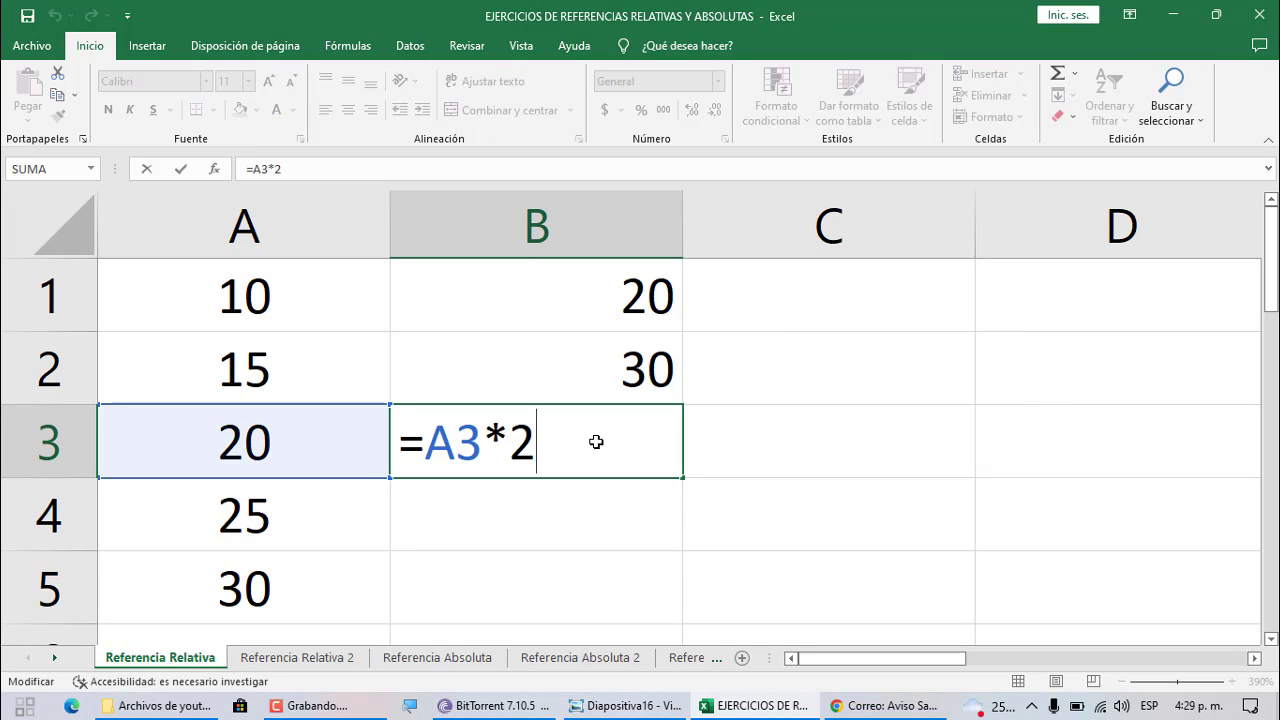
key("Return")
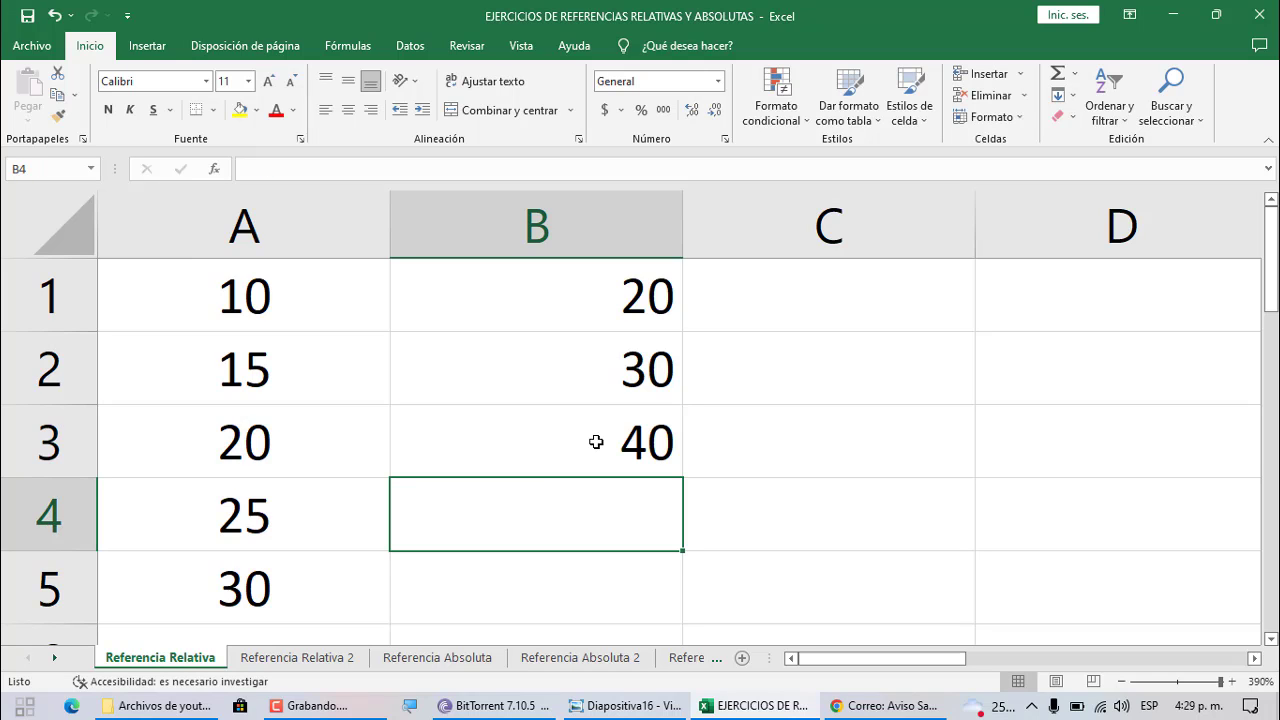
Fill the formula from B3 down into B4.
left_click(584, 434)
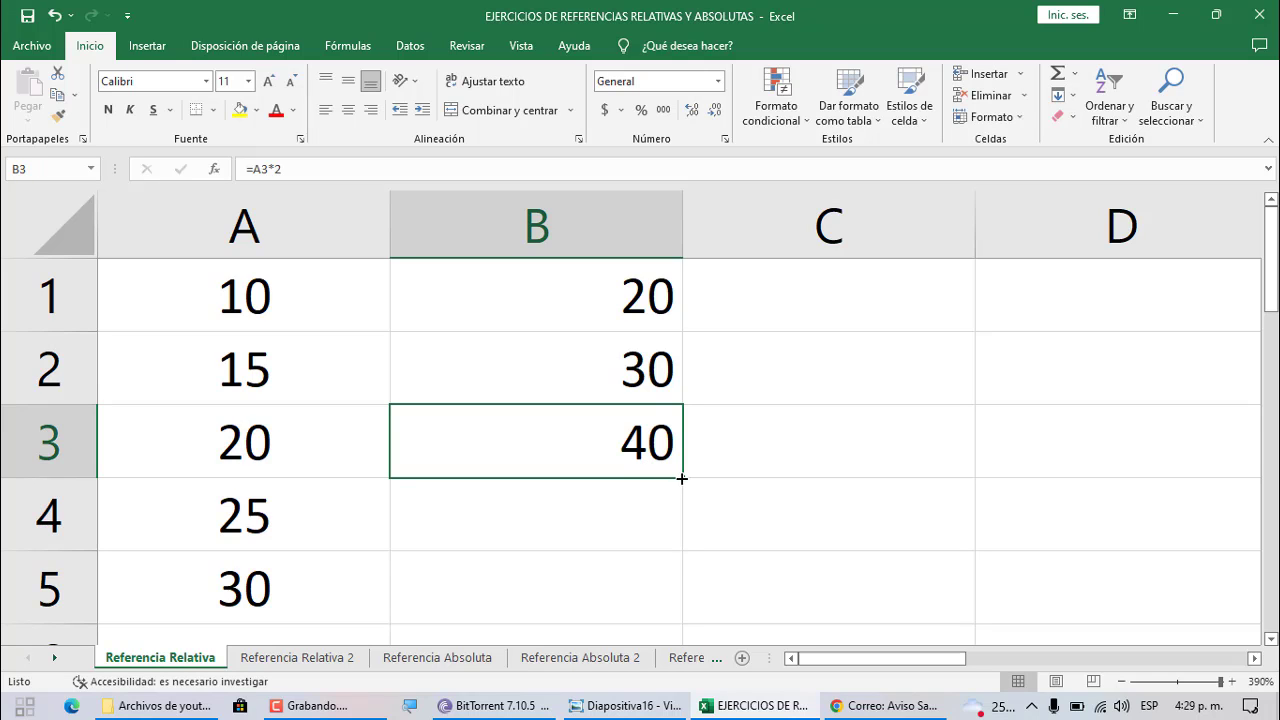
left_click_drag(681, 479, 679, 535)
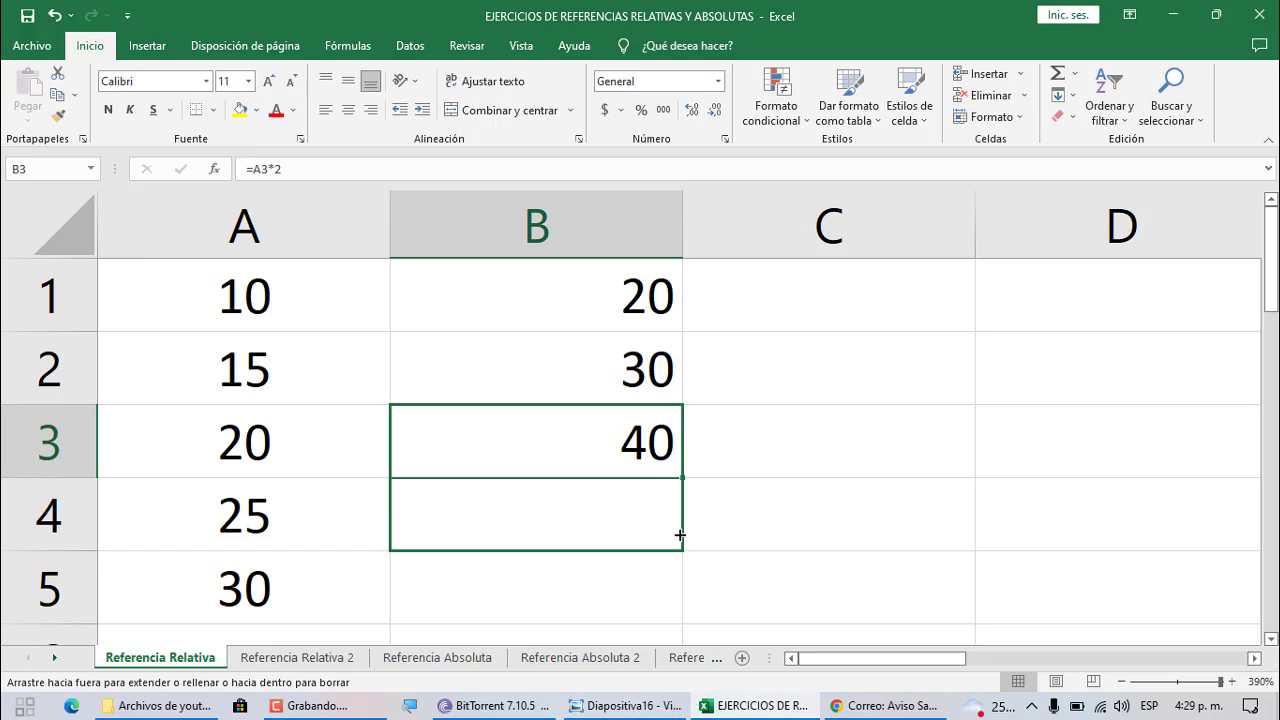
left_click_drag(680, 535, 680, 535)
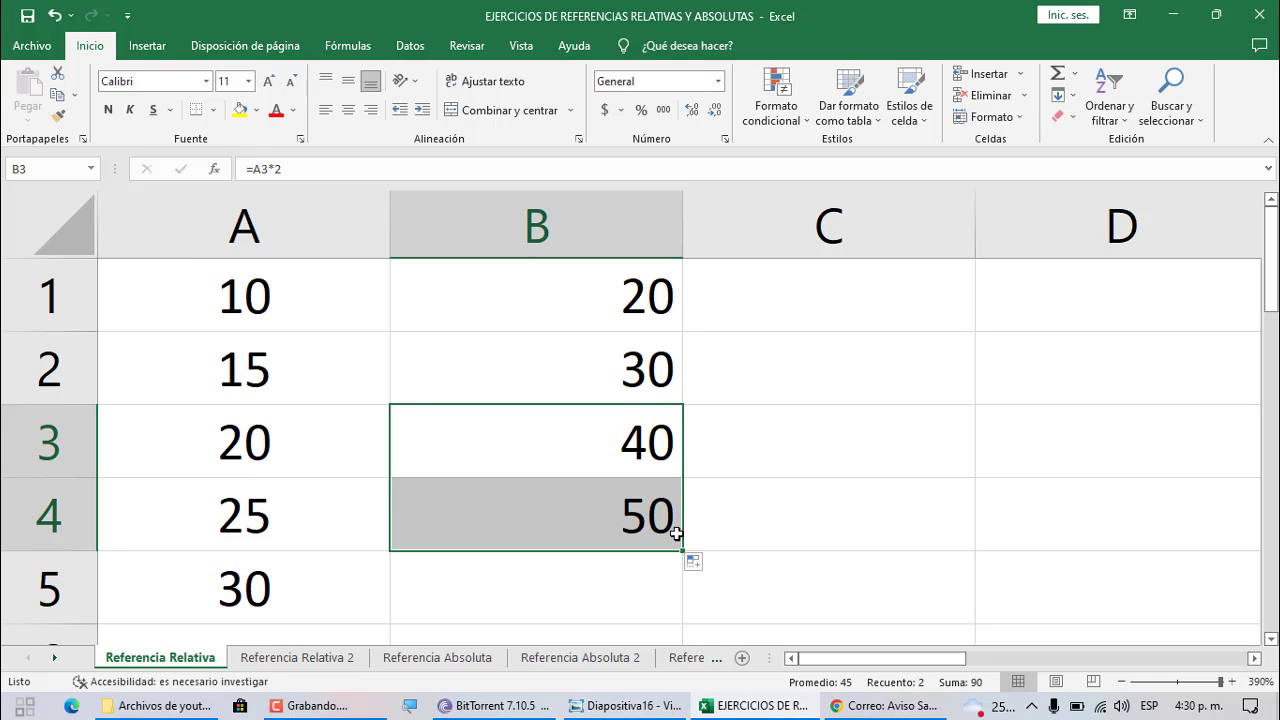
Review the formulas in B1 through B4 one by one in edit mode to compare their row references.
left_click(583, 305)
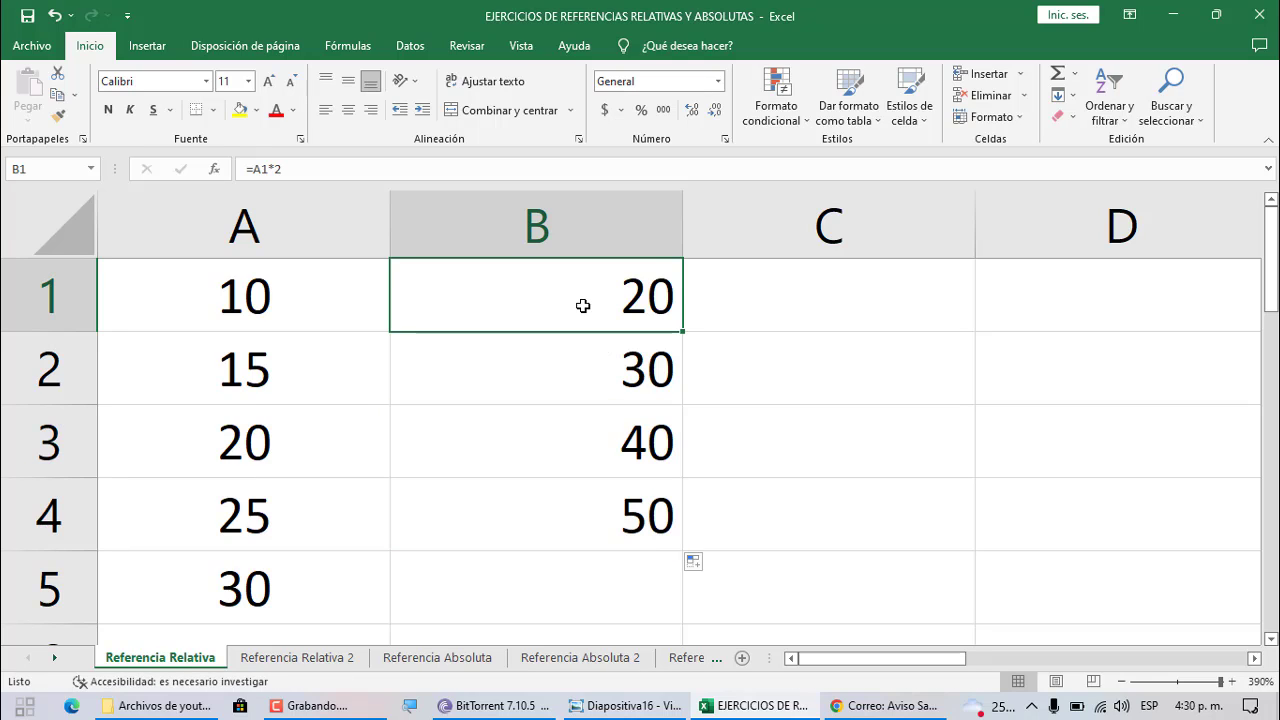
key("F2")
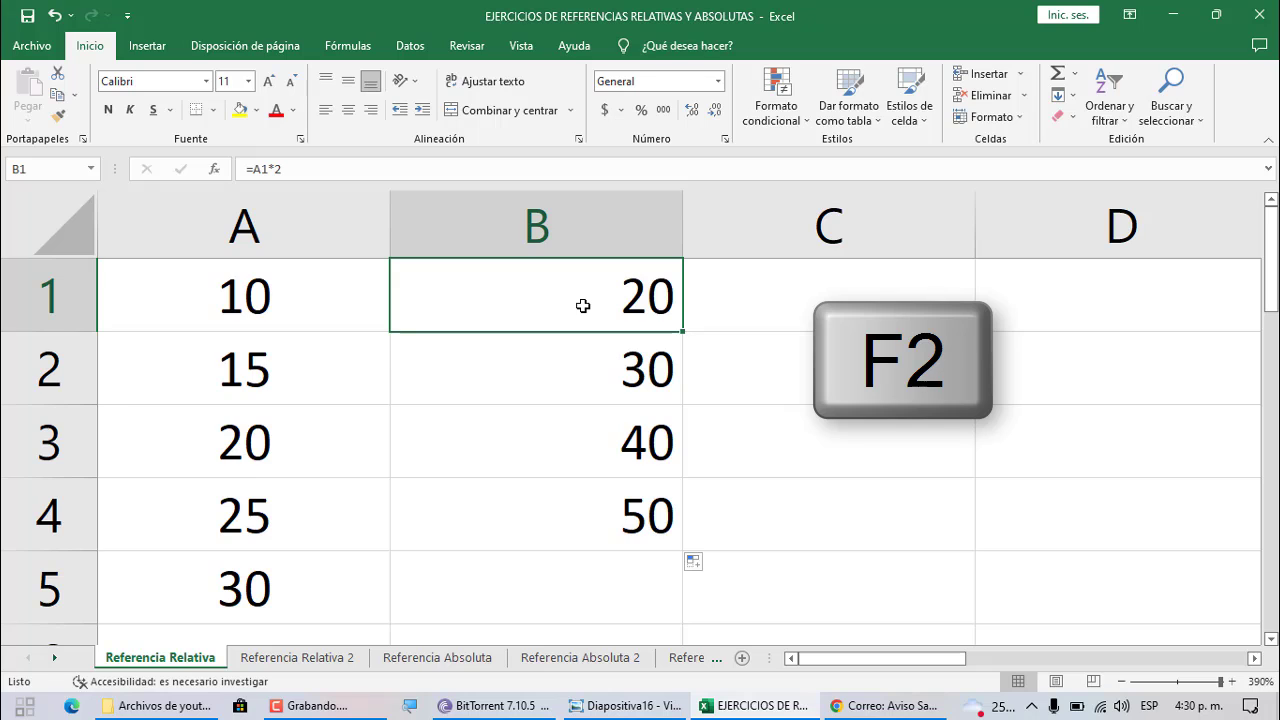
key("F2")
key("Return")
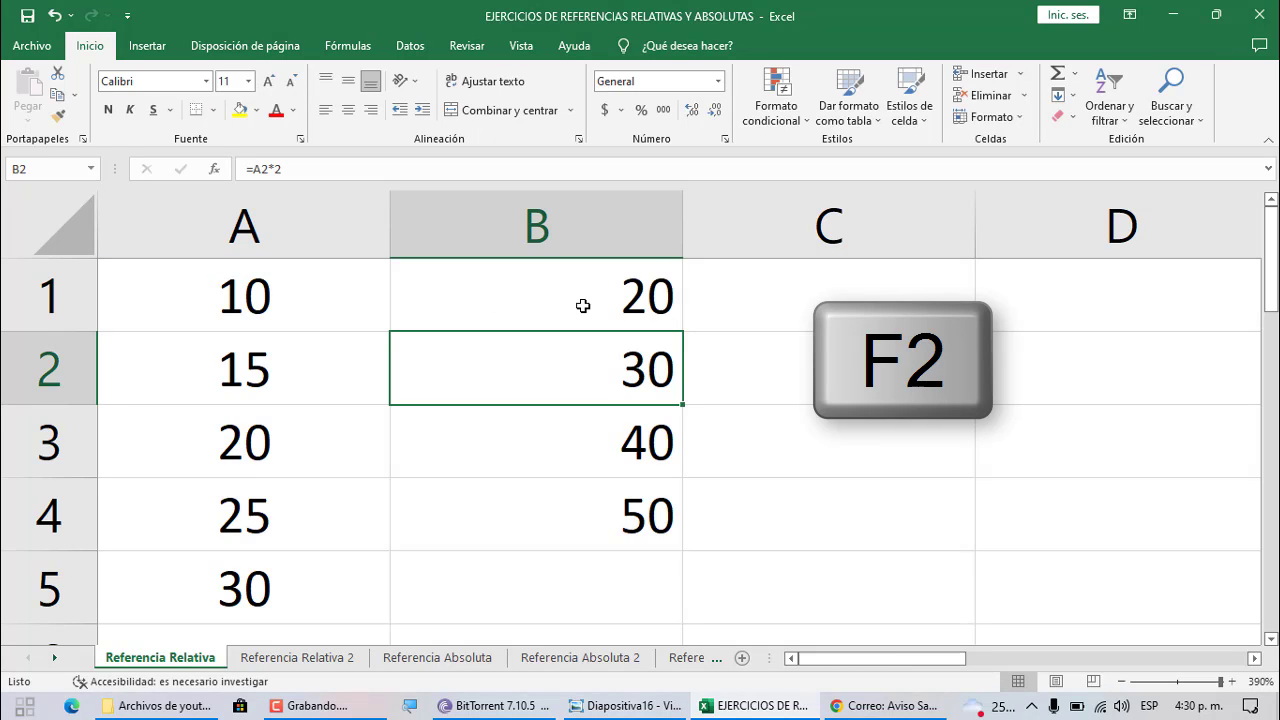
key("F2")
key("Return")
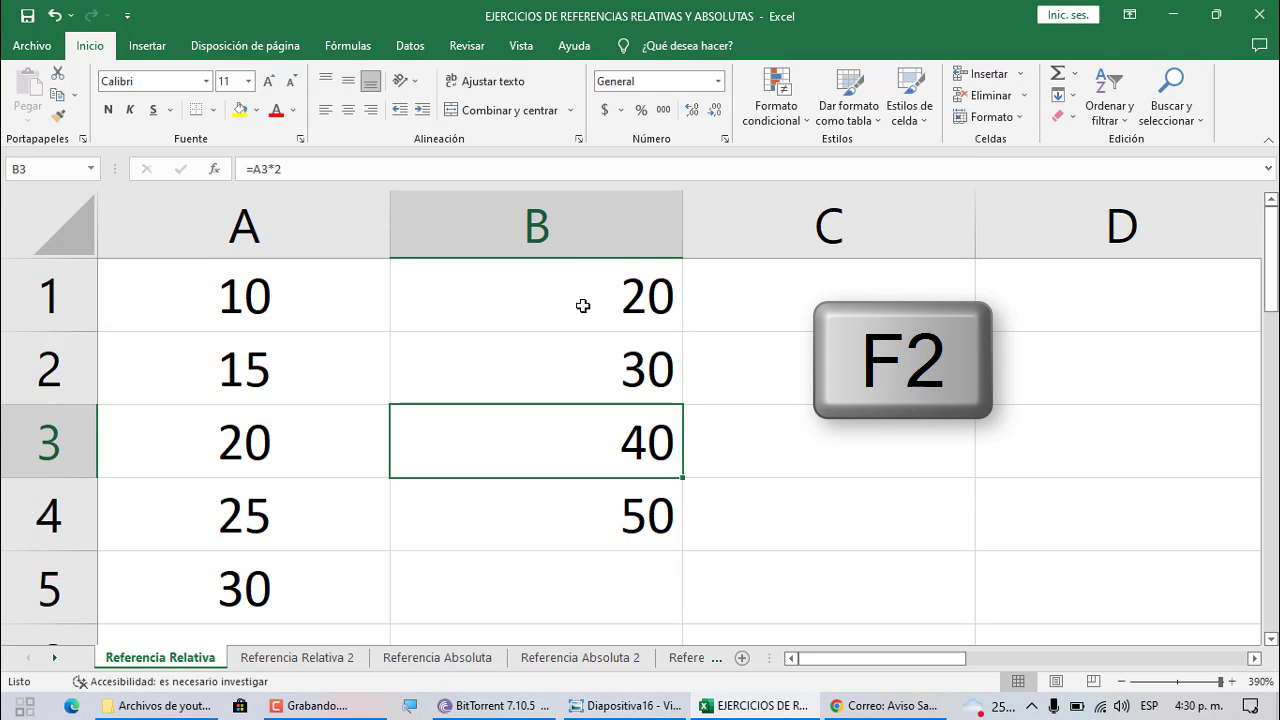
key("F2")
key("Return")
key("F2")
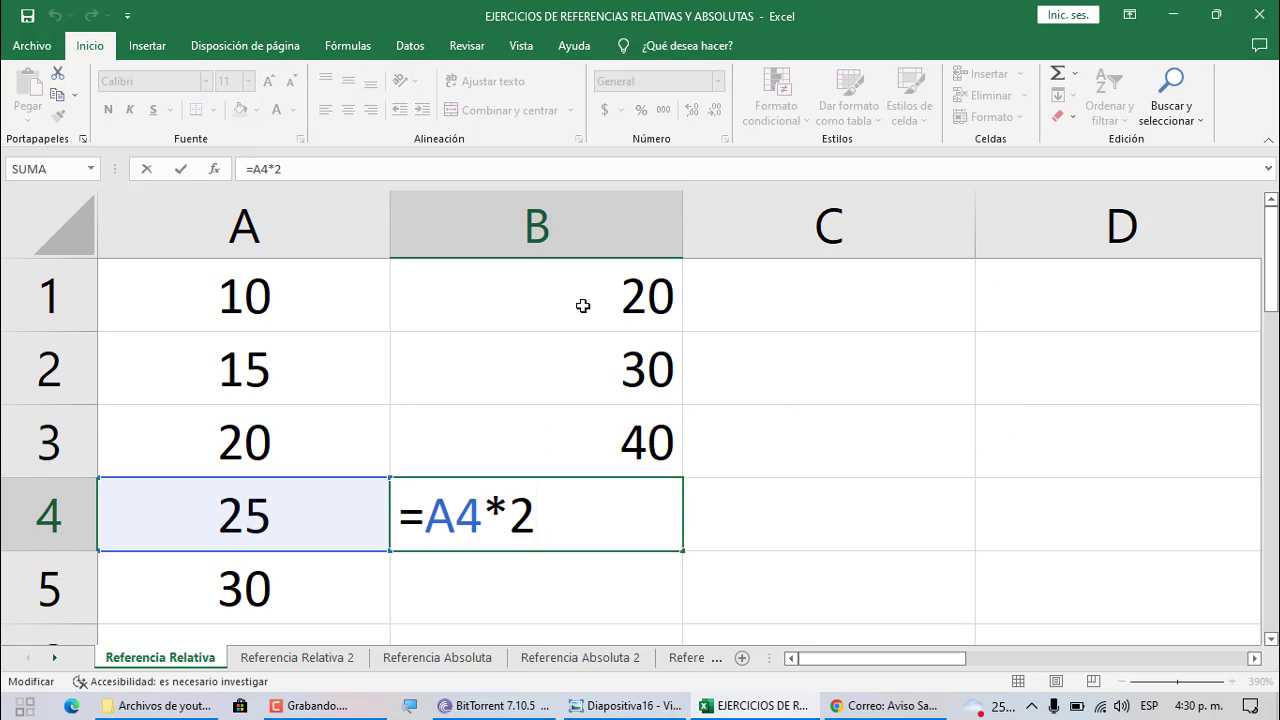
key("Return")
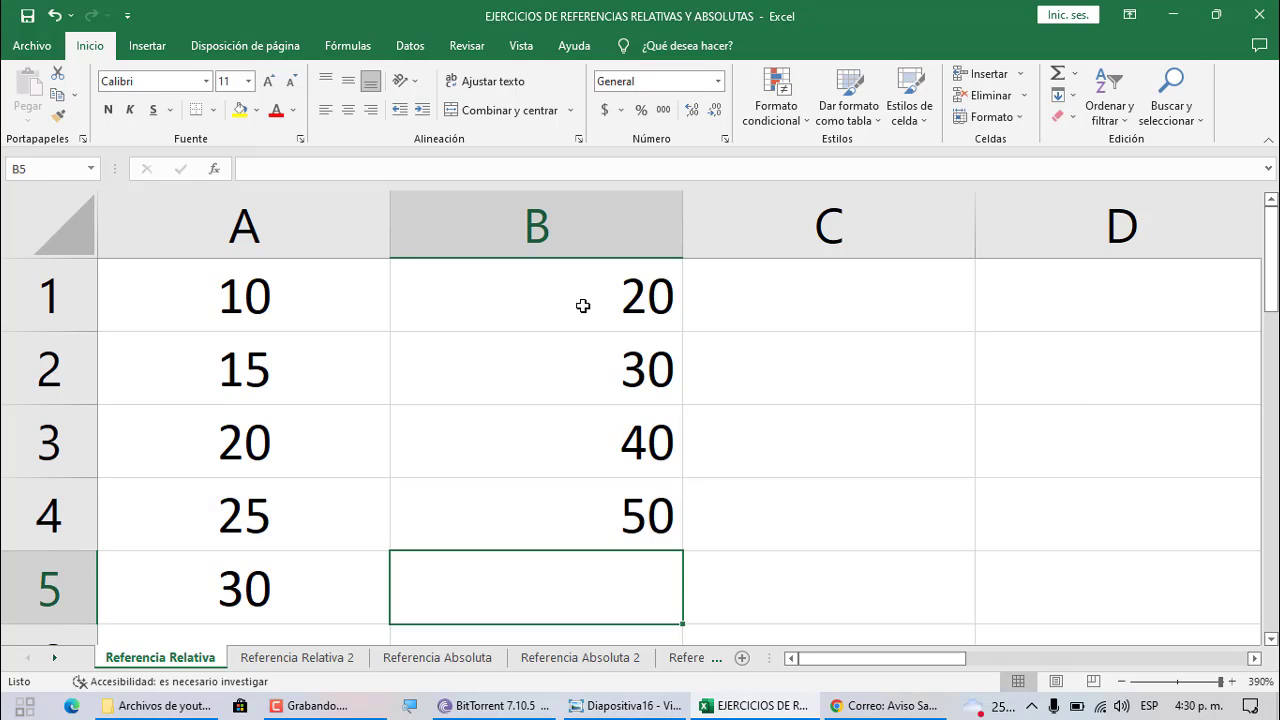
Fill the formula from B4 down into B5 and check which cell the copy refers to.
left_click(602, 502)
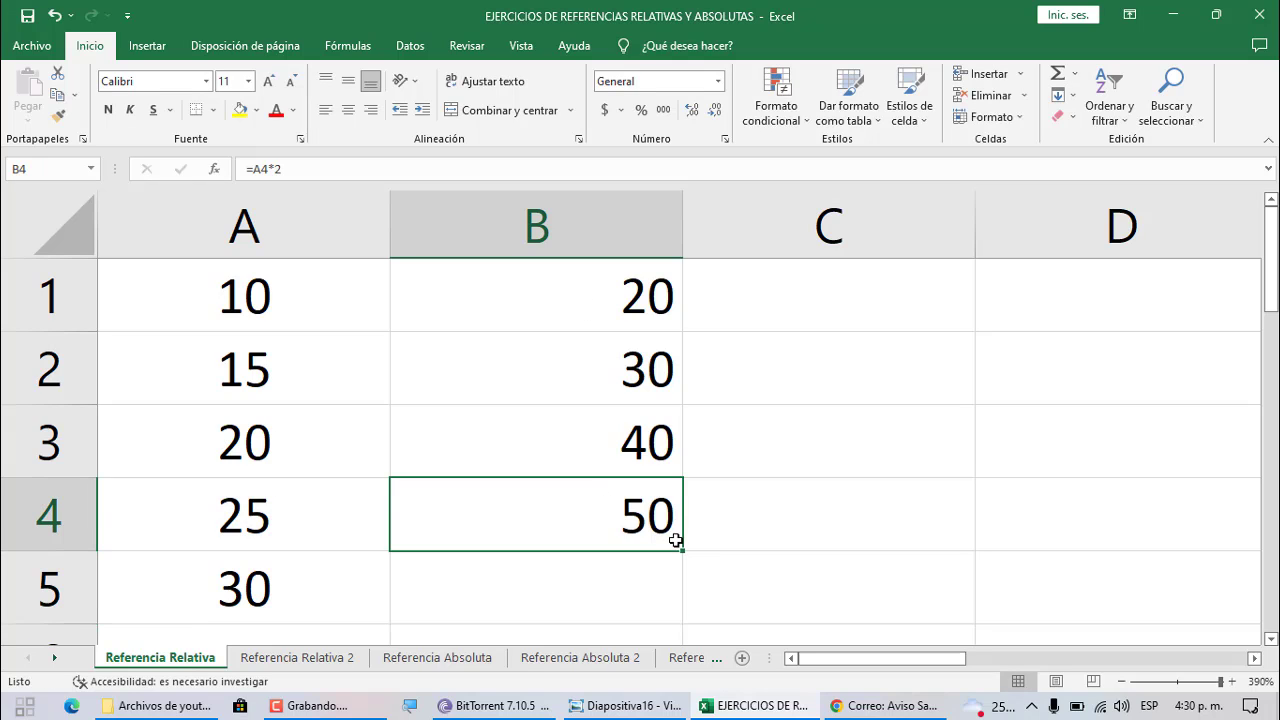
left_click_drag(681, 552, 680, 595)
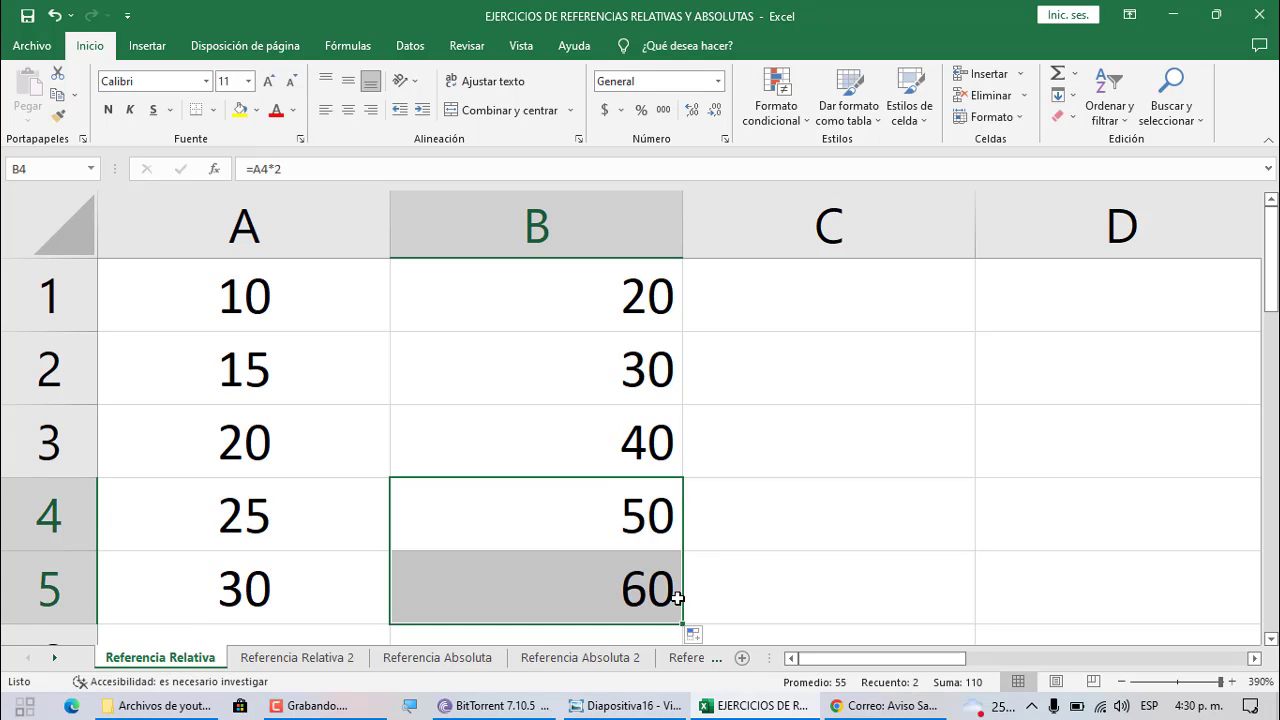
left_click(573, 596)
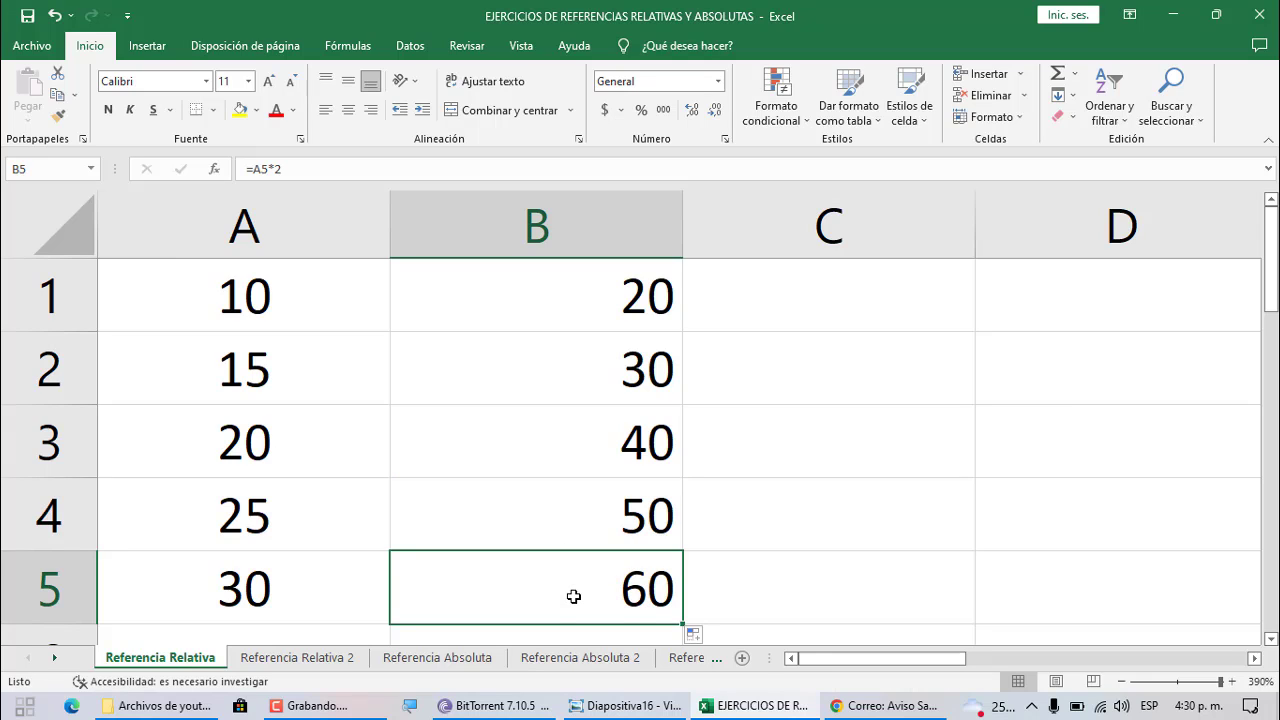
double_click(573, 596)
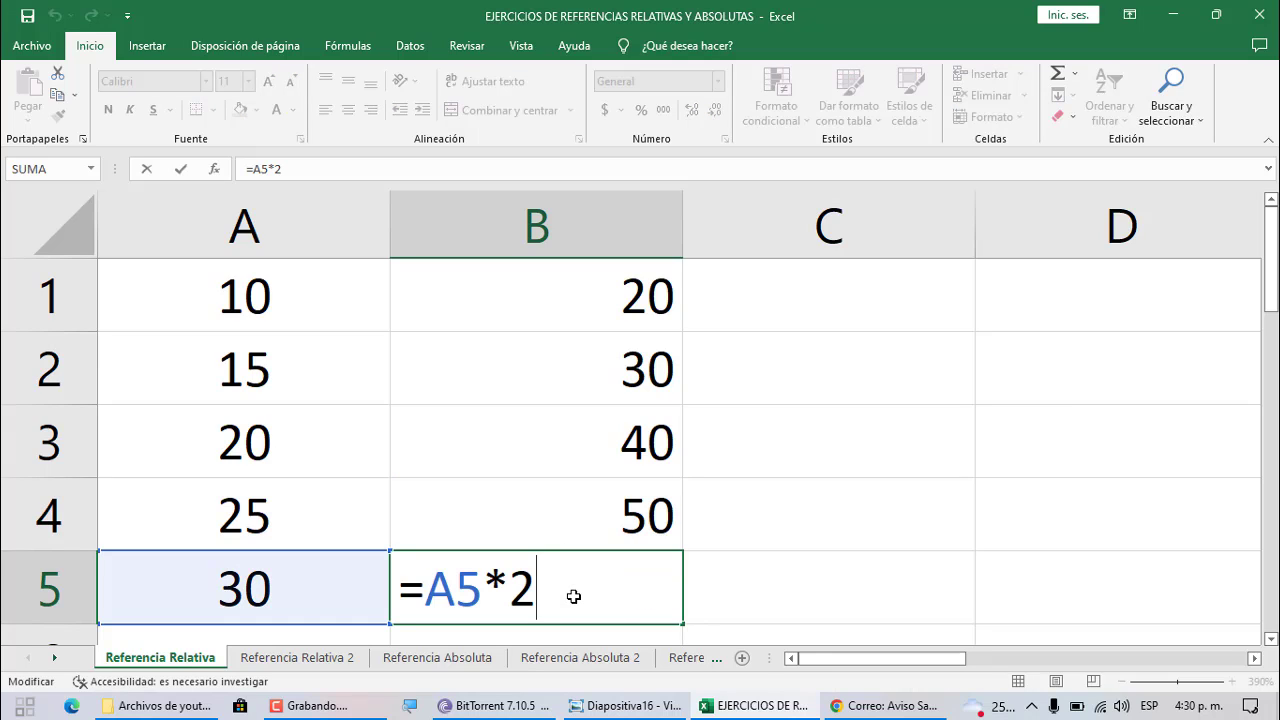
key("Return")
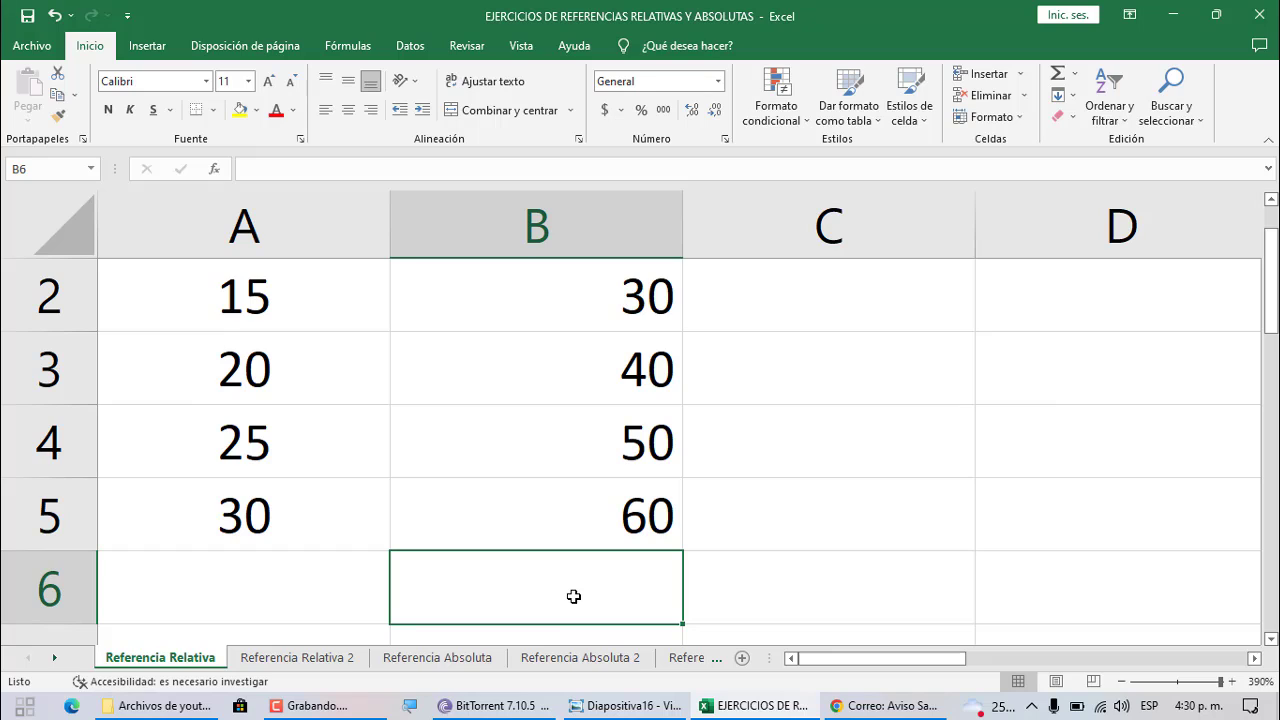
Inspect the original formula in B1 again in edit mode and leave it as is.
scroll(573, 596, "up", 1)
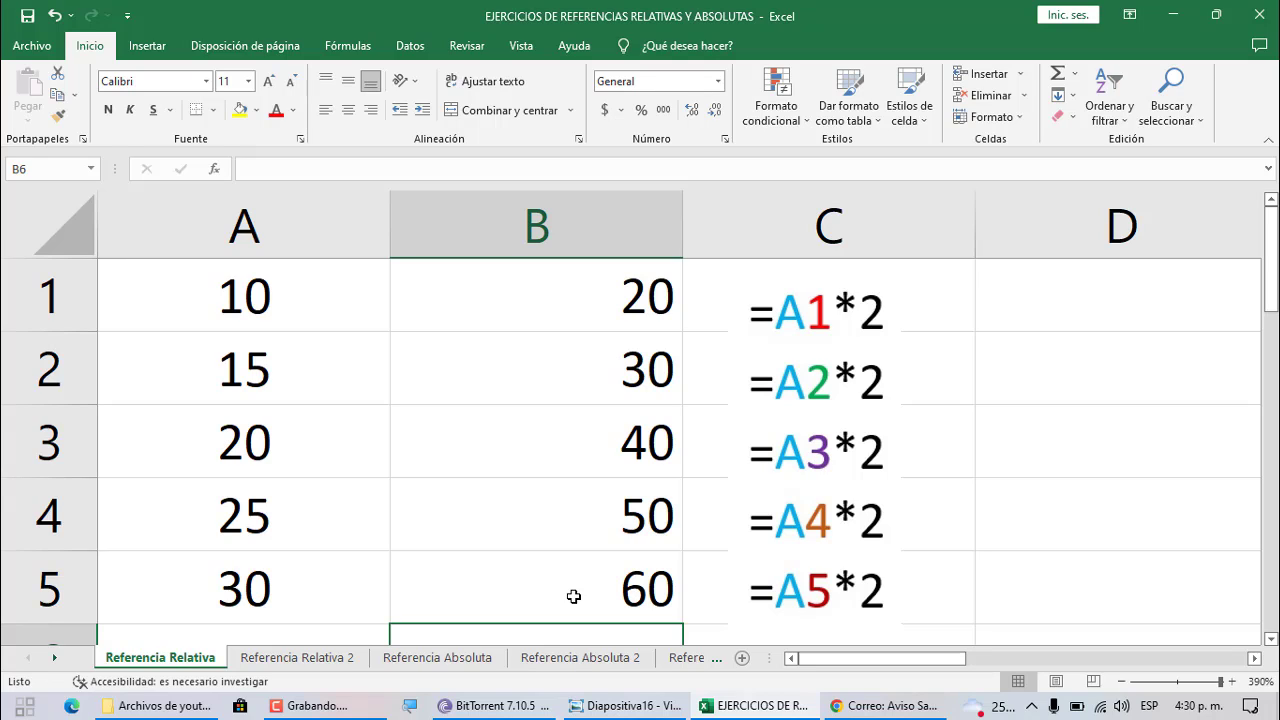
left_click(580, 294)
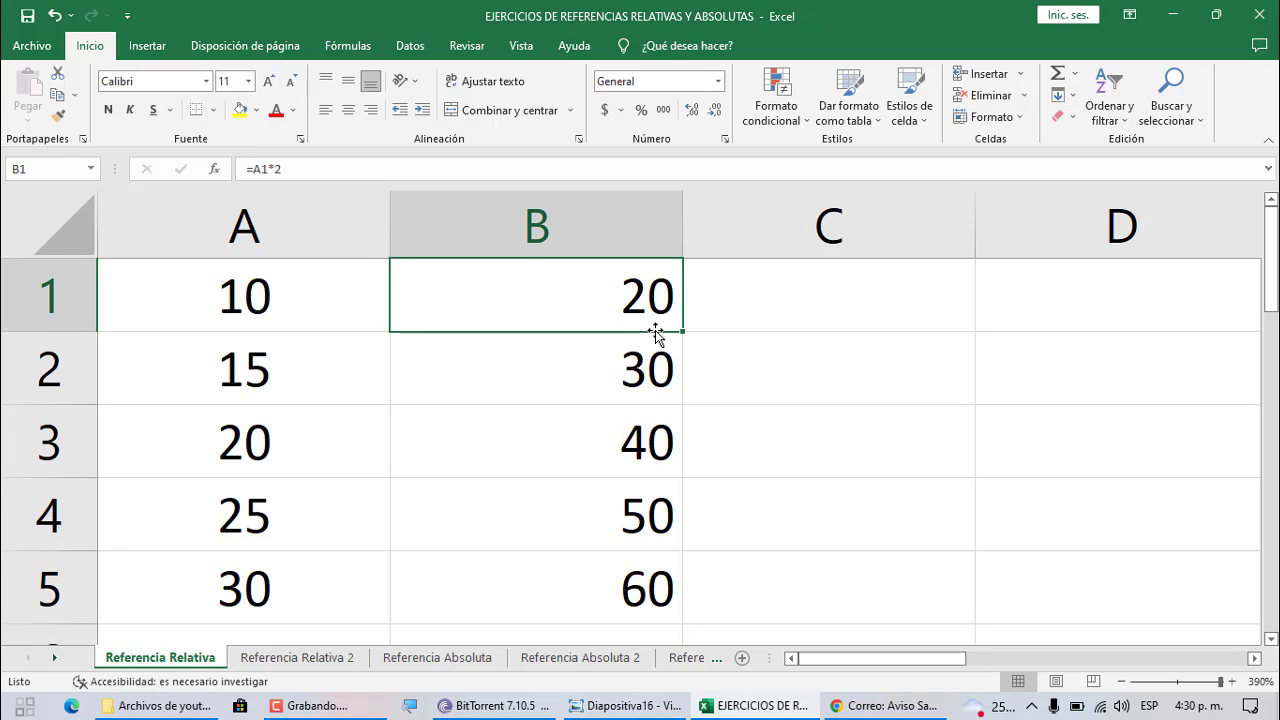
key("F2")
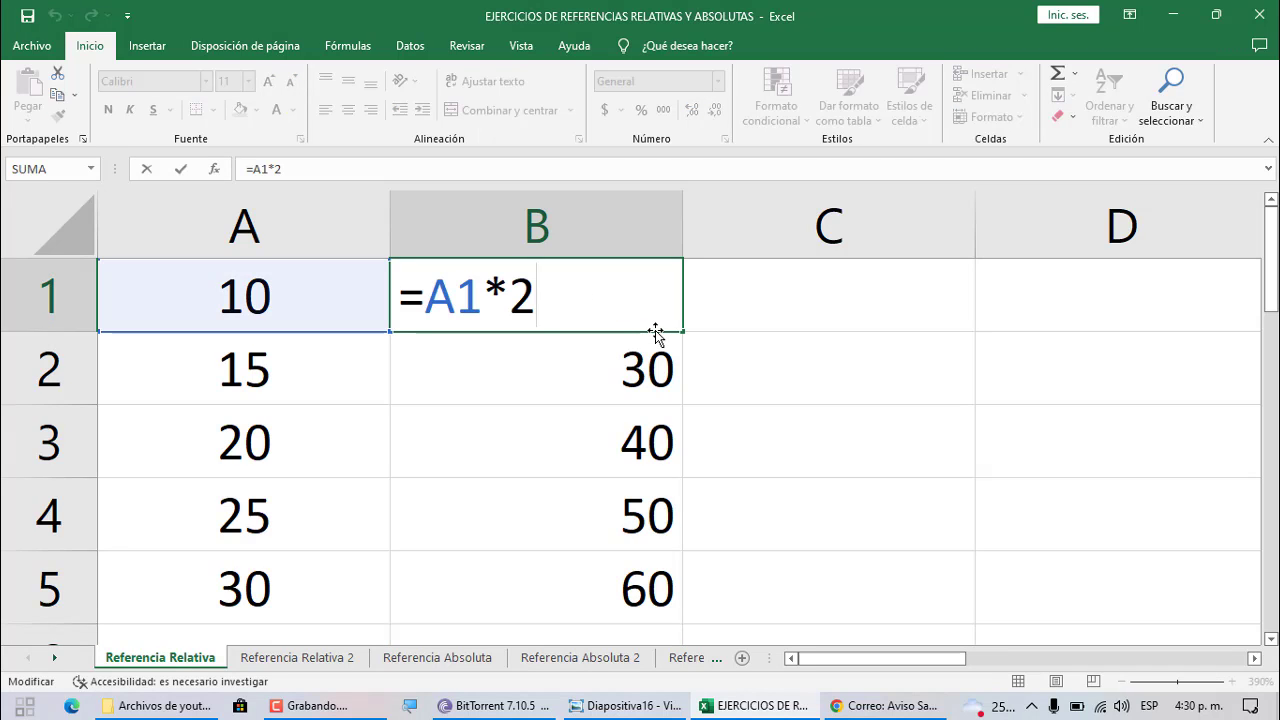
key("Return")
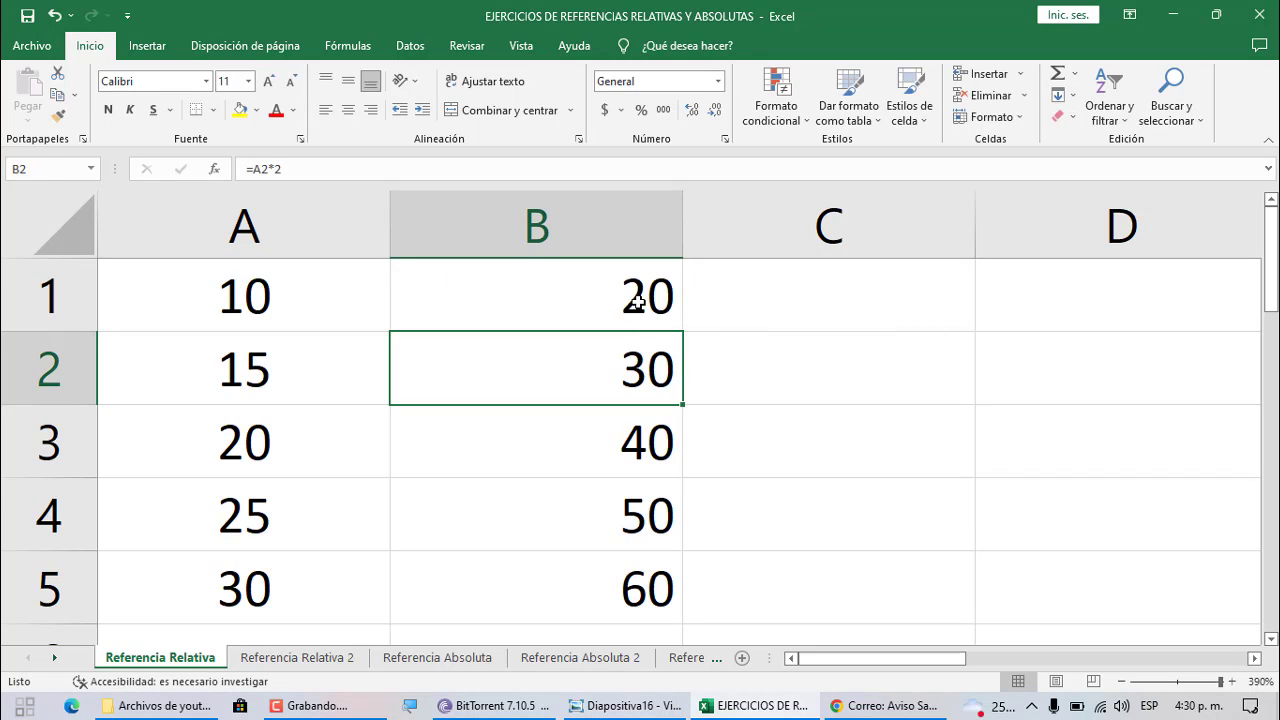
Fill the formula from B1 across into C1 and check in edit mode which cell the copy refers to.
left_click(637, 303)
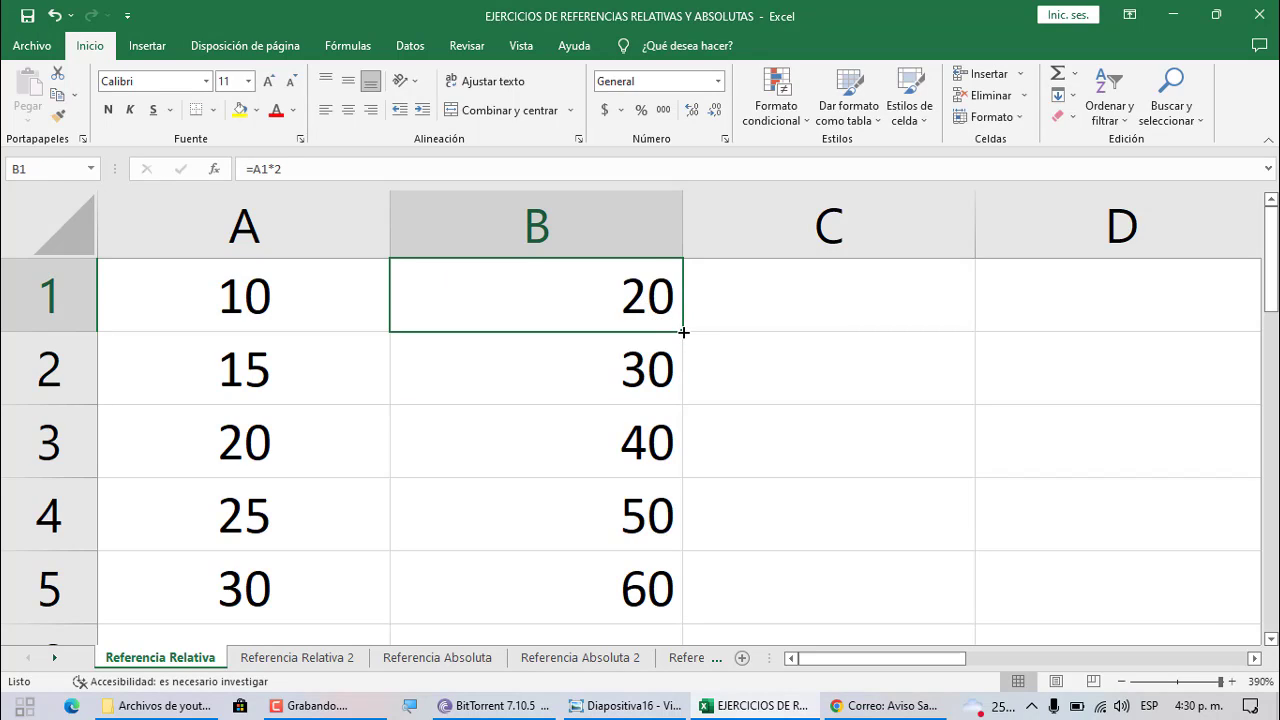
left_click_drag(684, 332, 845, 340)
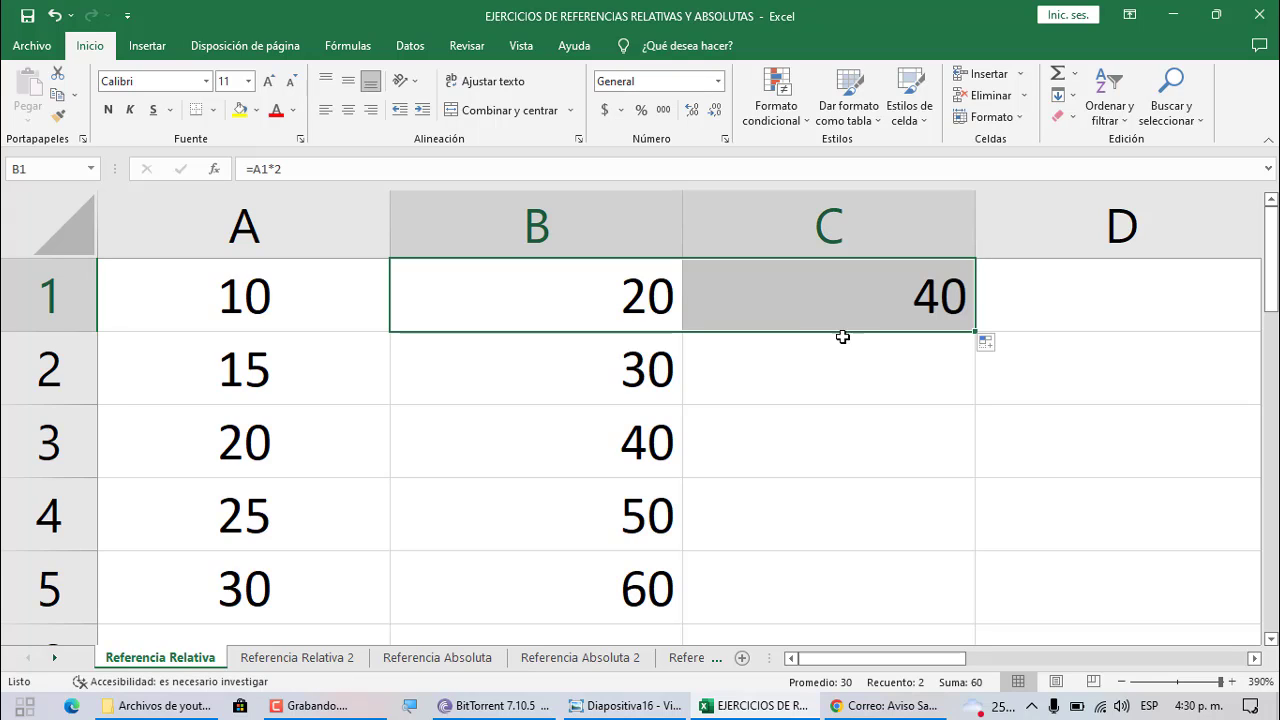
left_click(820, 301)
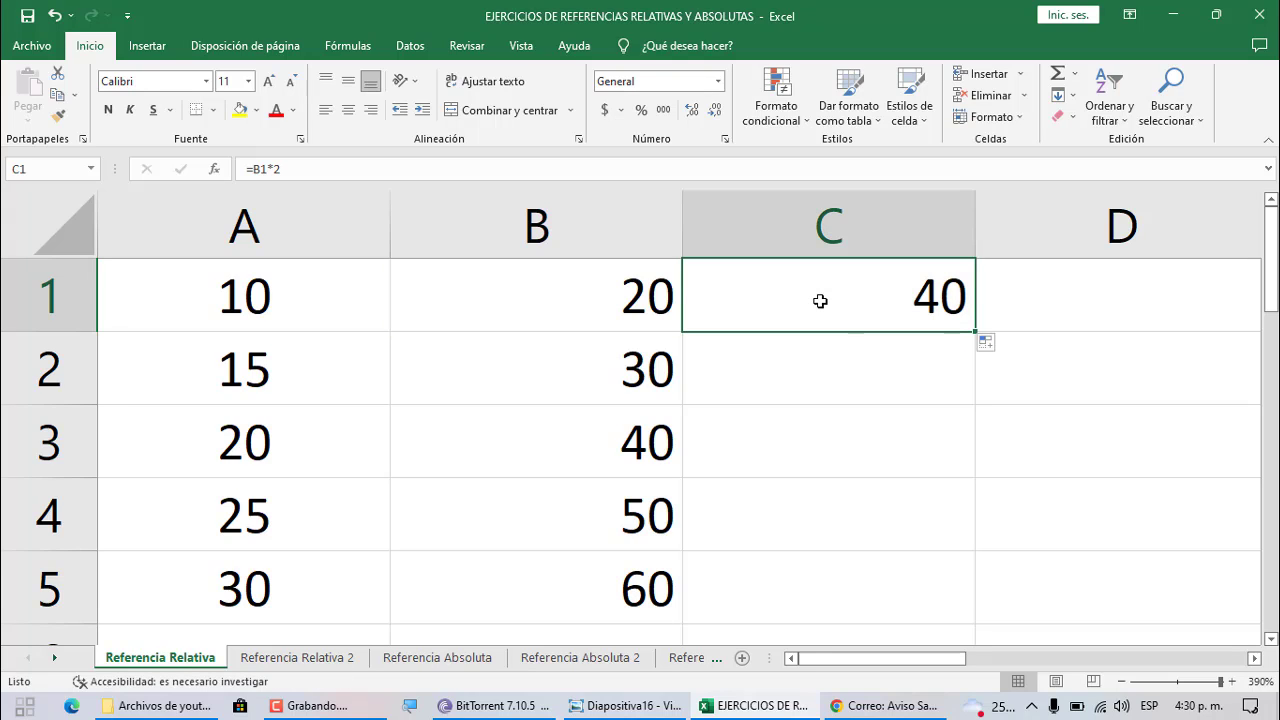
double_click(820, 301)
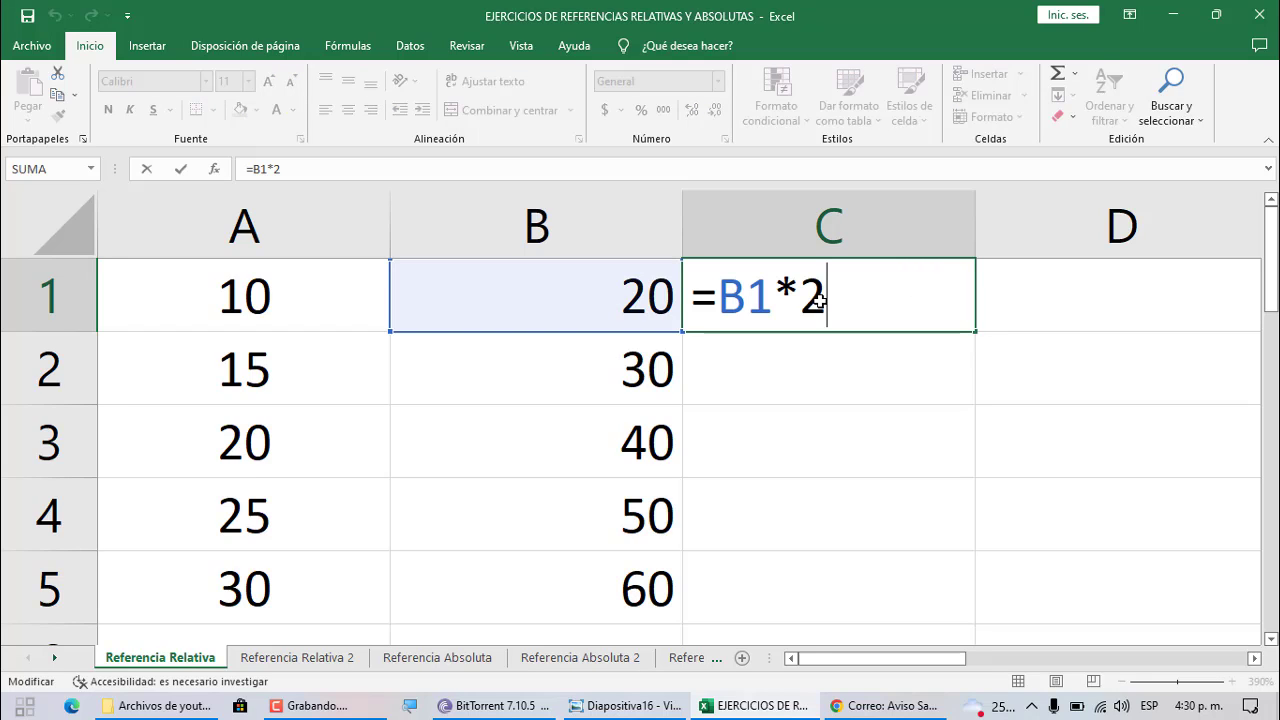
key("Return")
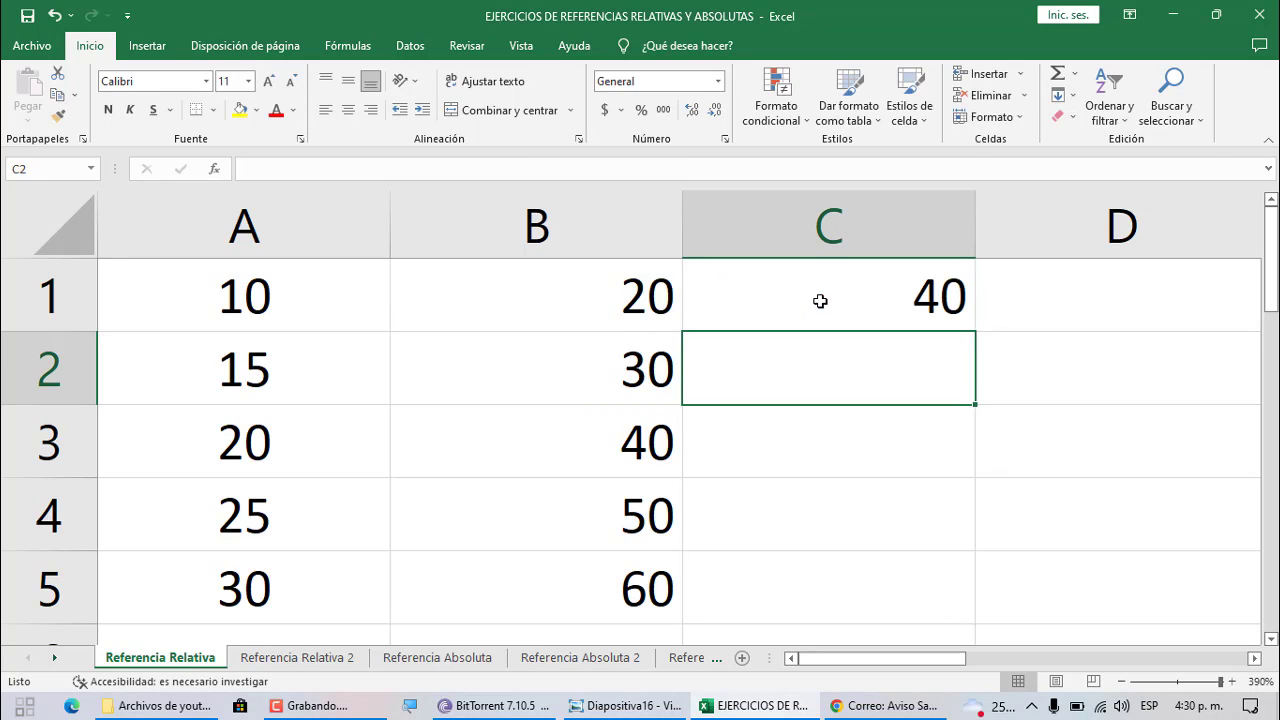
Fill the formula from C1 across into D1 and check the copy's cell reference in edit mode.
left_click(810, 301)
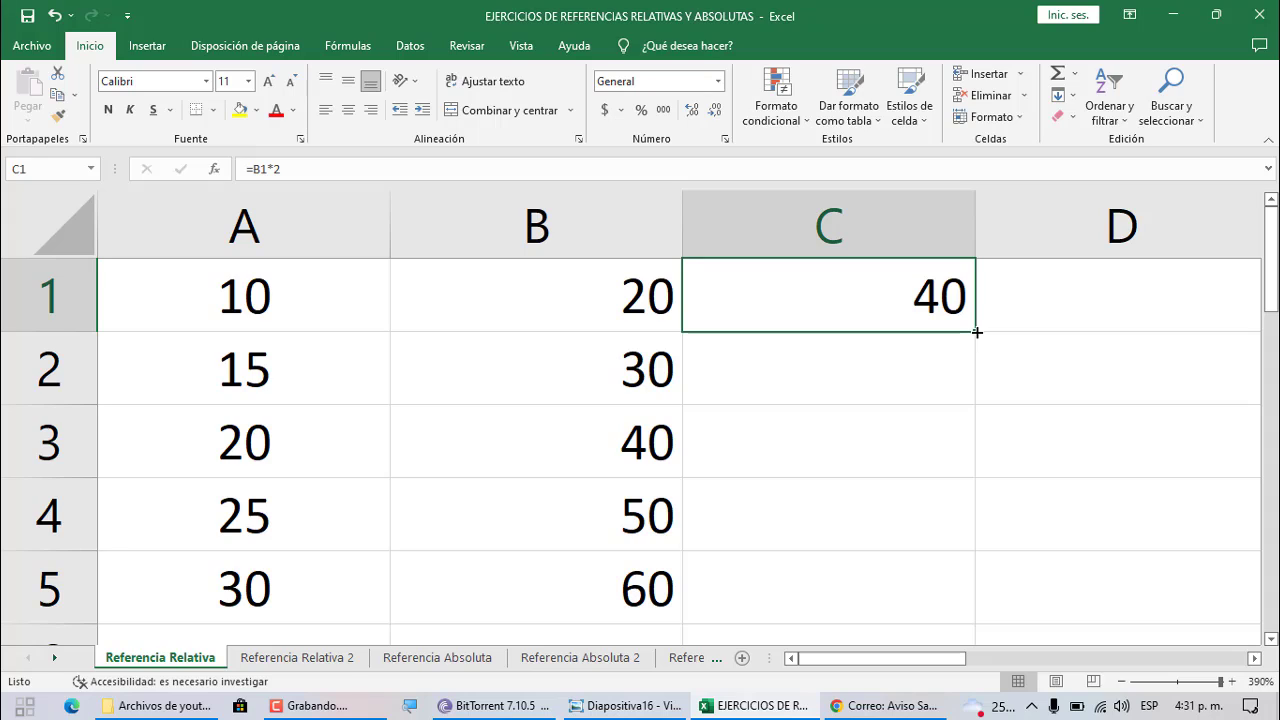
left_click_drag(977, 332, 1136, 335)
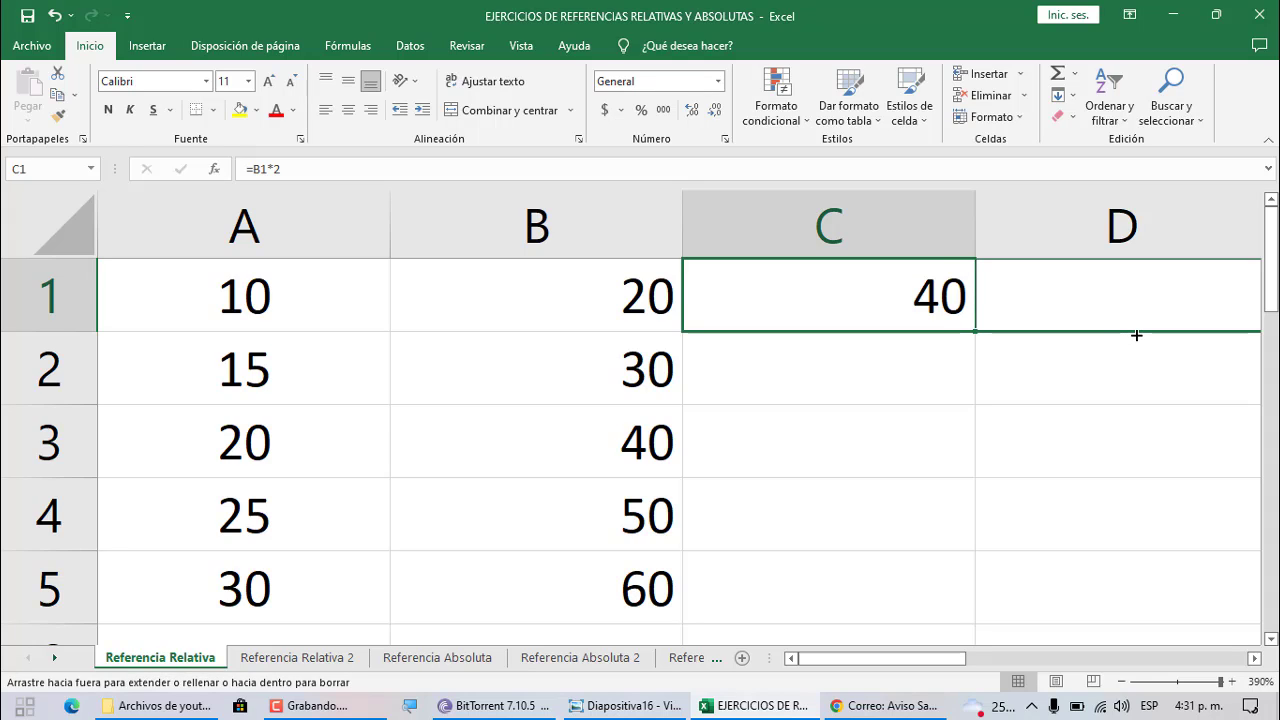
left_click_drag(1136, 335, 1136, 335)
left_click_drag(1136, 335, 1136, 335)
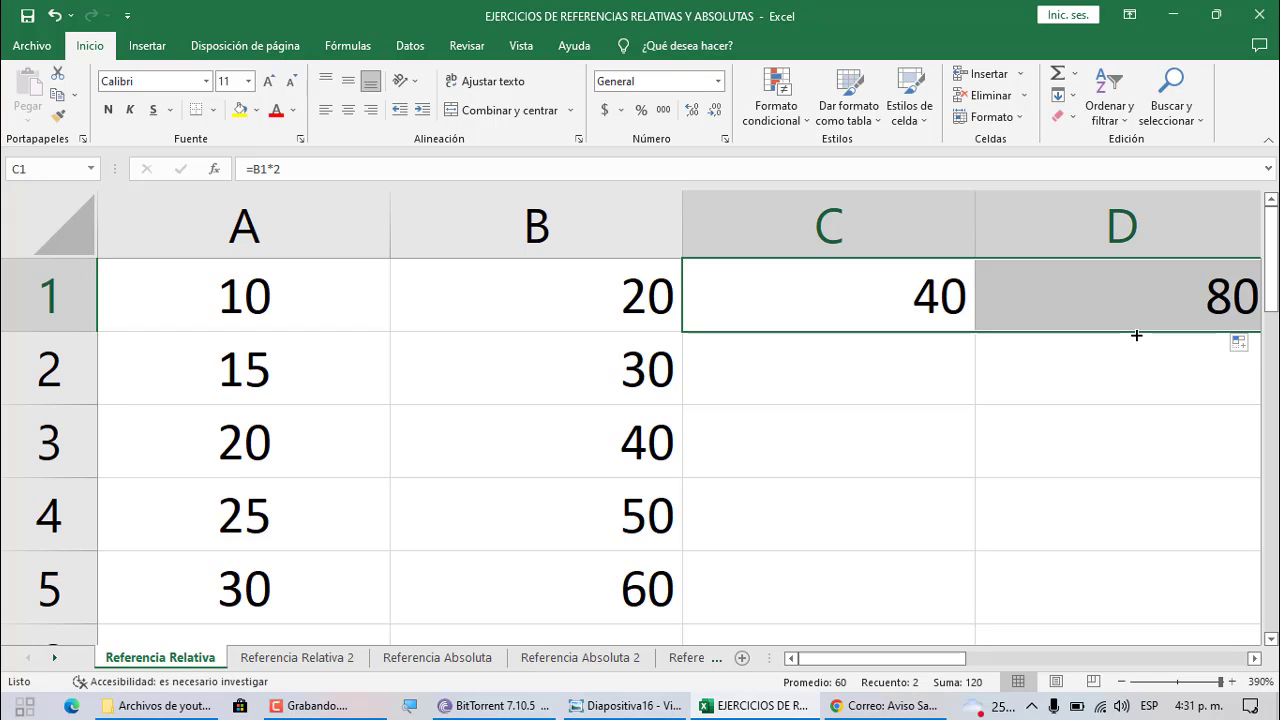
left_click(1105, 306)
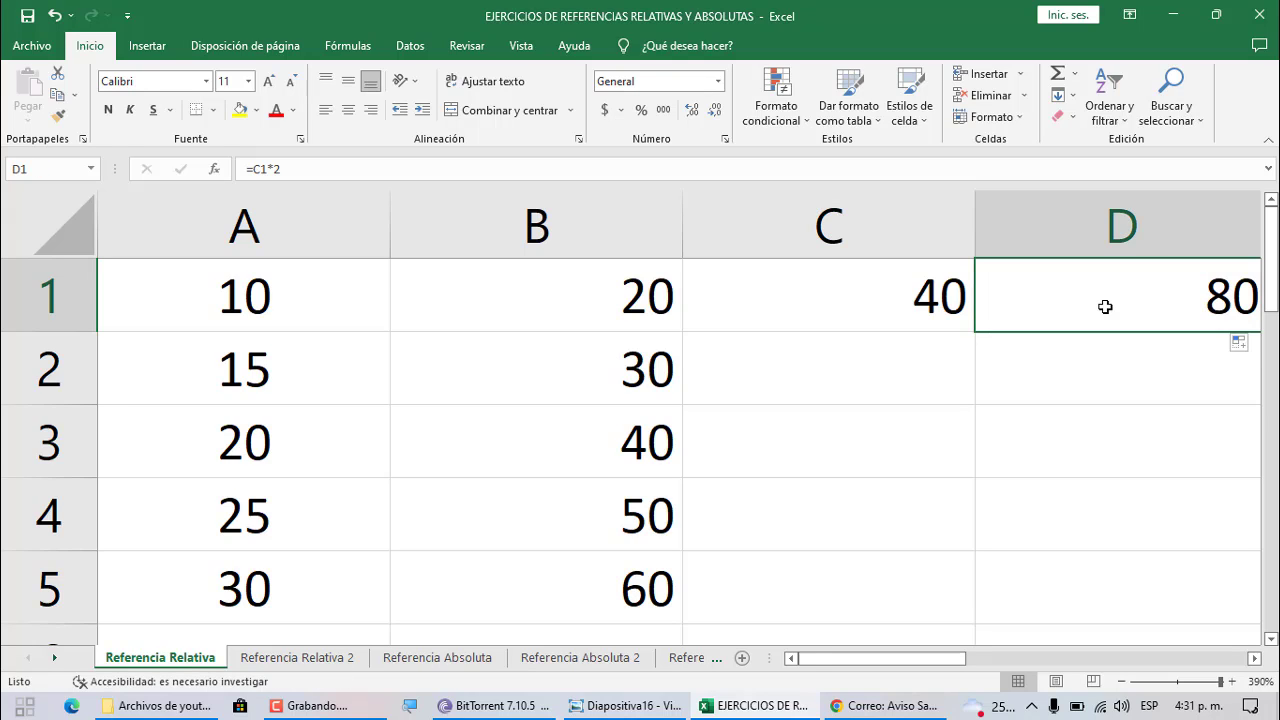
double_click(1105, 306)
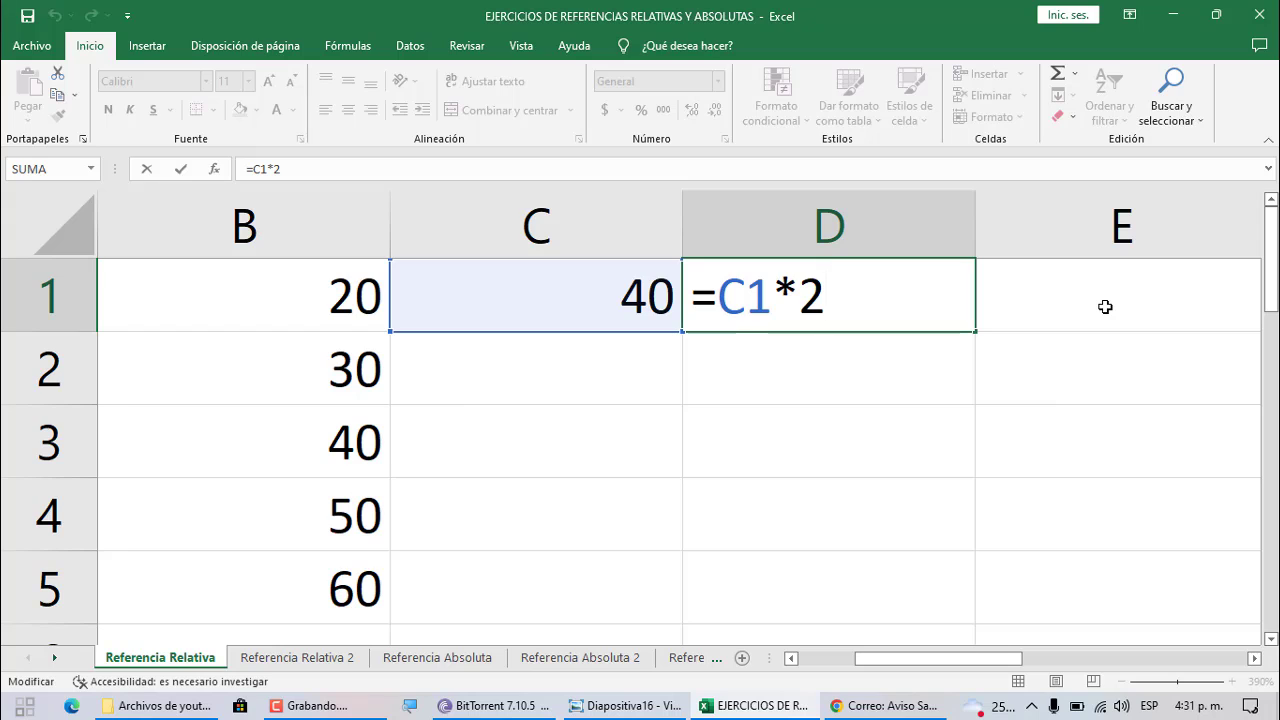
key("Return")
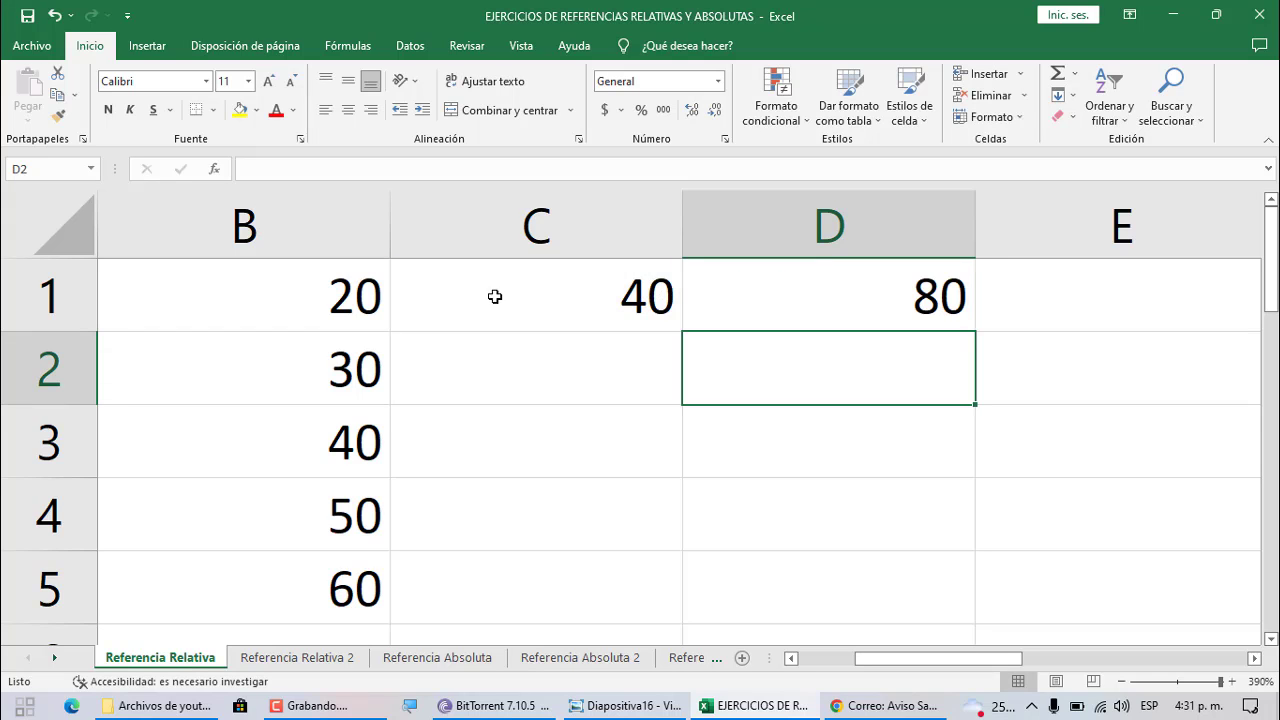
Review the formulas in B1, C1 and D1 one by one in edit mode to compare their column references.
left_click(324, 289)
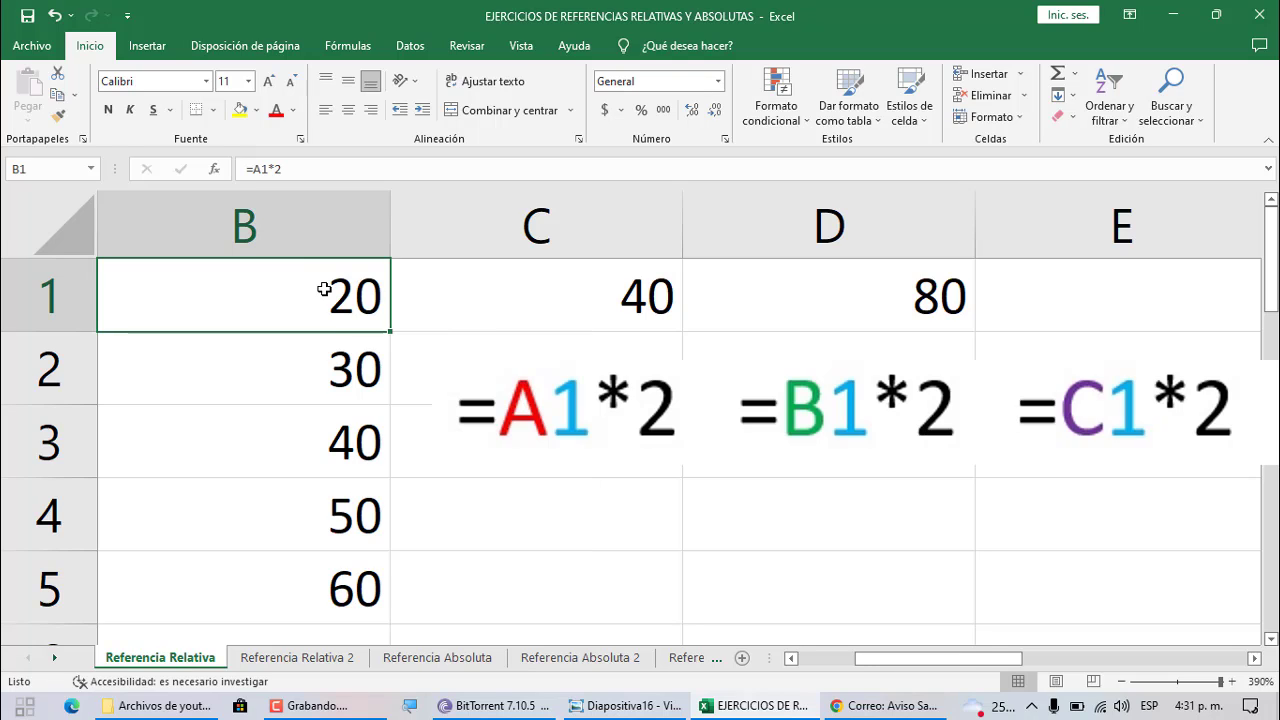
double_click(324, 289)
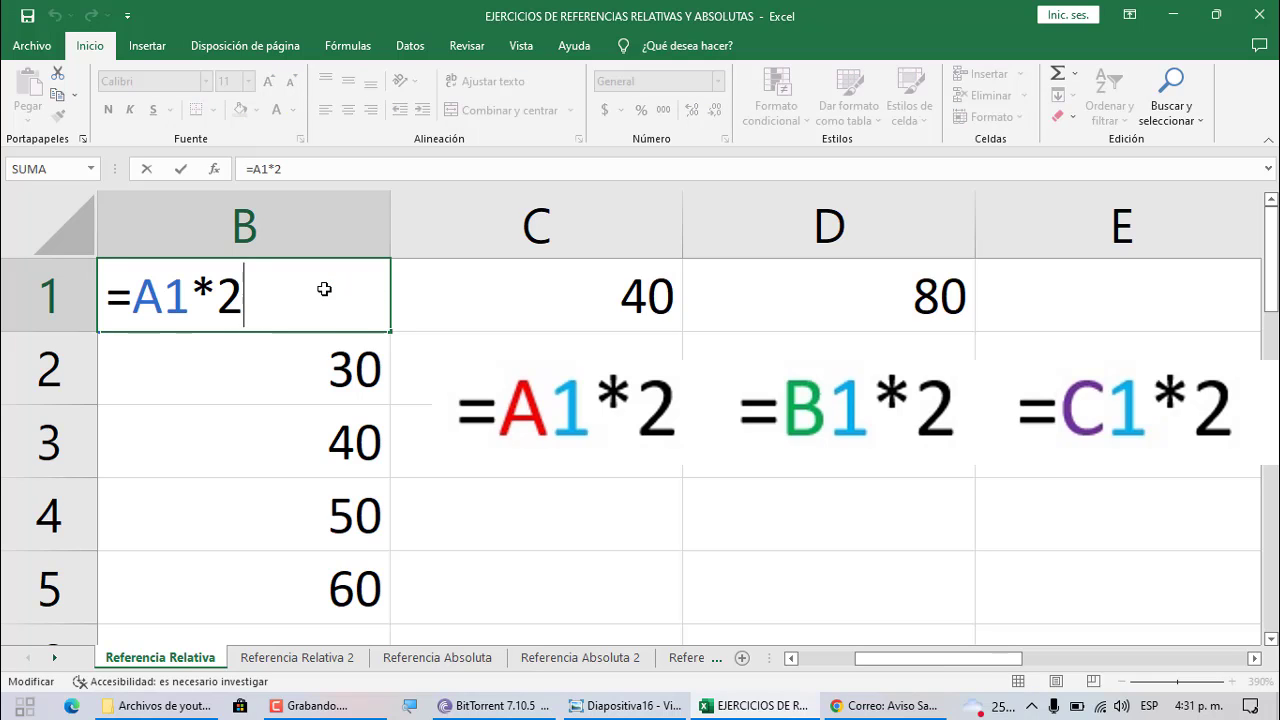
key("Return")
key("F2")
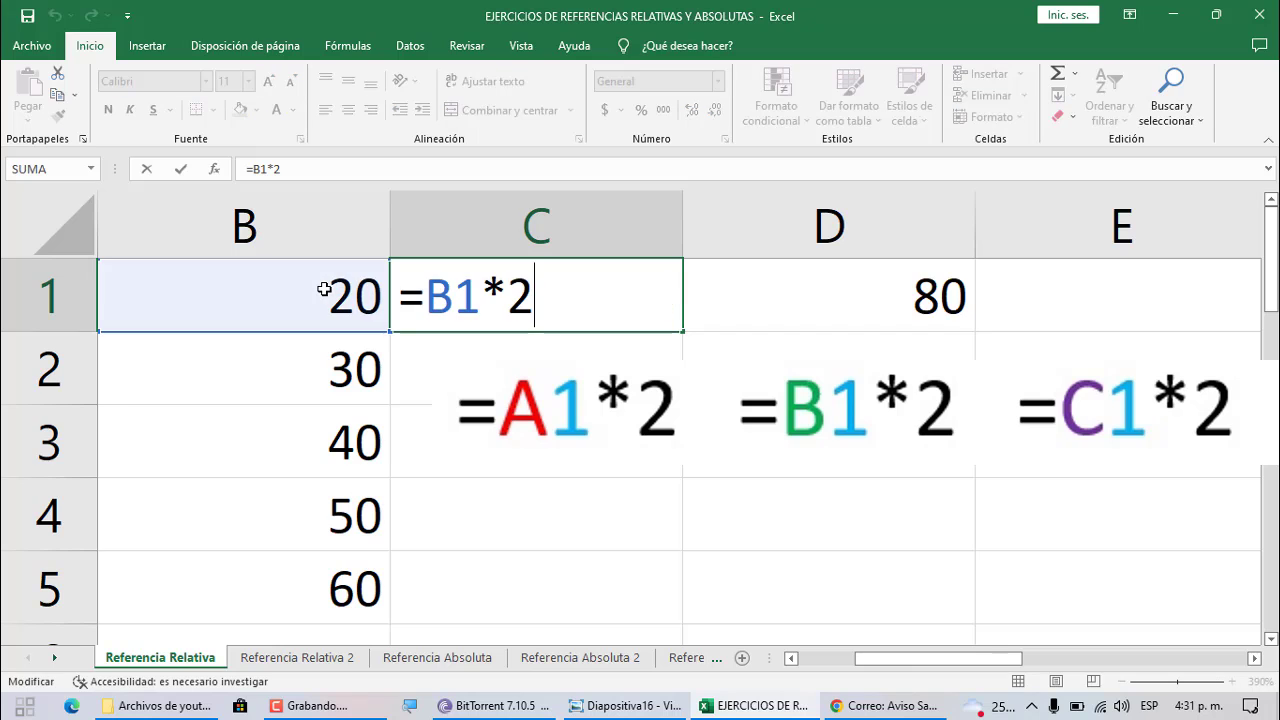
key("Return")
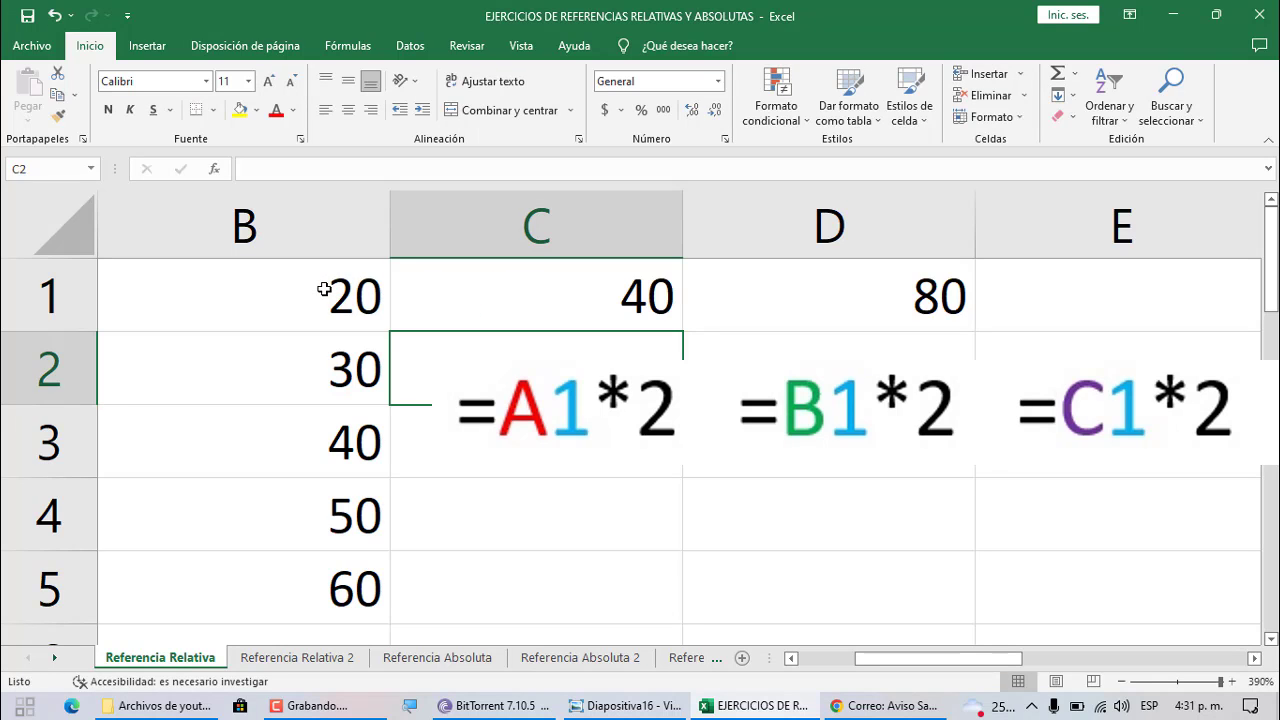
key("Up")
key("Right")
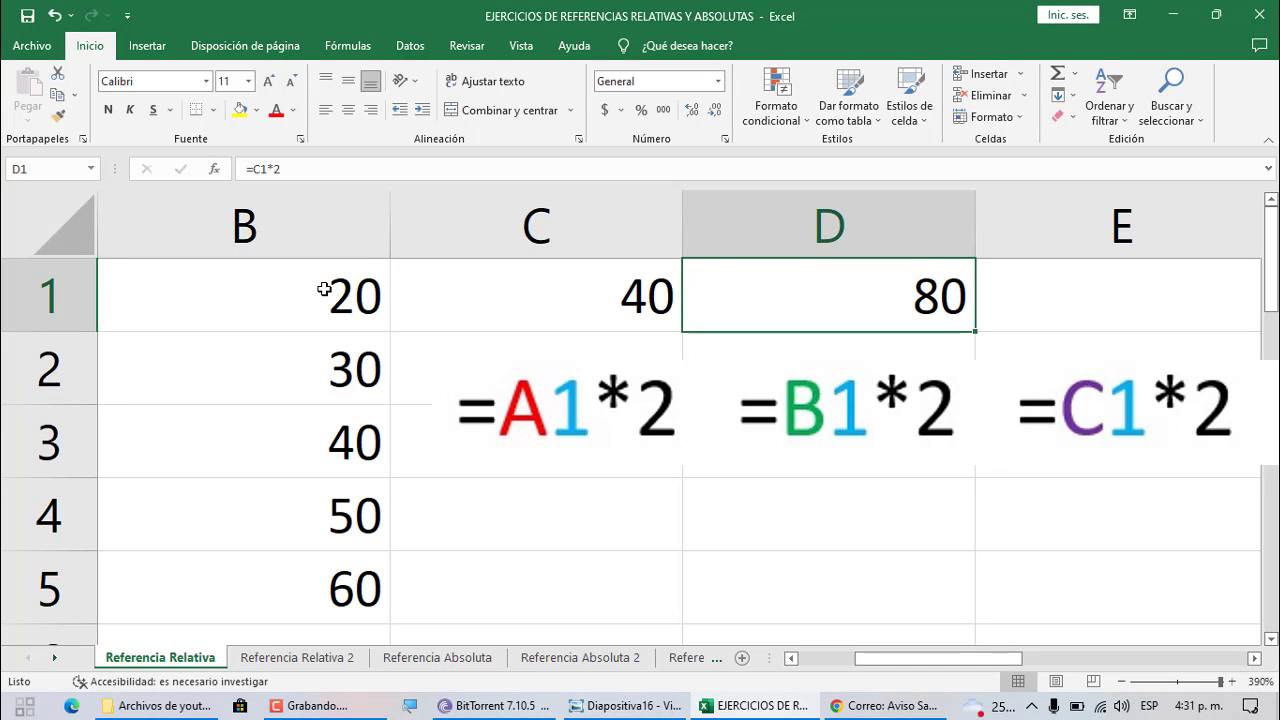
key("F2")
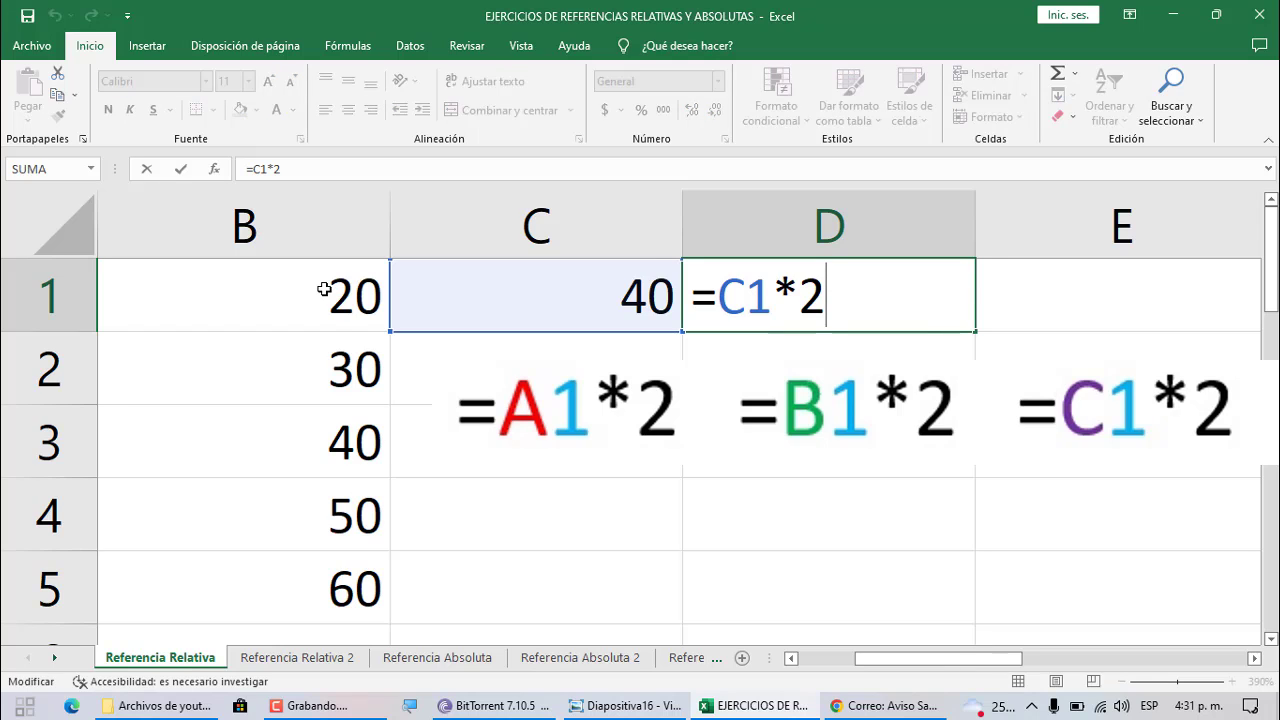
key("Return")
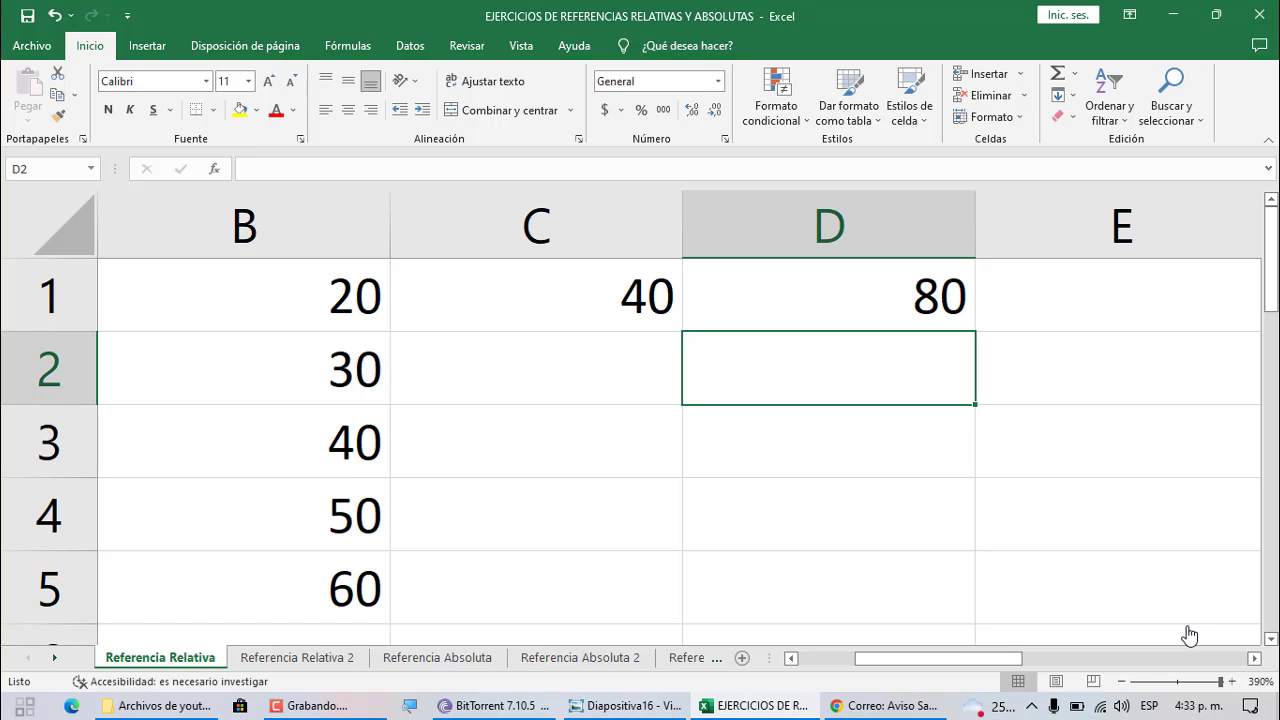
On the Referencia Relativa 2 sheet, enter the formula =2022-B3 in C3 to calculate the first person's age.
left_click(328, 659)
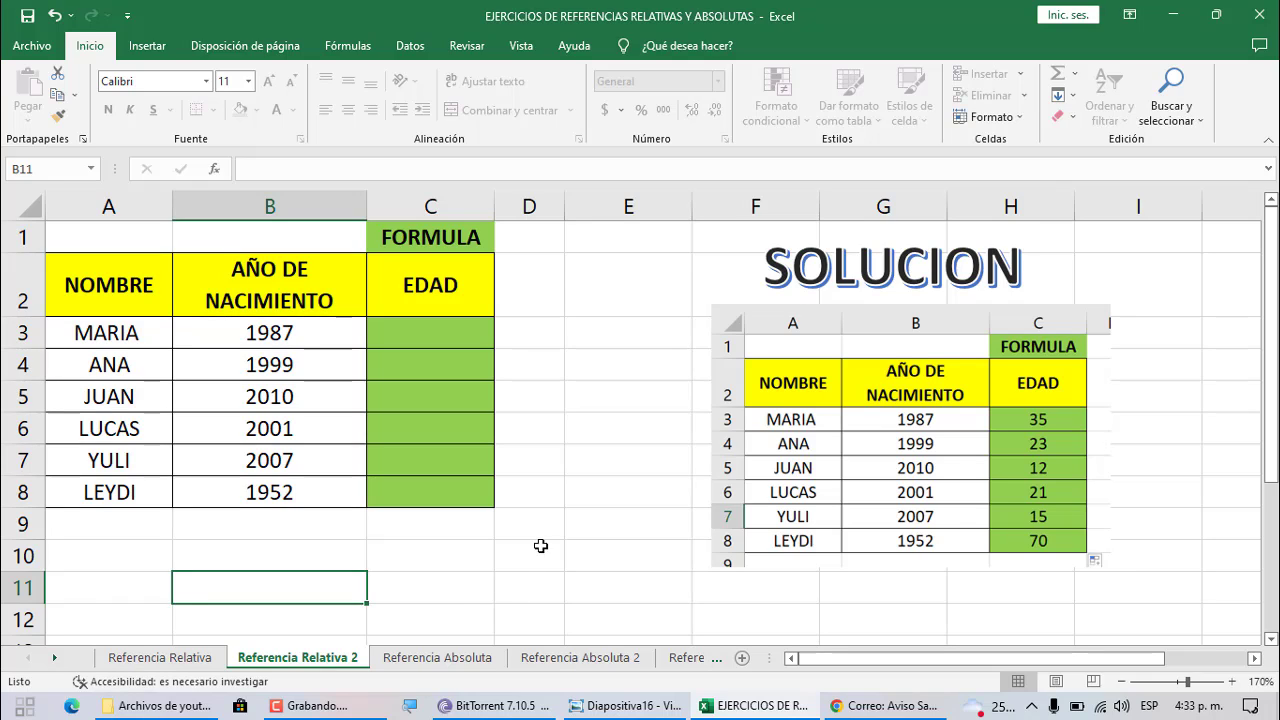
left_click(455, 339)
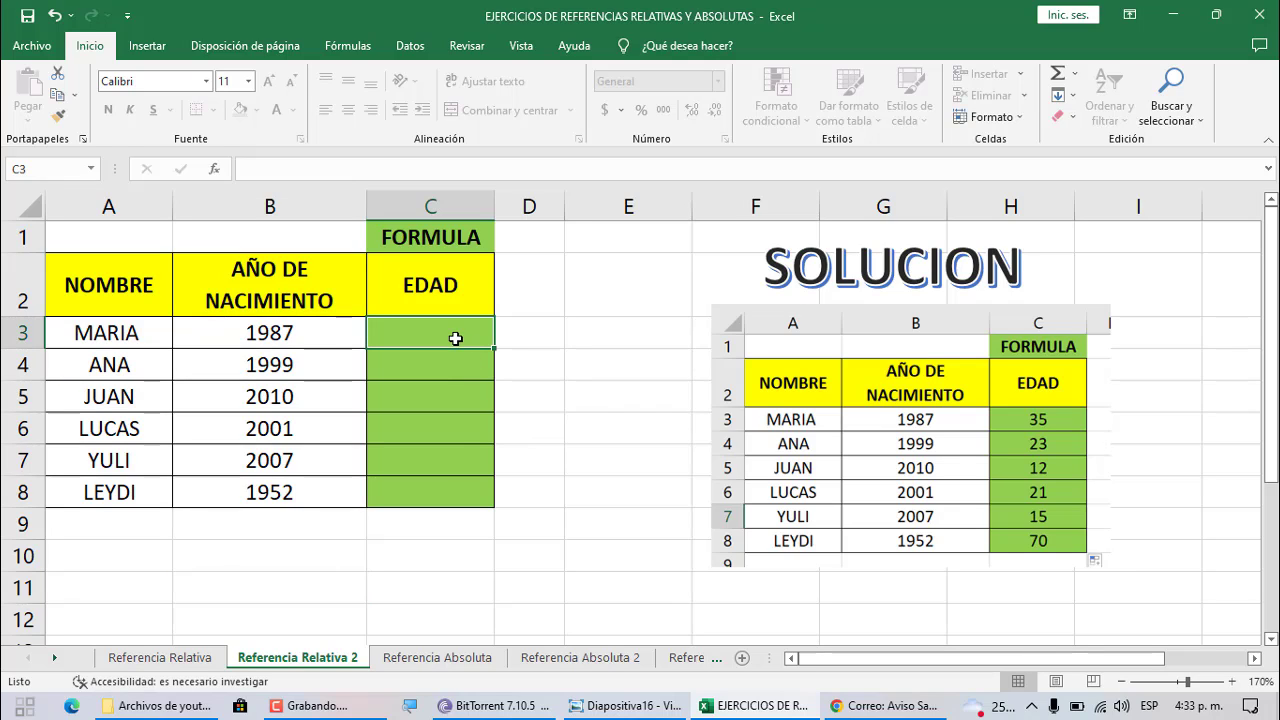
type("=")
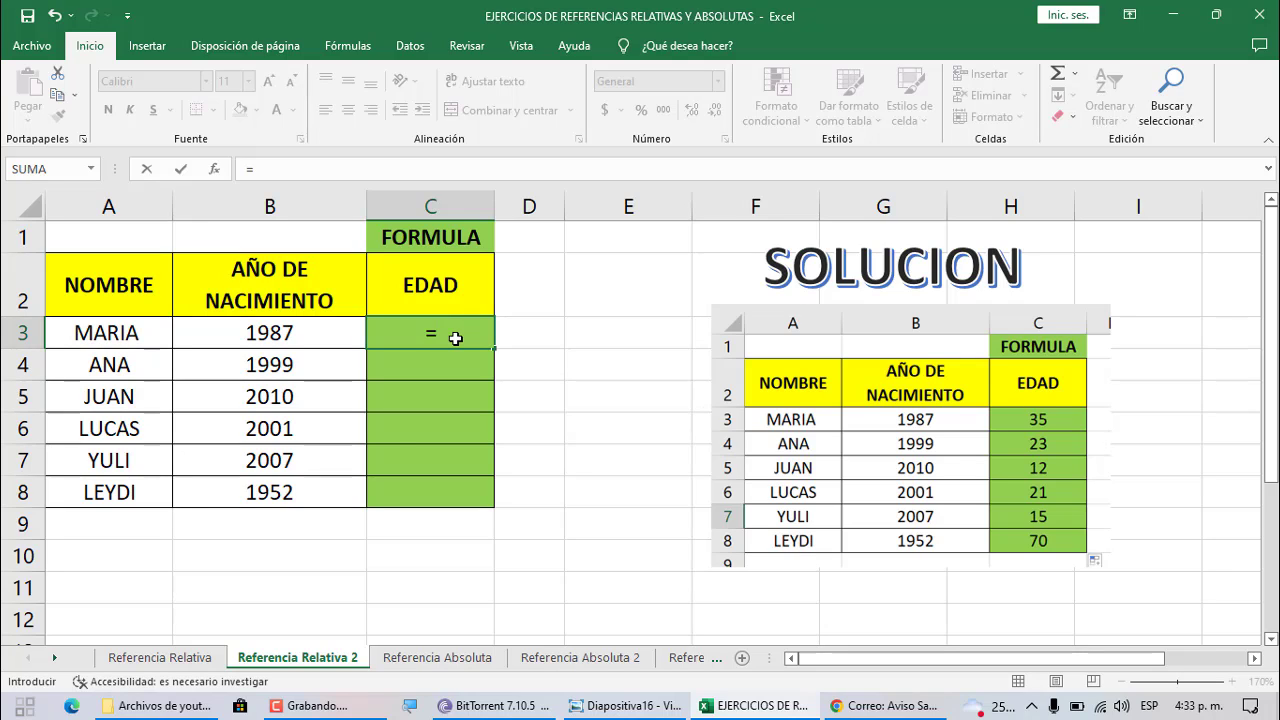
type("2022")
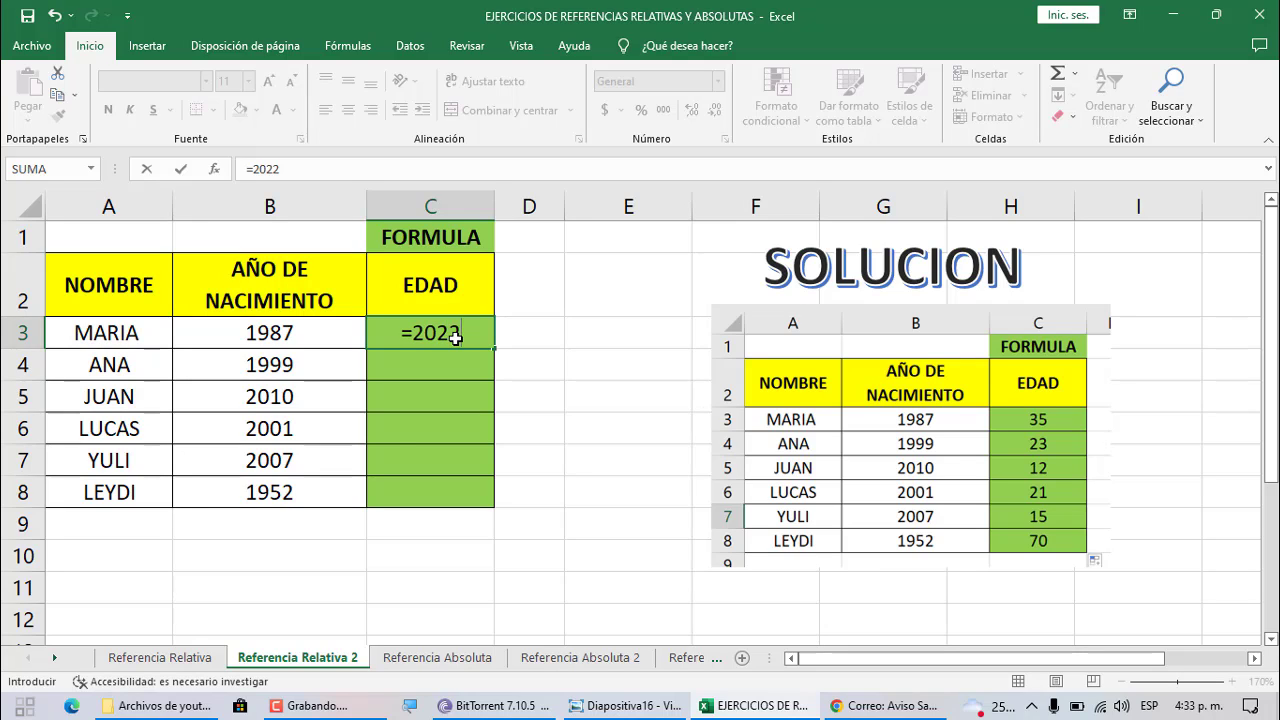
type("-")
left_click(332, 332)
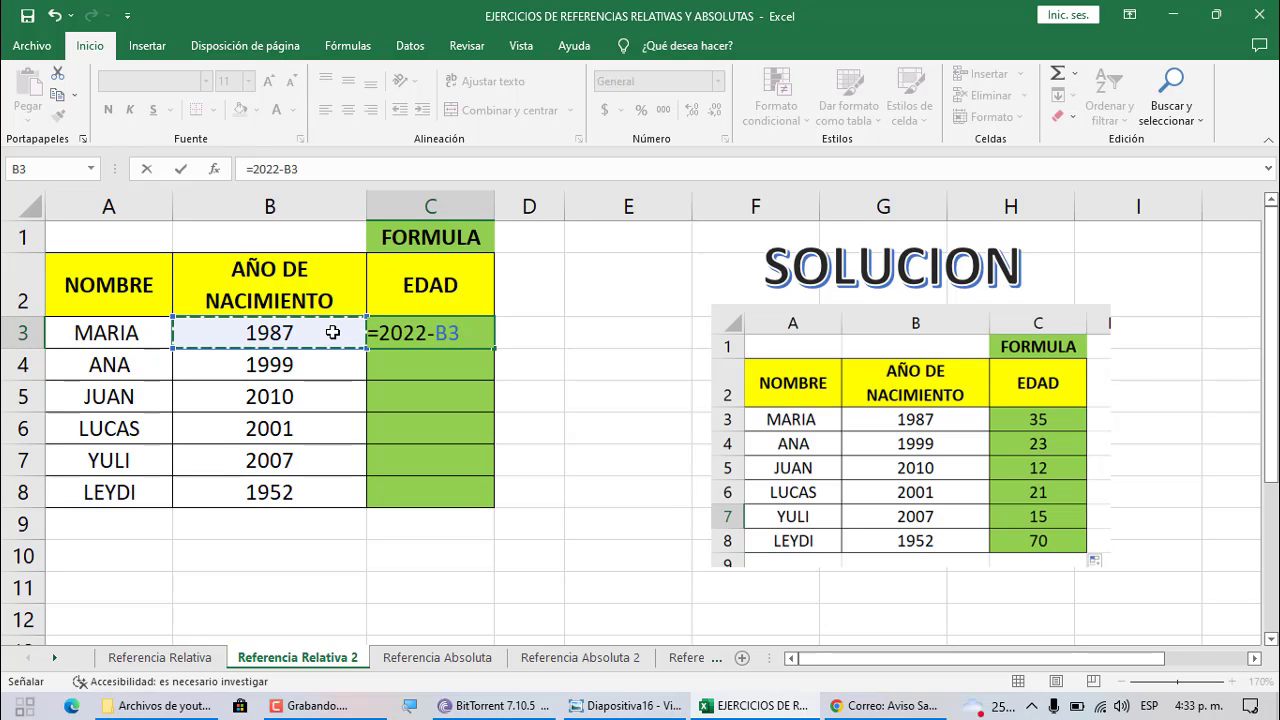
key("Return")
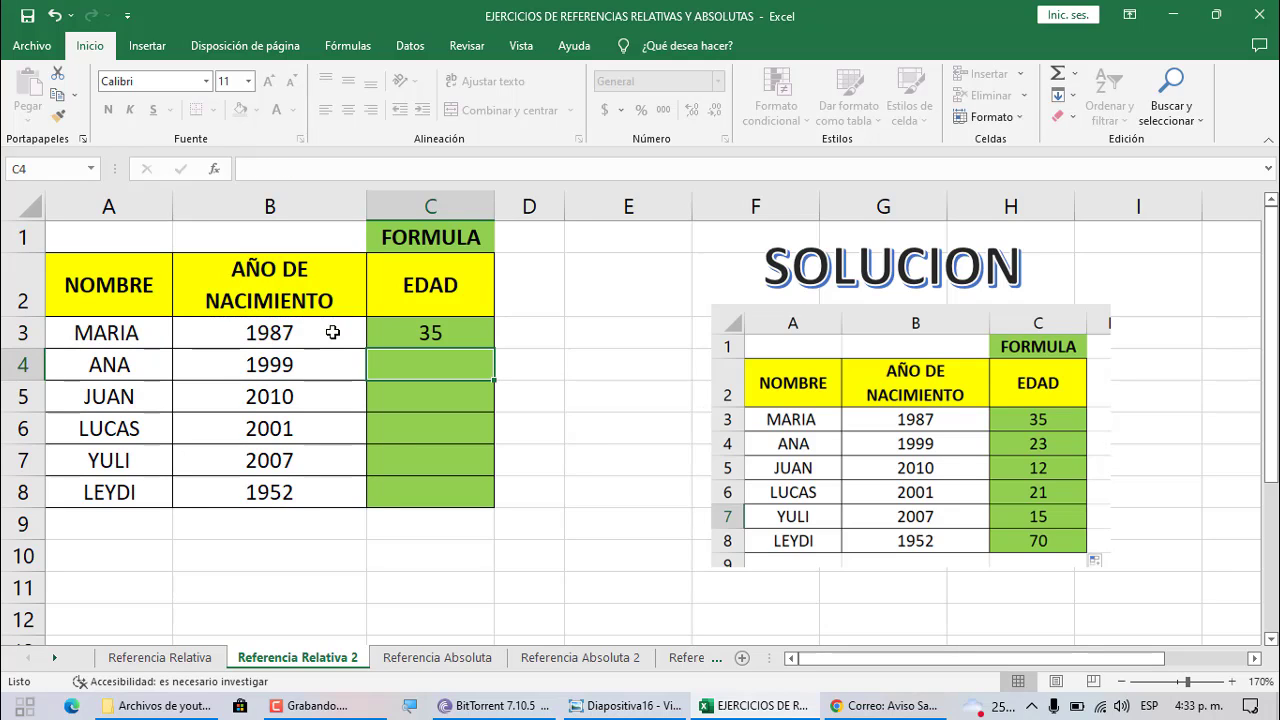
Check the age formula in C3 in edit mode and fill it down through C8.
left_click(398, 335)
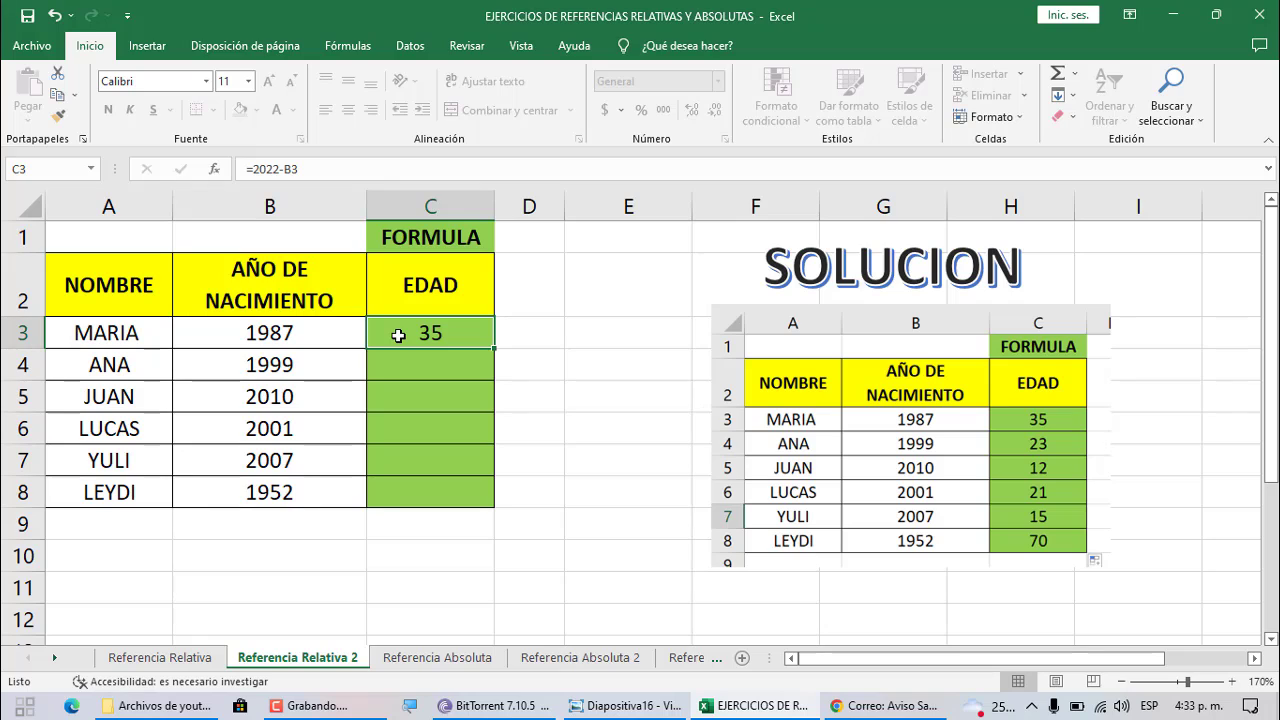
key("F2")
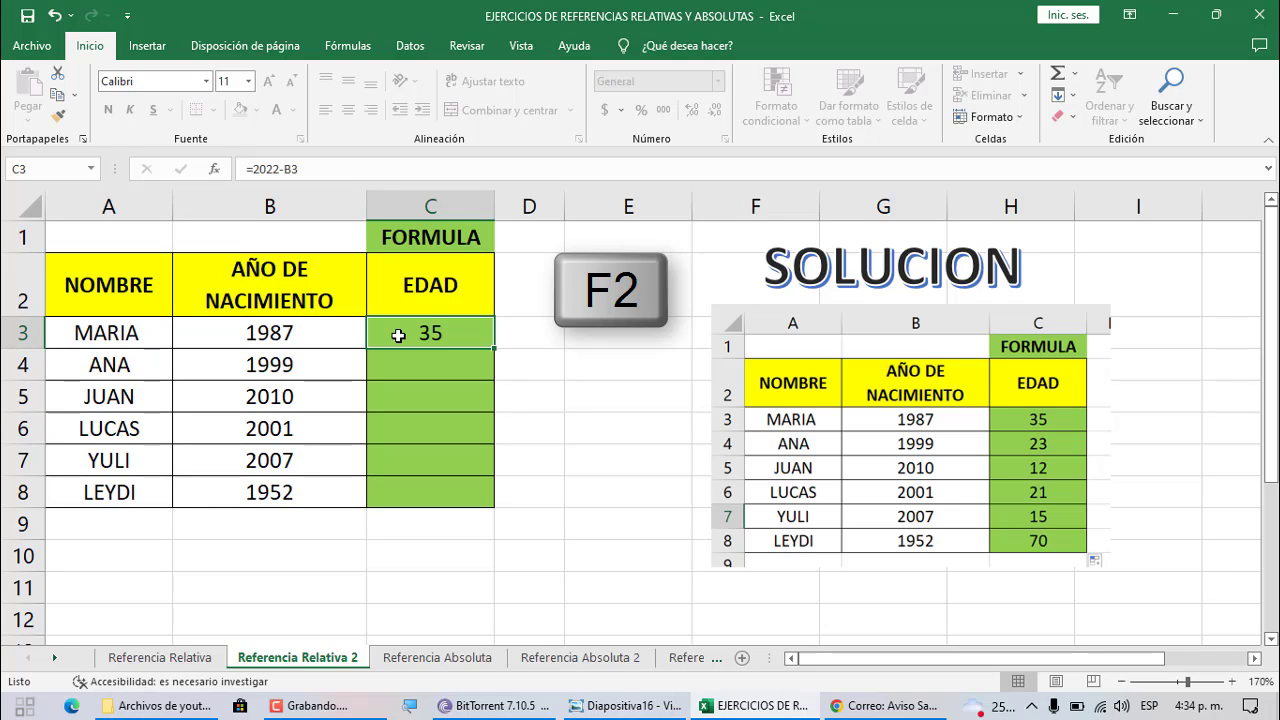
key("F2")
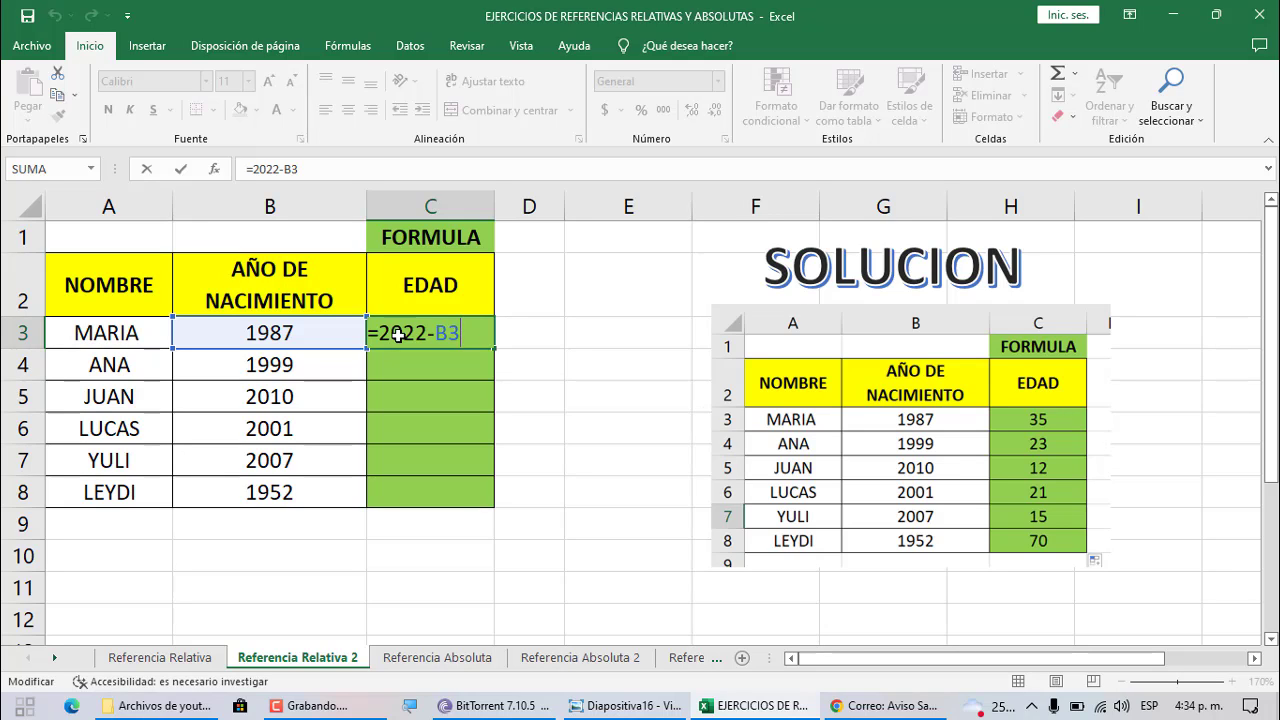
key("Return")
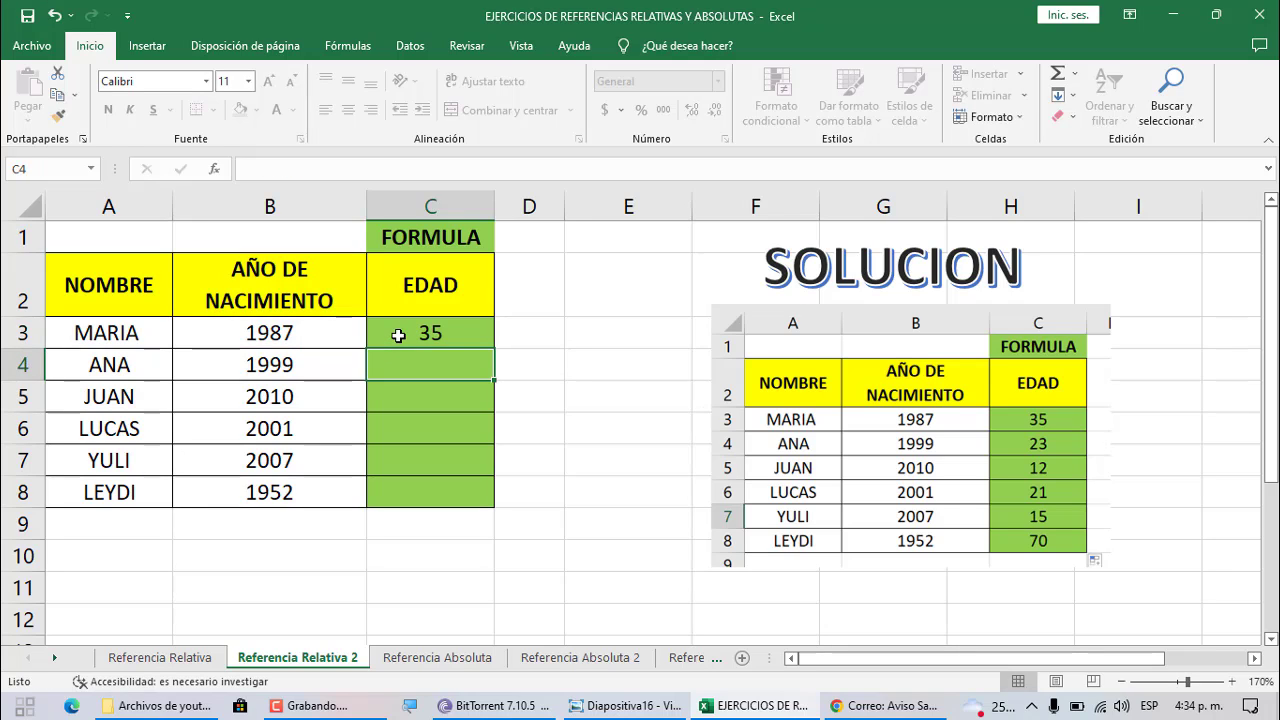
left_click(398, 336)
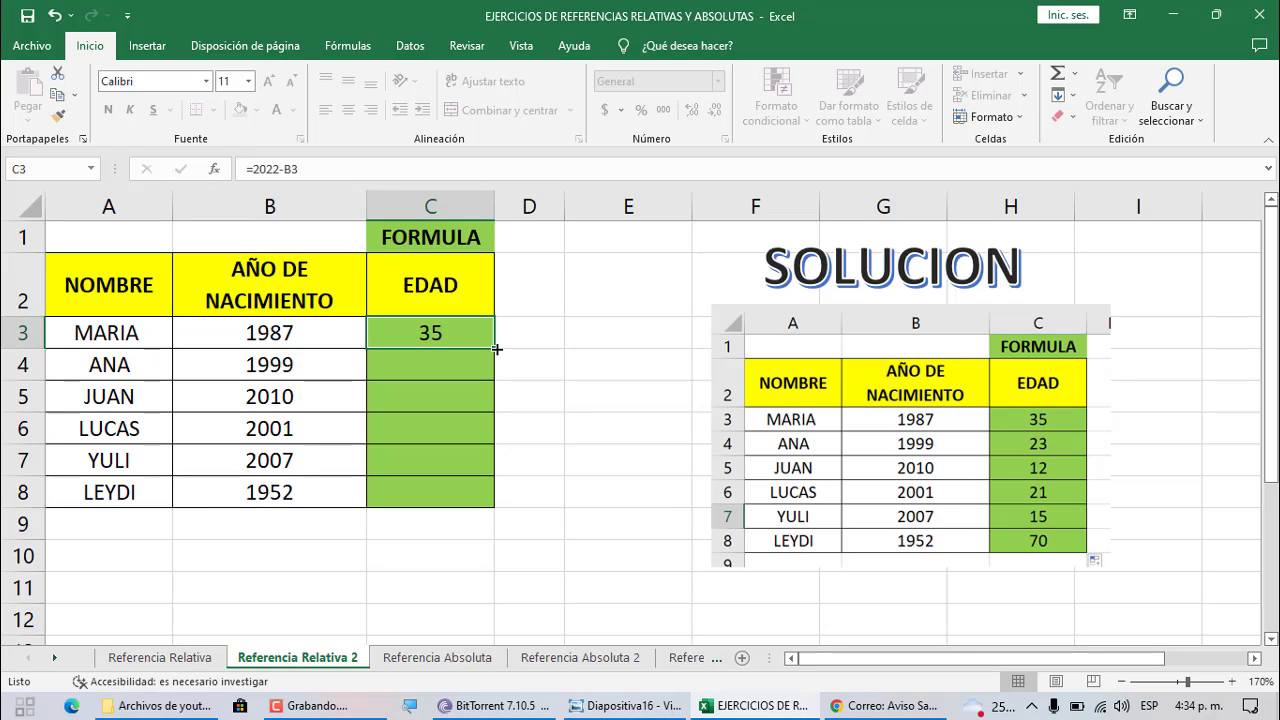
left_click_drag(497, 348, 489, 499)
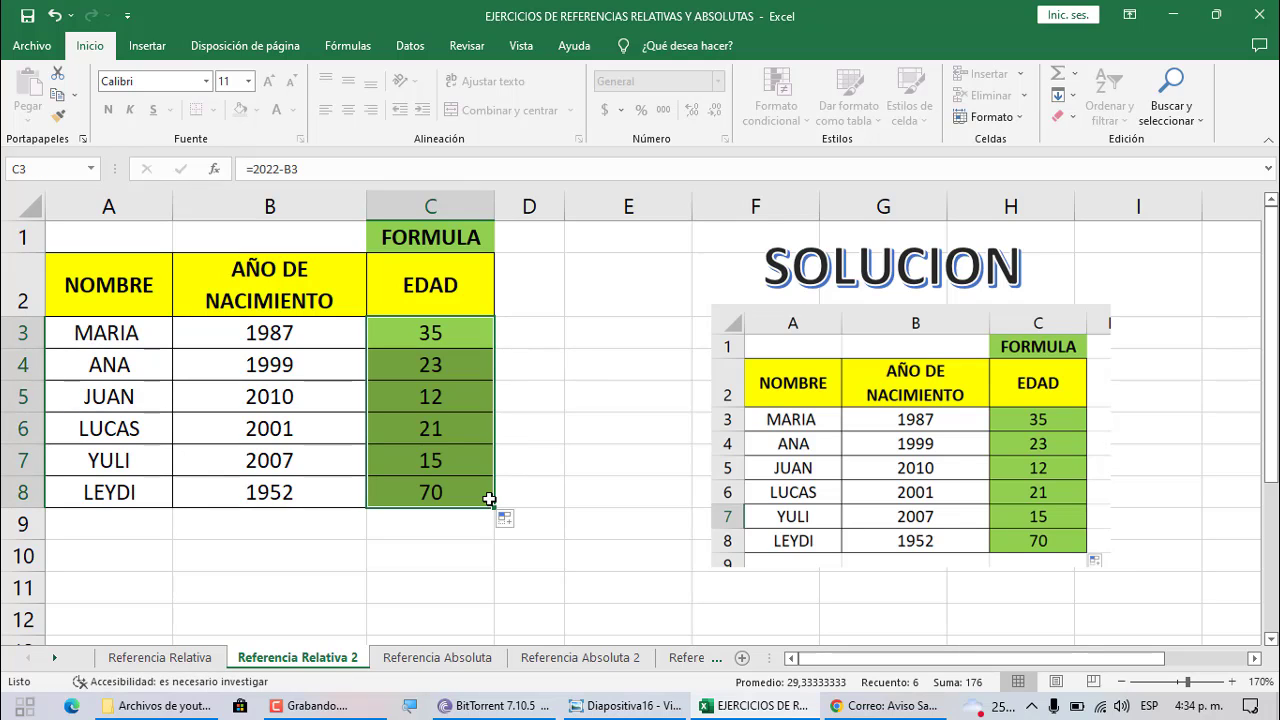
Review the age formulas in C3 through C8 one by one in edit mode to compare their row references.
left_click(450, 339)
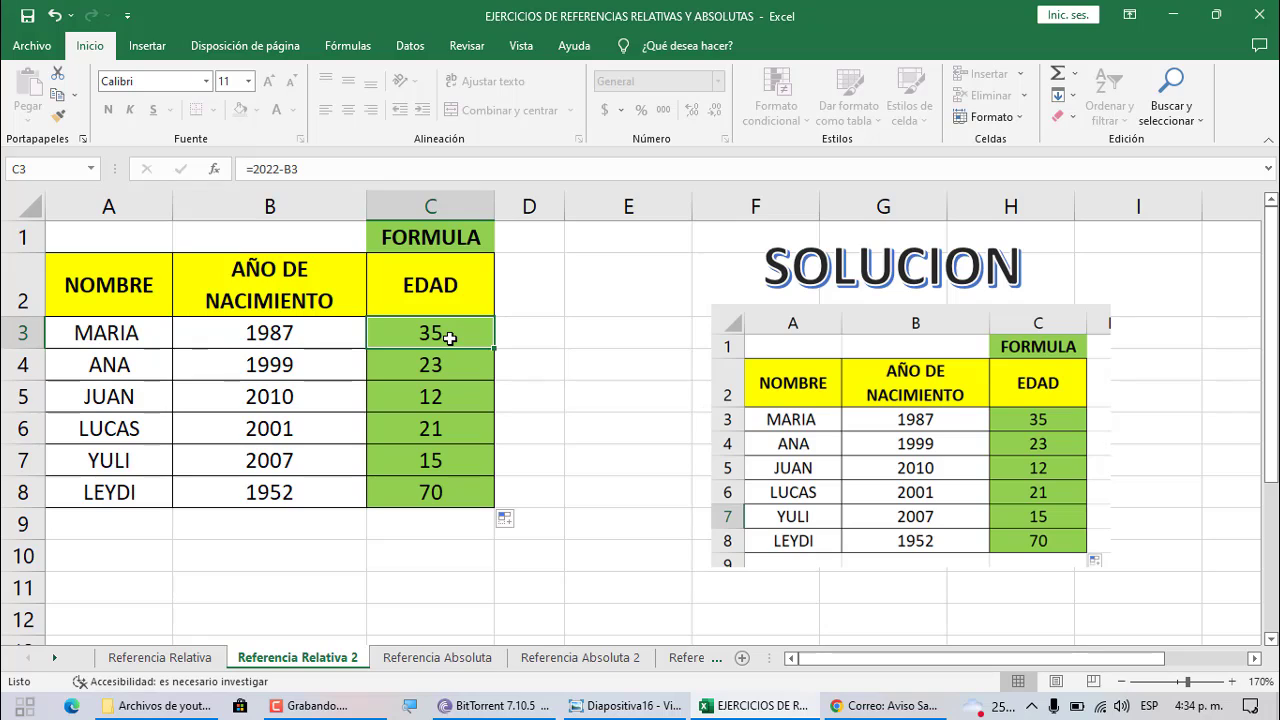
key("F2")
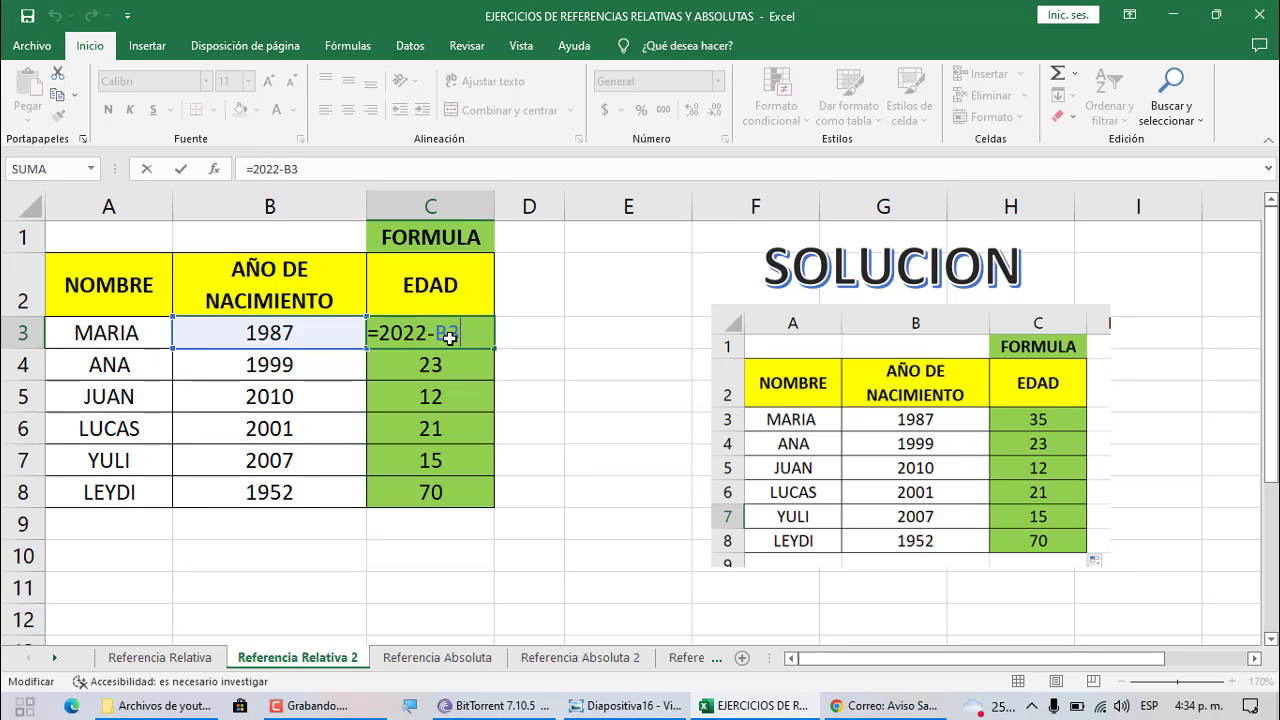
key("Return")
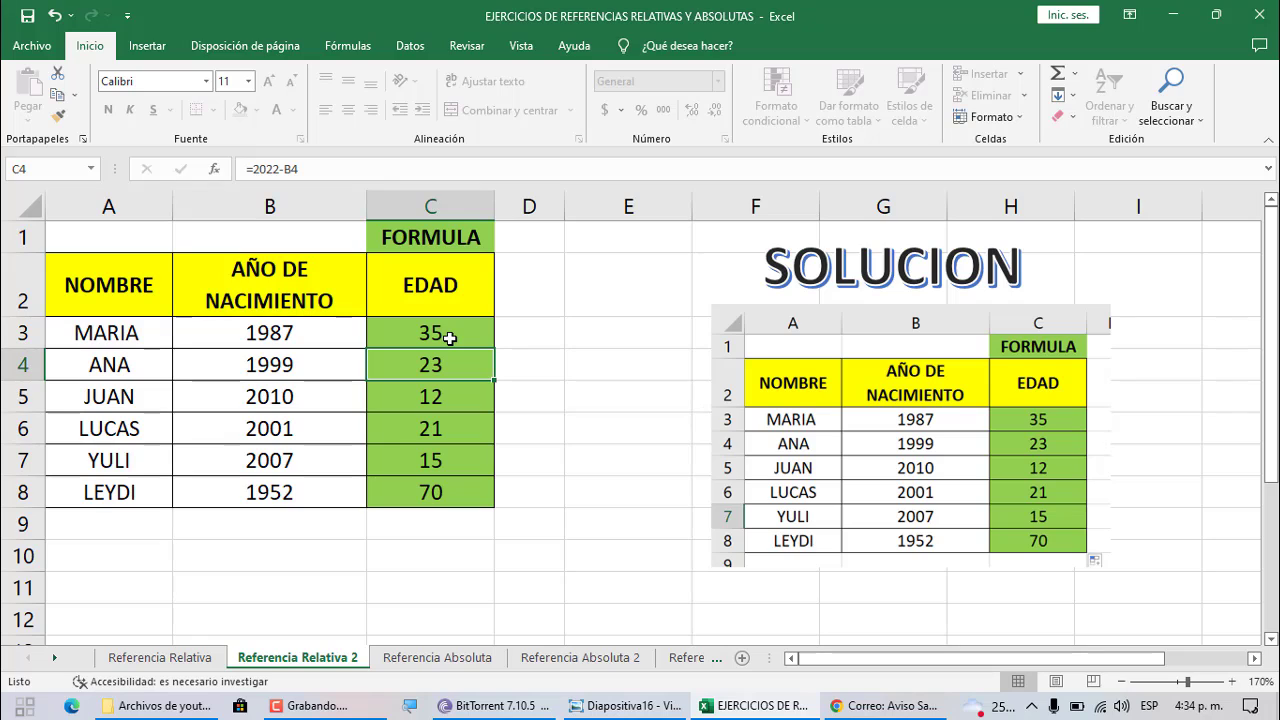
key("F2")
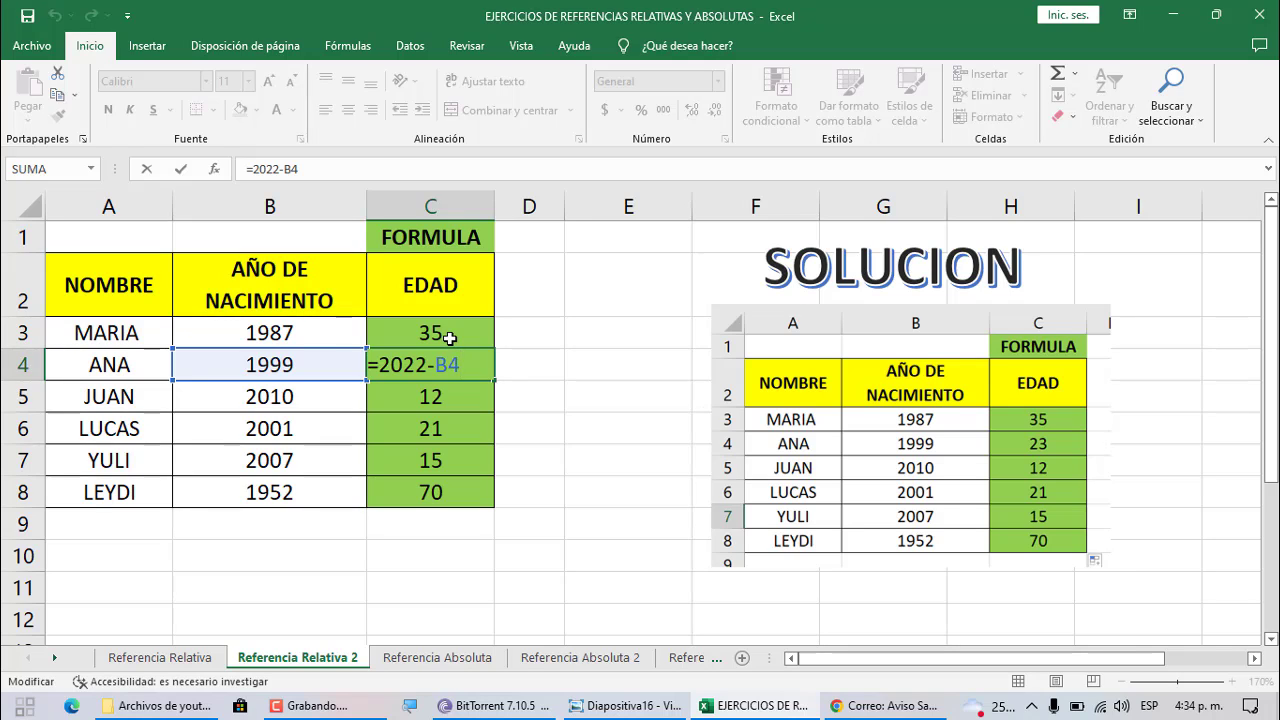
key("Return")
key("F2")
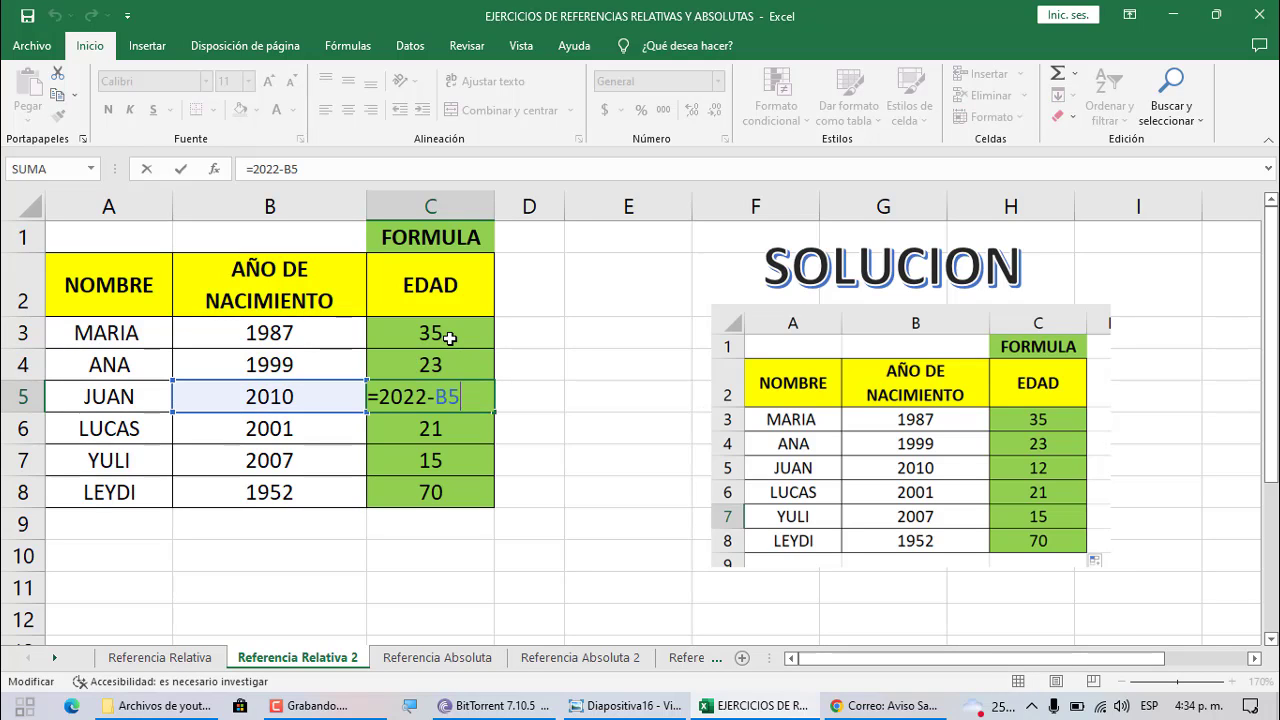
key("Return")
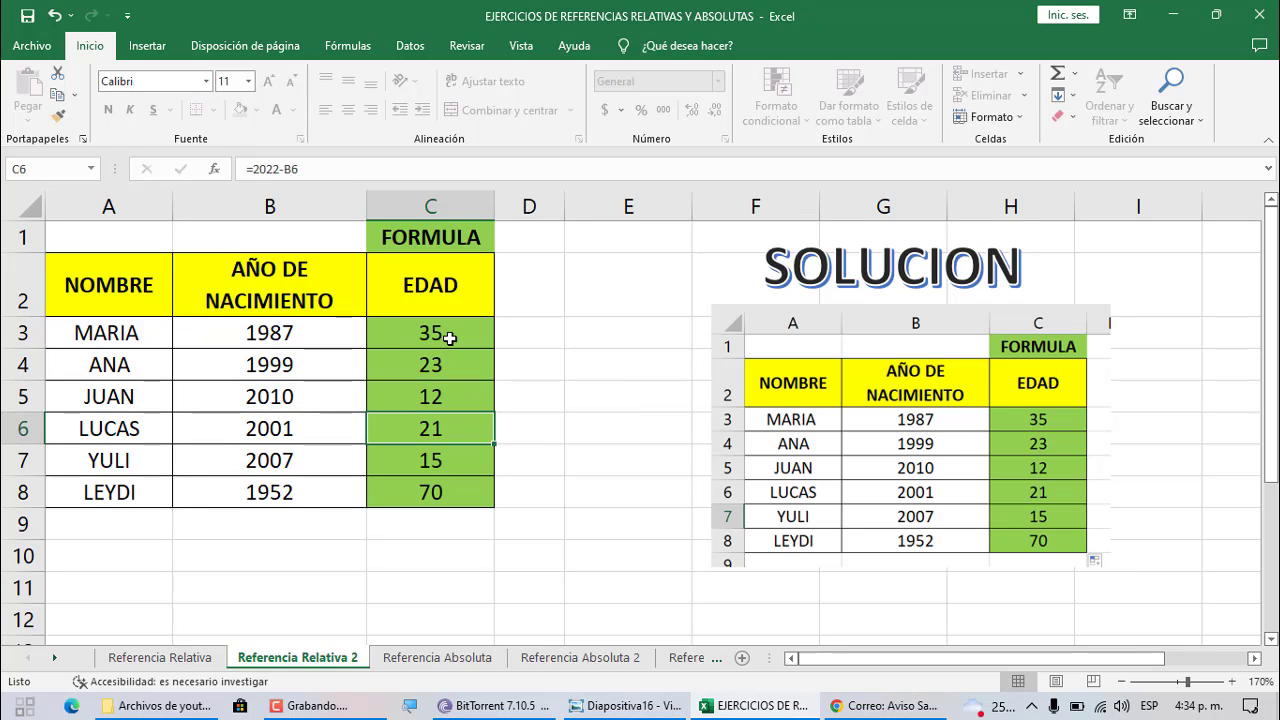
key("F2")
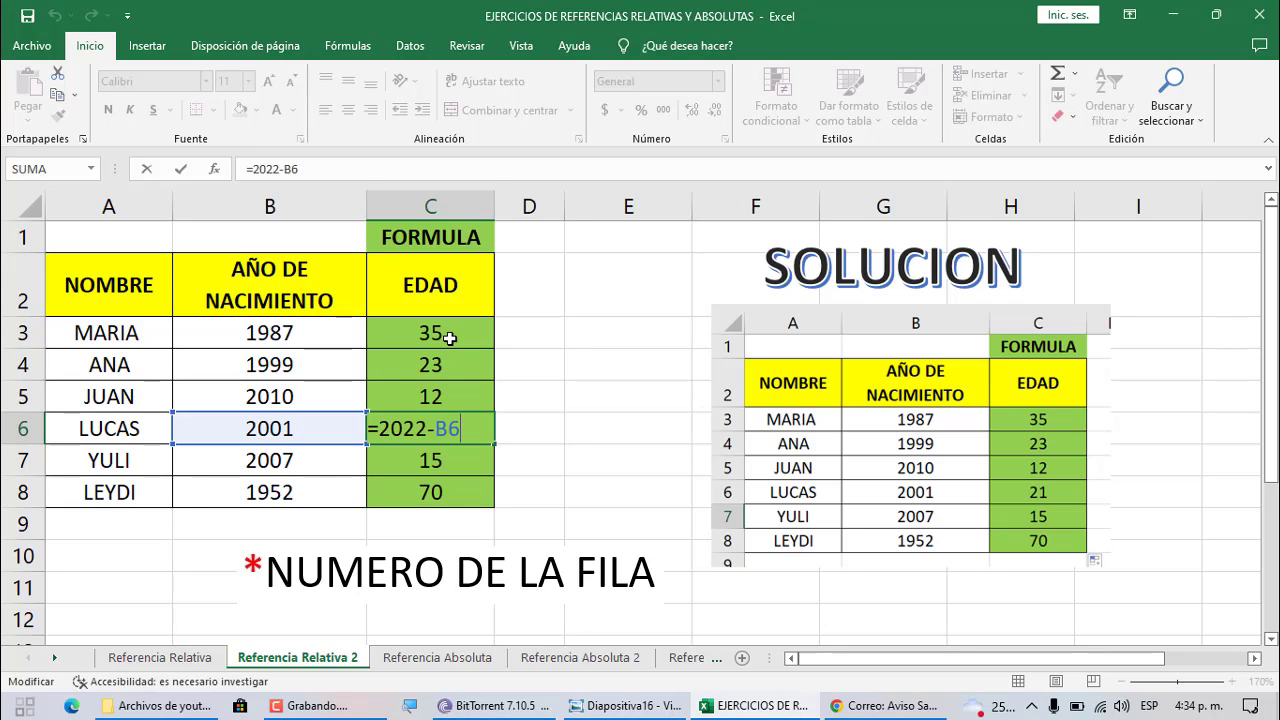
key("Return")
key("F2")
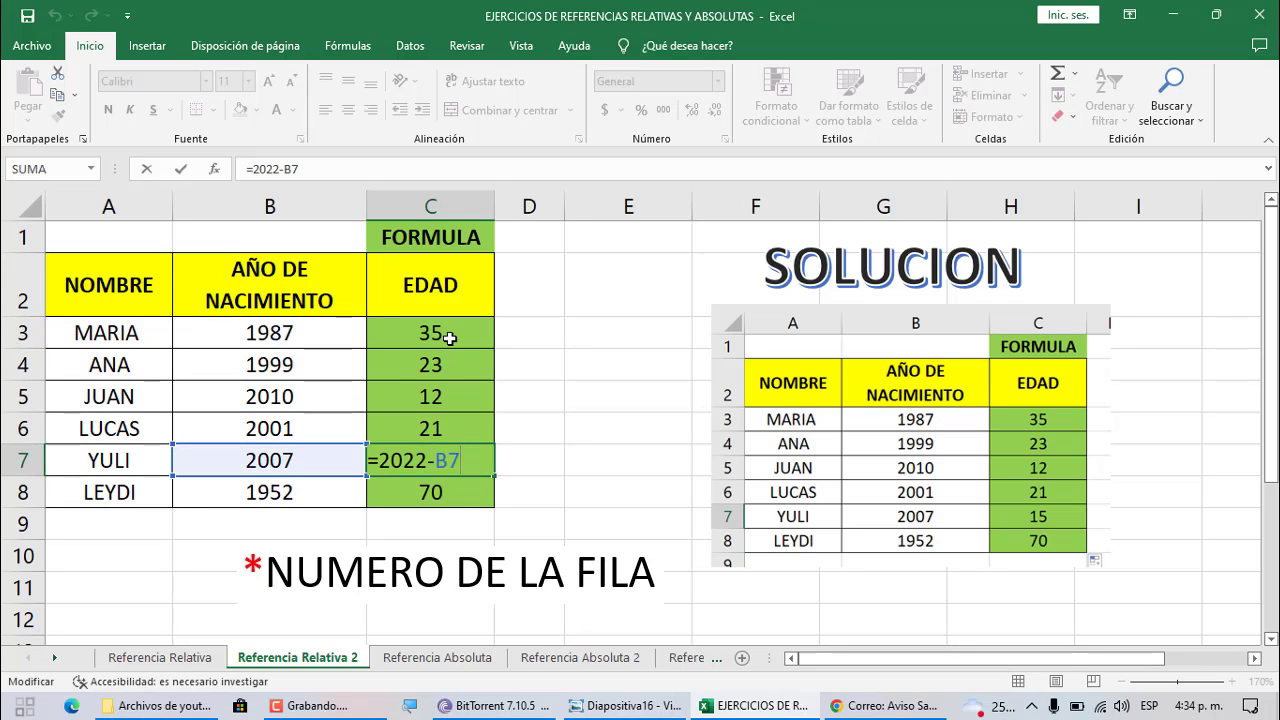
key("Return")
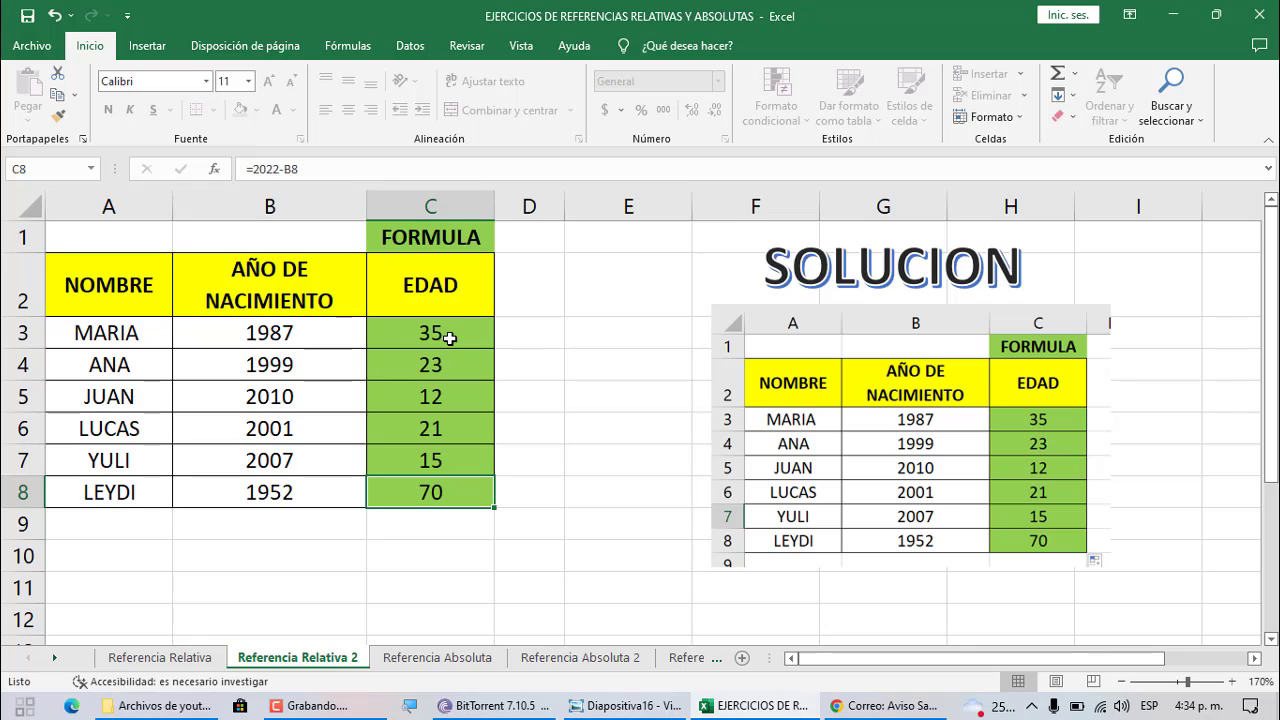
key("F2")
key("Return")
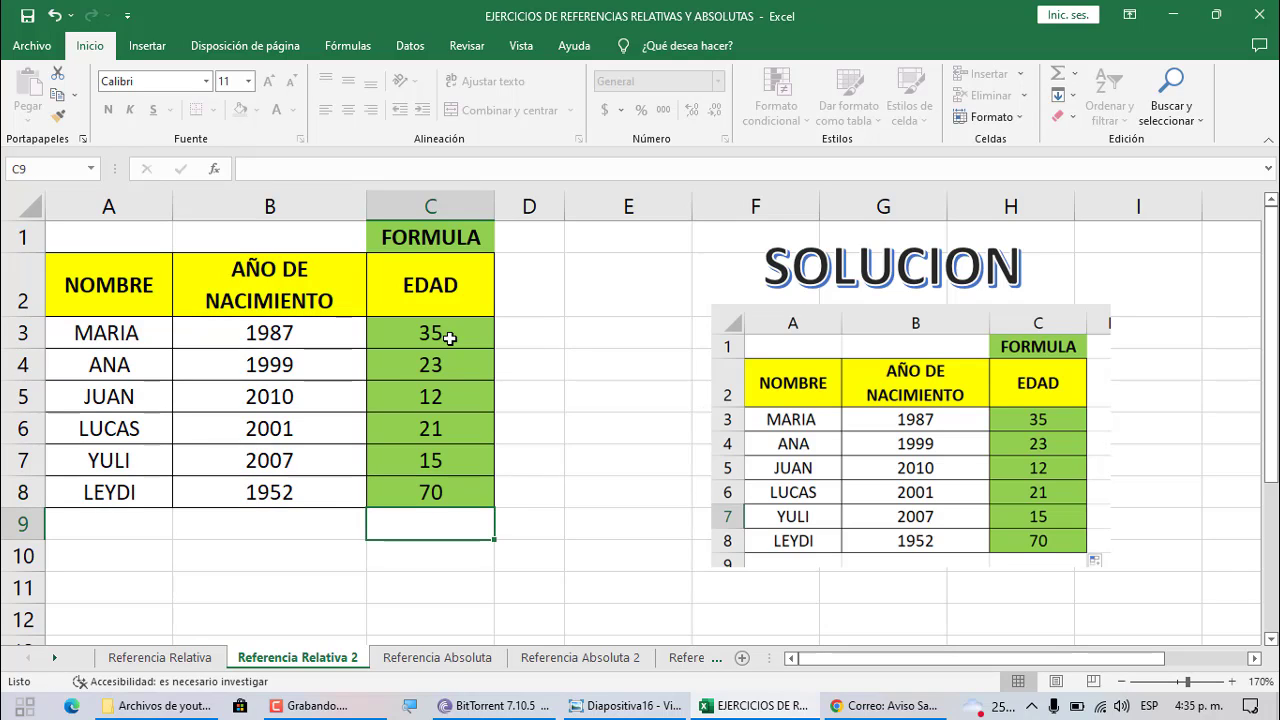
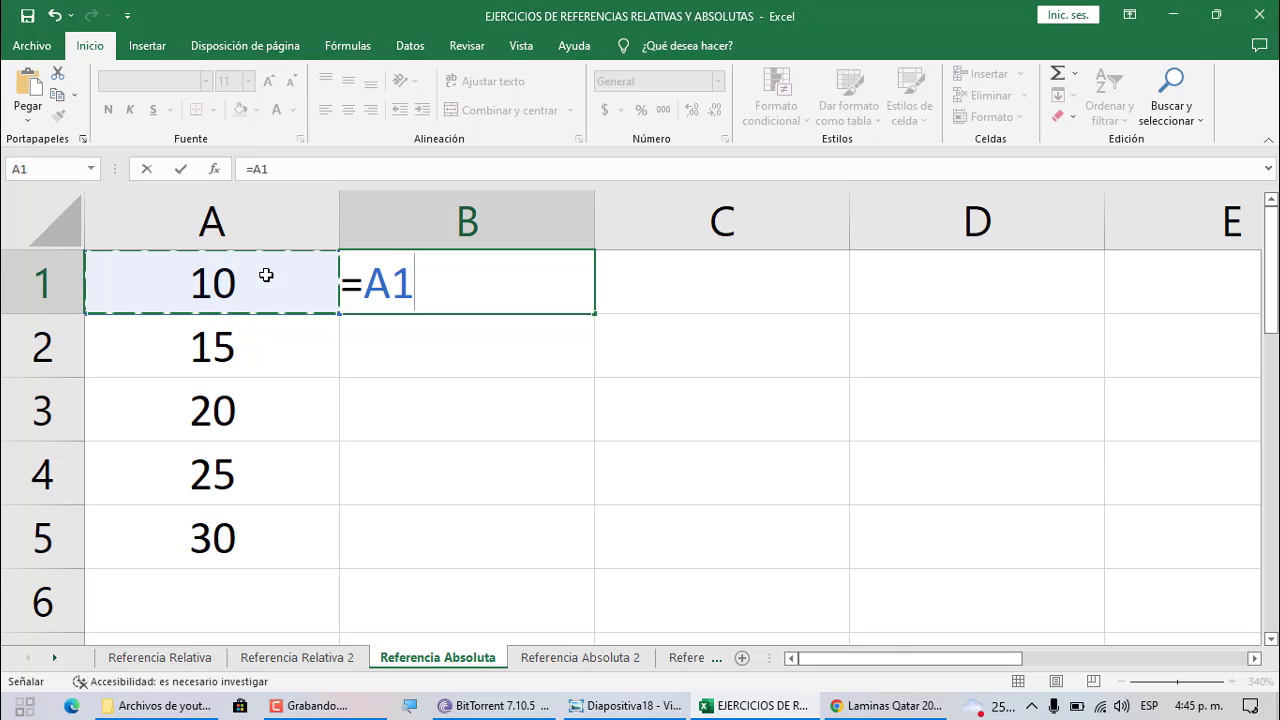
On the Referencia Absoluta sheet, complete the formula in B1 as =$A$1*2, making the A1 reference absolute.
type("*2")
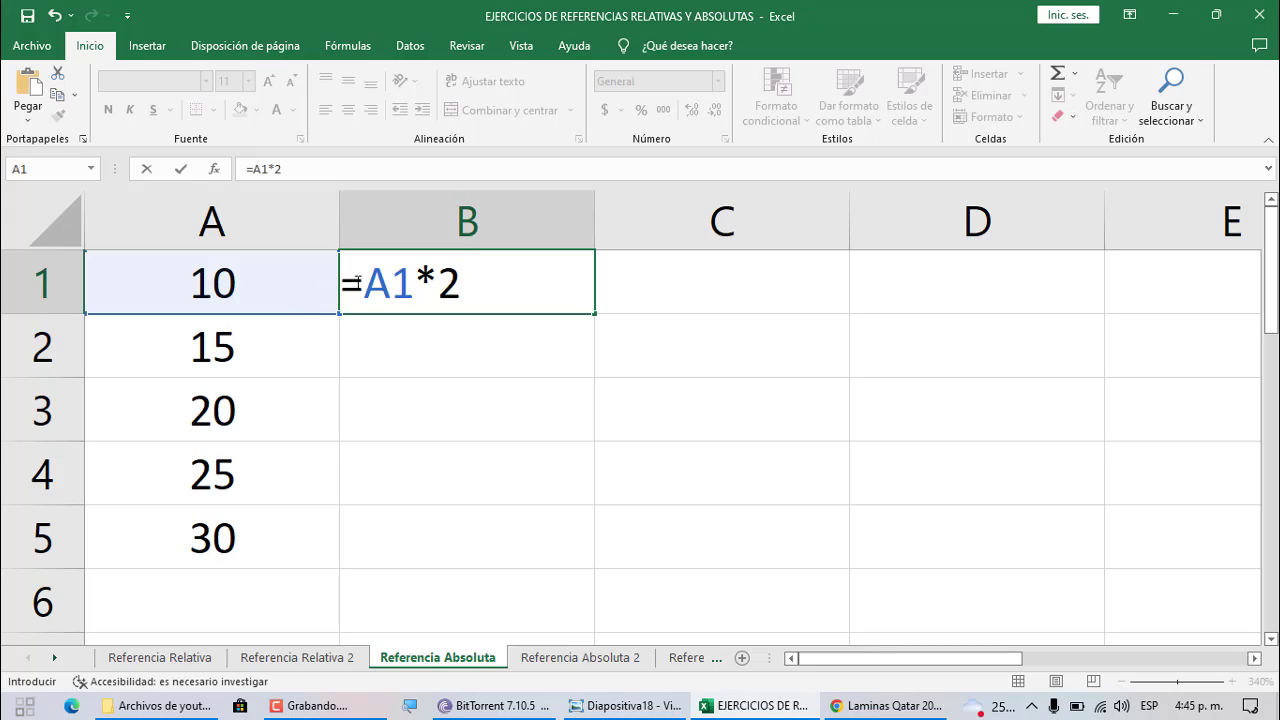
left_click(363, 284)
key("F4")
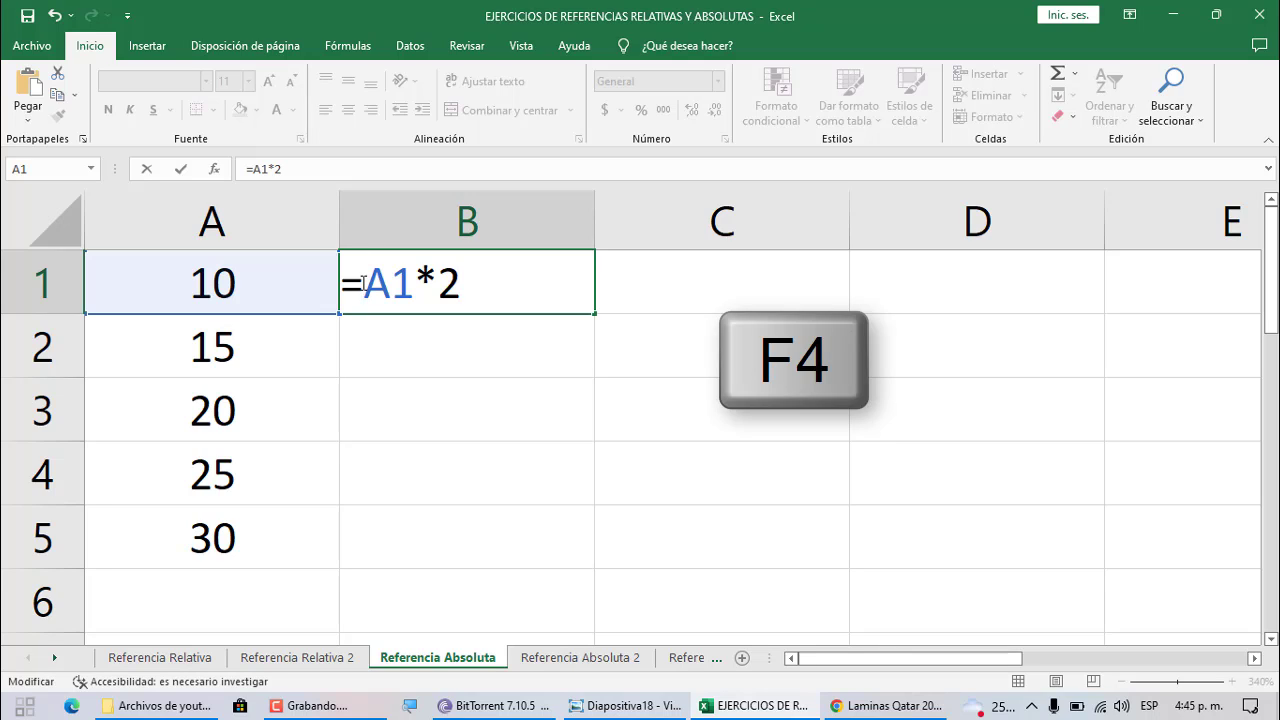
key("F4")
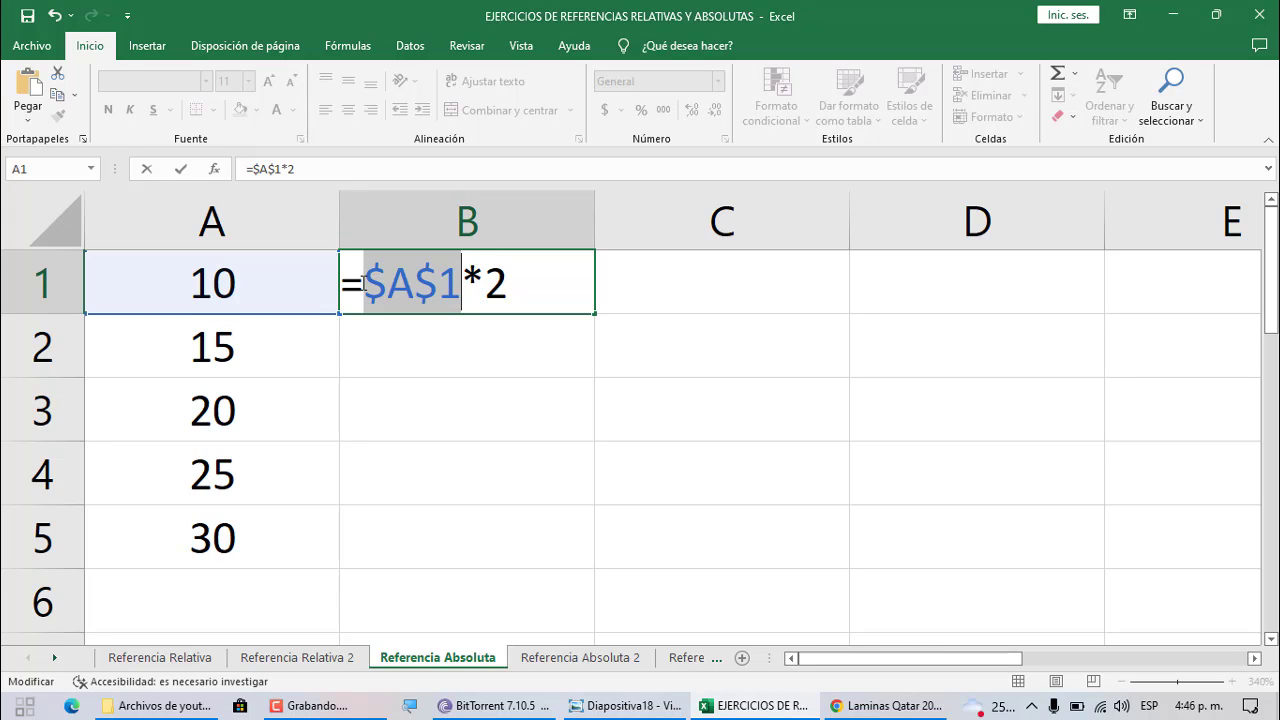
key("Return")
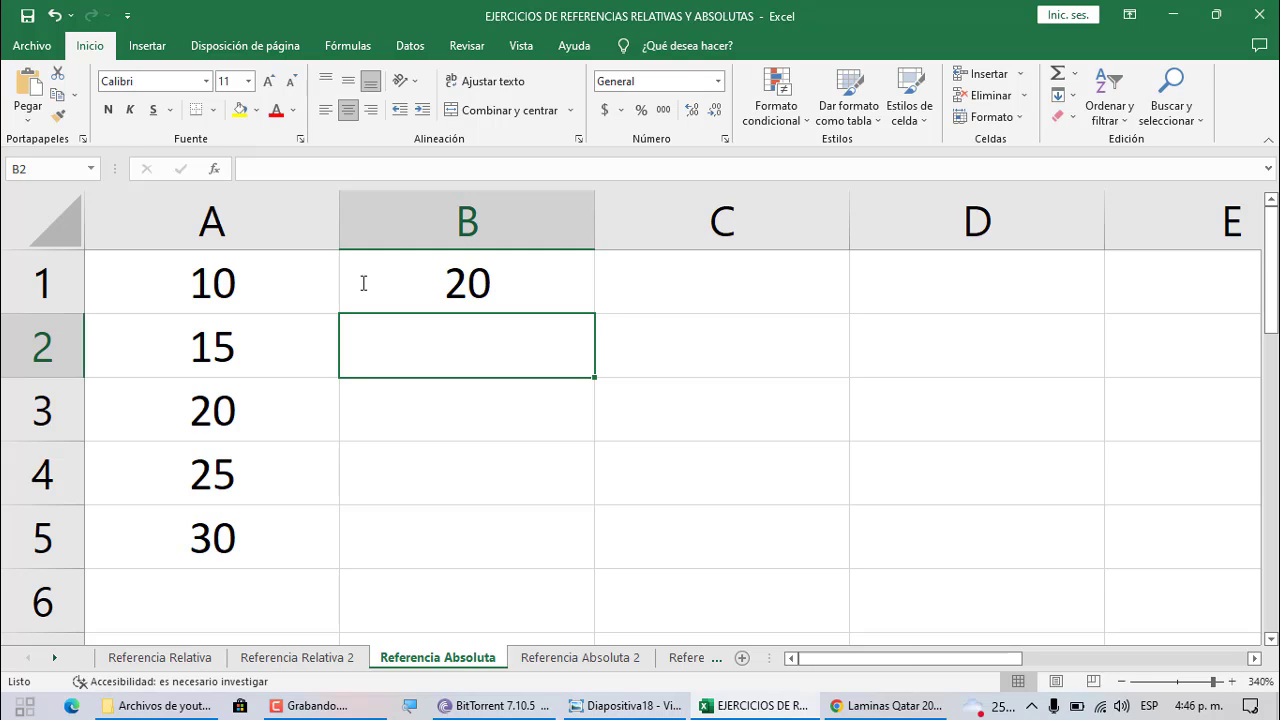
Fill the formula from B1 down into B2 and check the copy's absolute reference in edit mode.
left_click(363, 284)
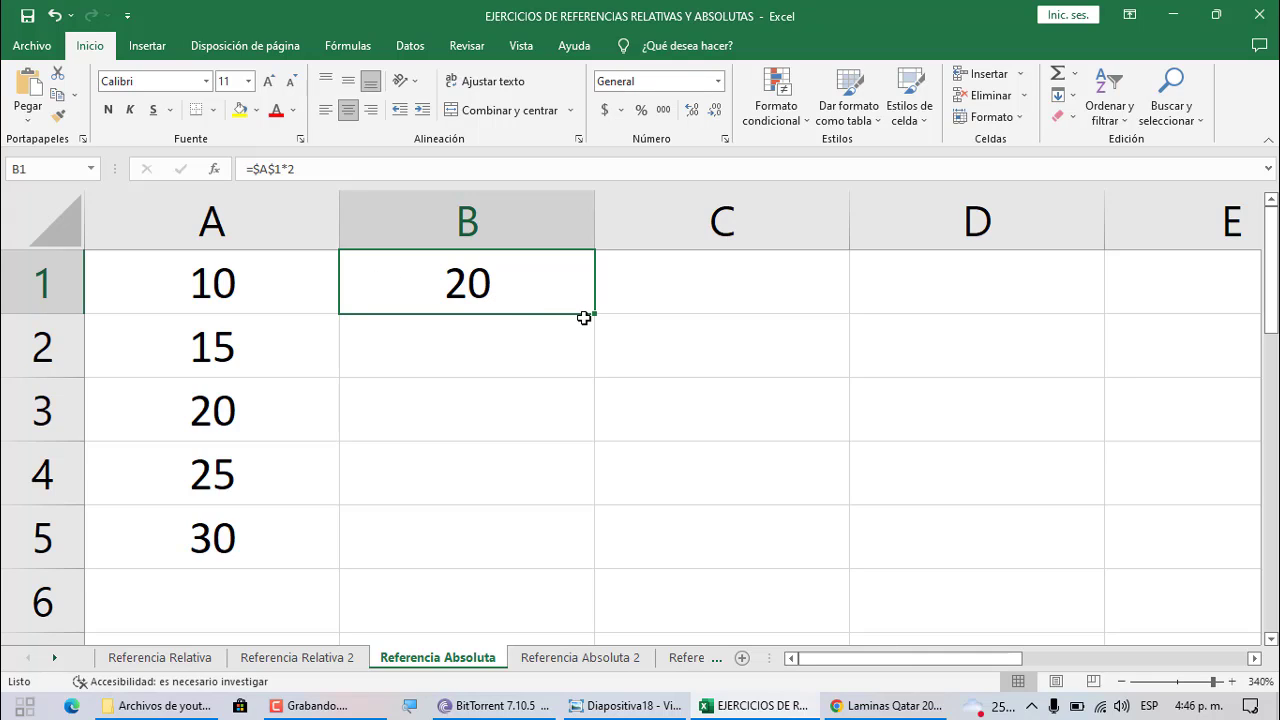
left_click_drag(593, 315, 590, 361)
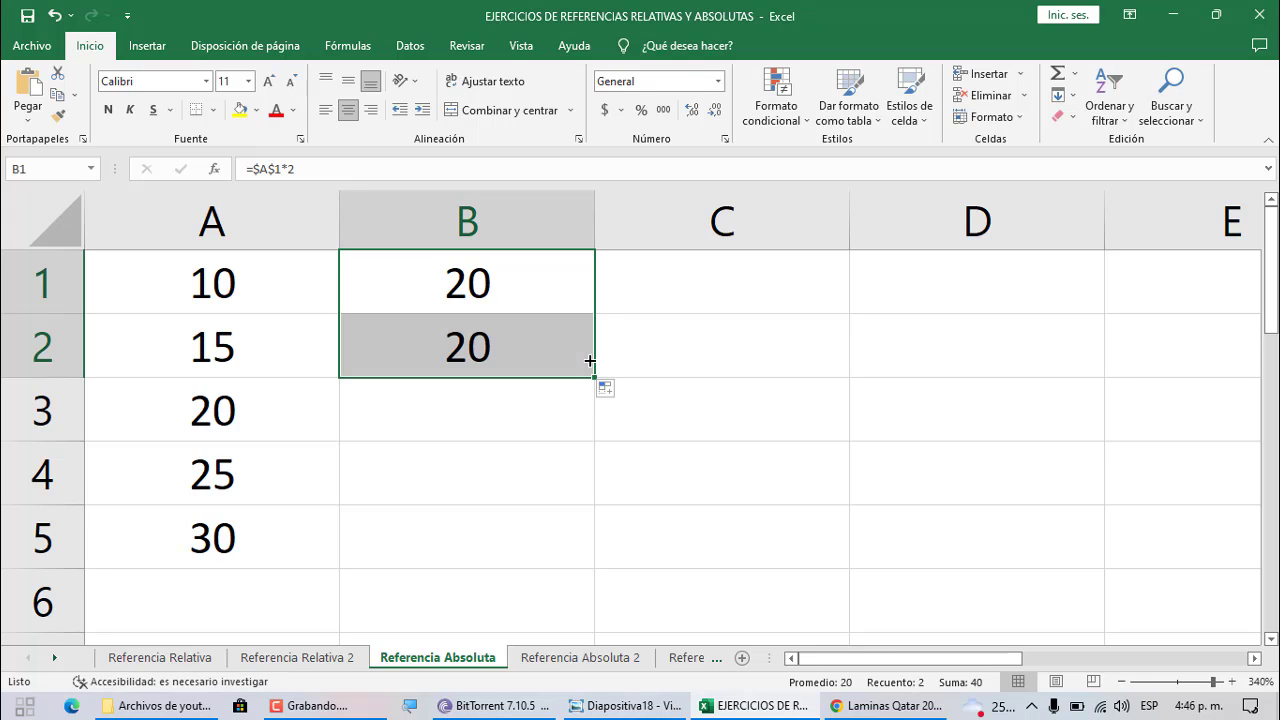
left_click(540, 355)
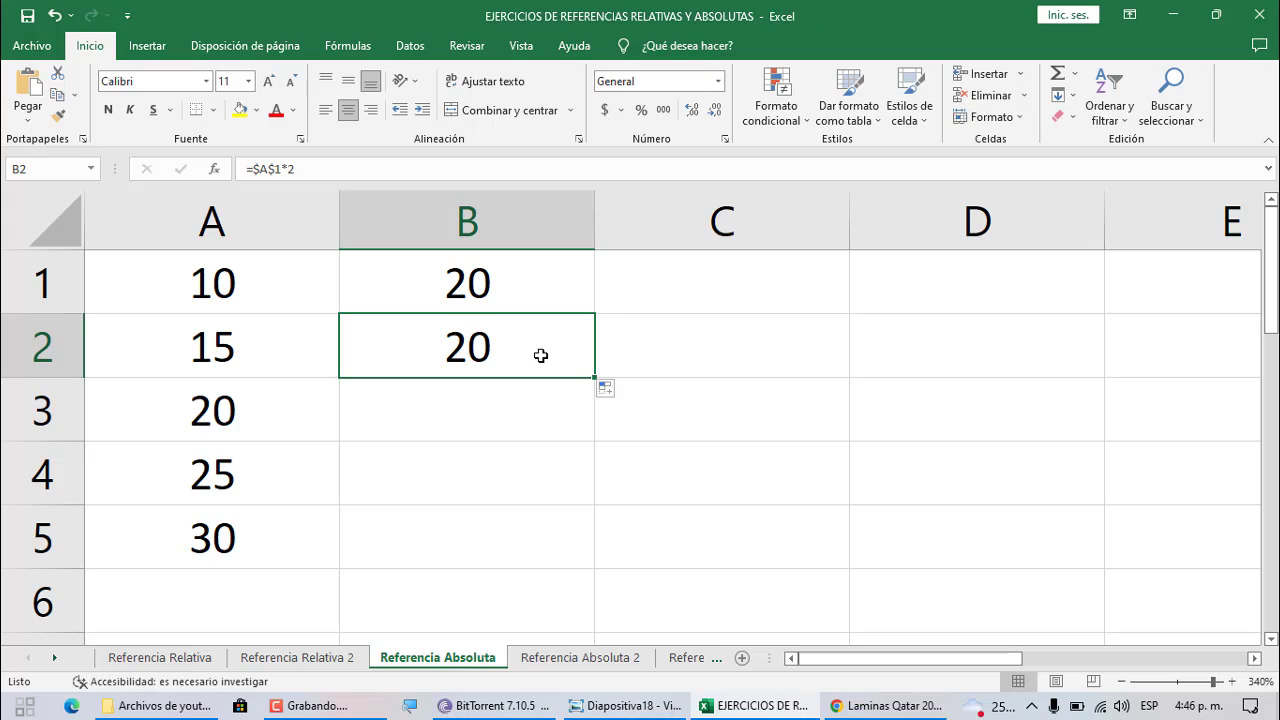
key("F2")
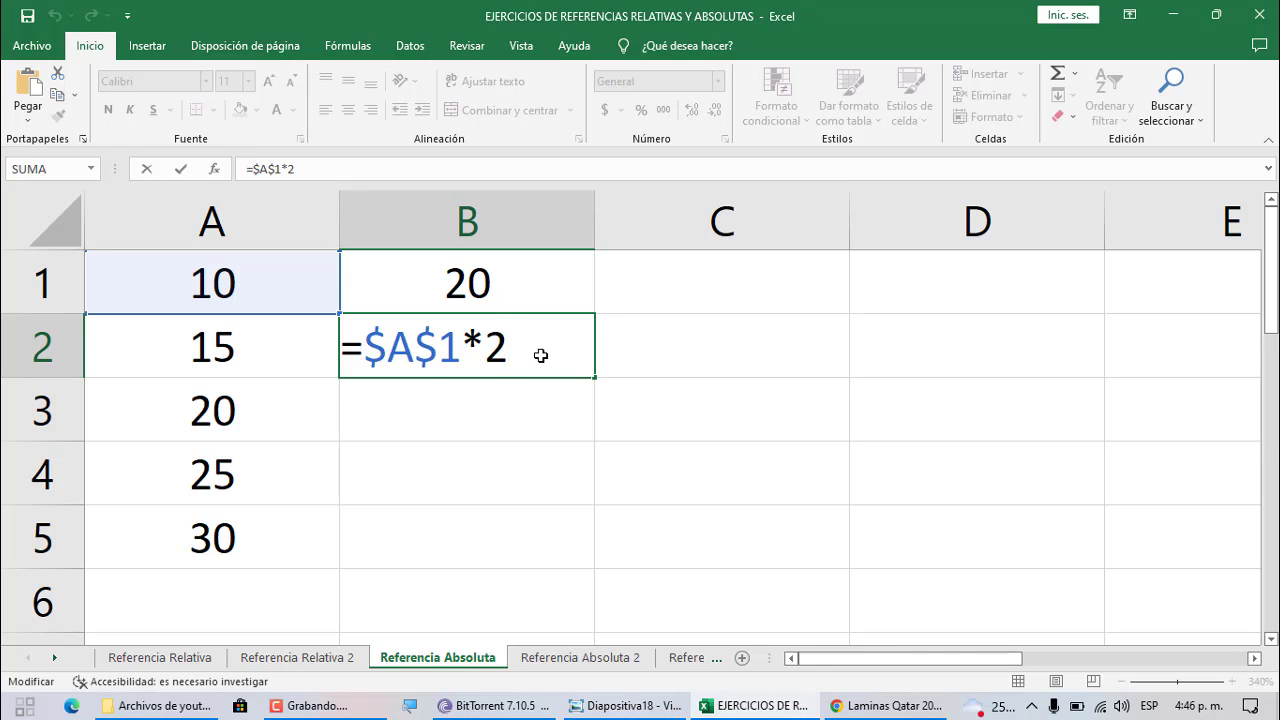
key("Return")
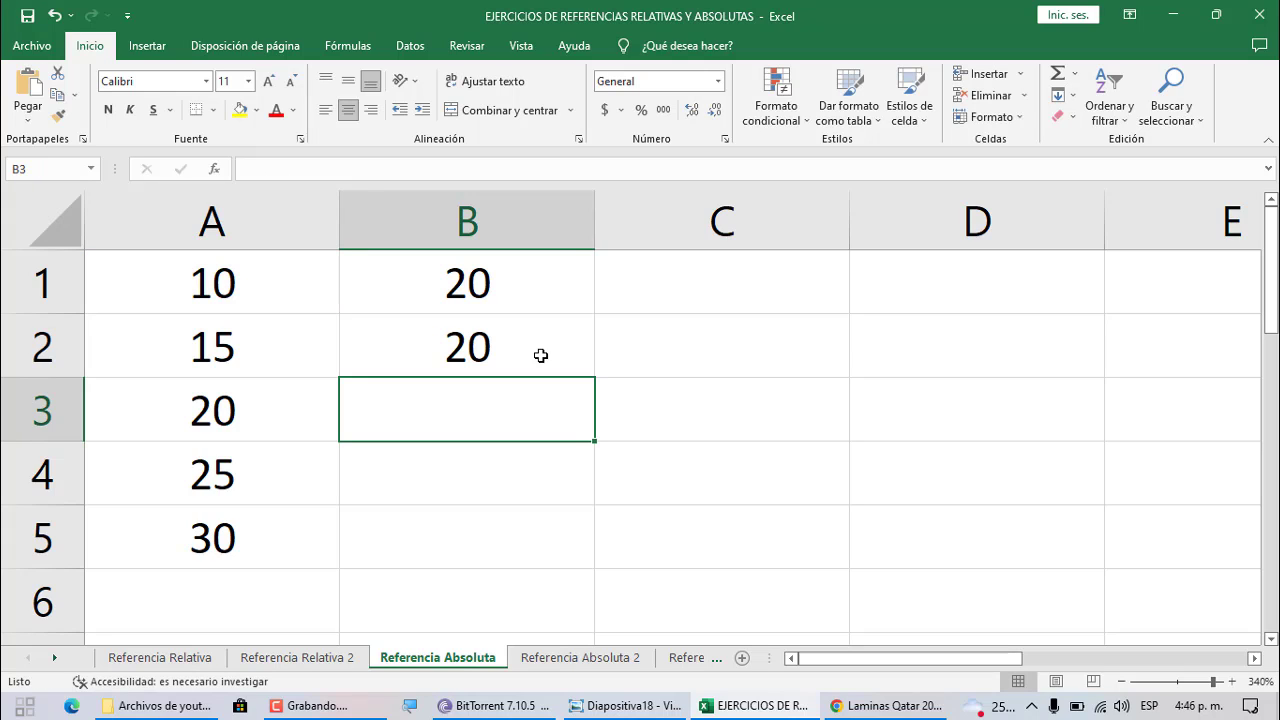
Fill the formula from B1 across into C1 and check the copy's absolute reference in edit mode.
left_click(510, 291)
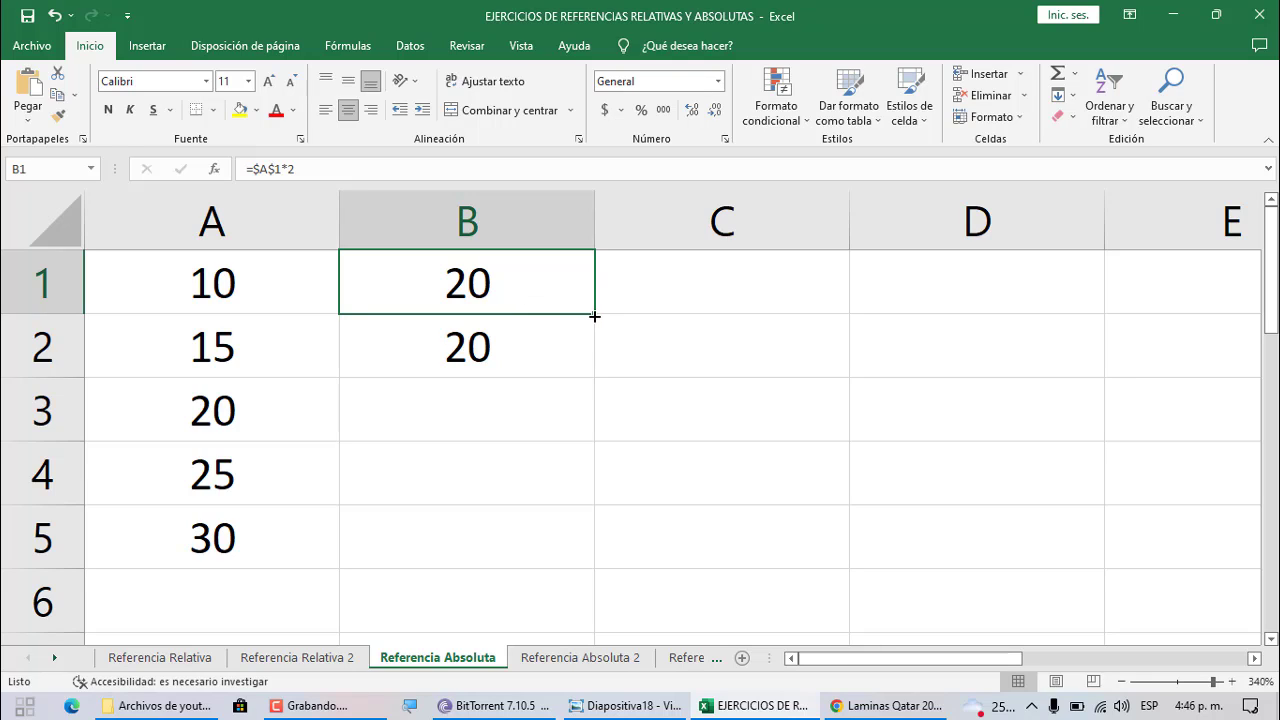
left_click_drag(594, 316, 779, 337)
left_click(757, 294)
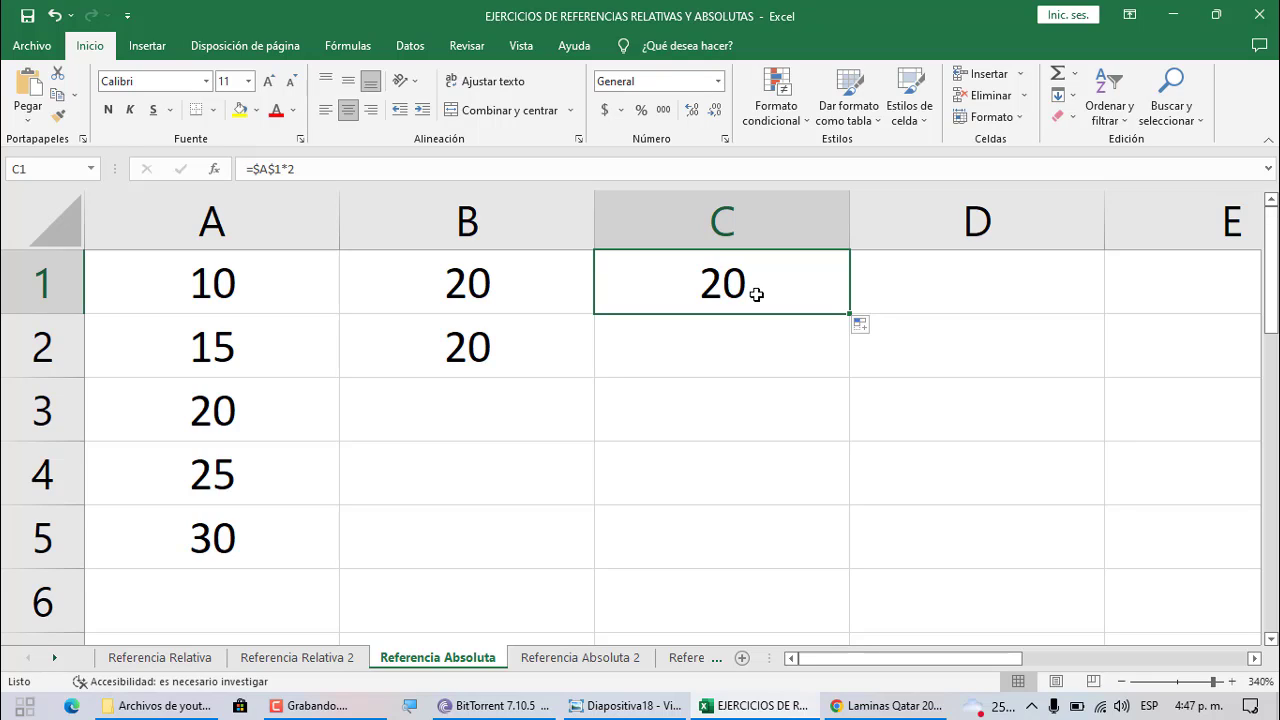
key("F2")
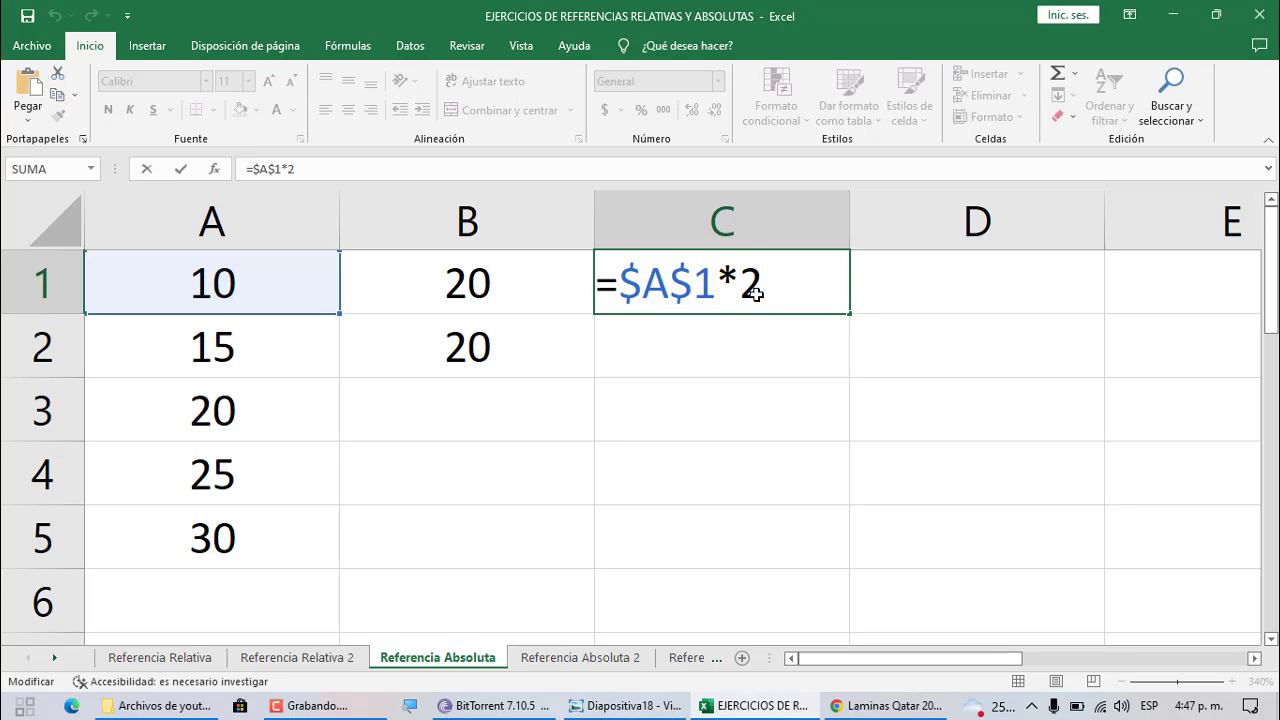
key("Return")
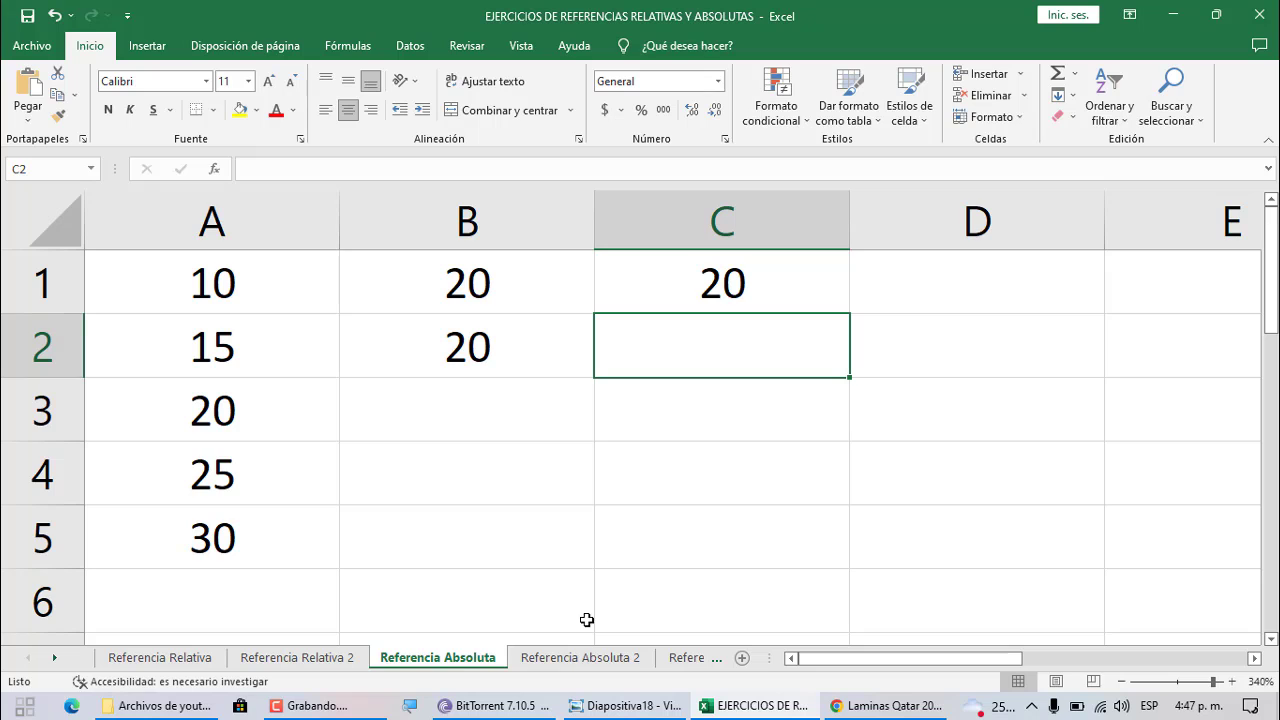
On the Referencia Absoluta 2 sheet, enter the formula =A2*E2 in B2 to calculate the first sale's commission.
left_click(590, 657)
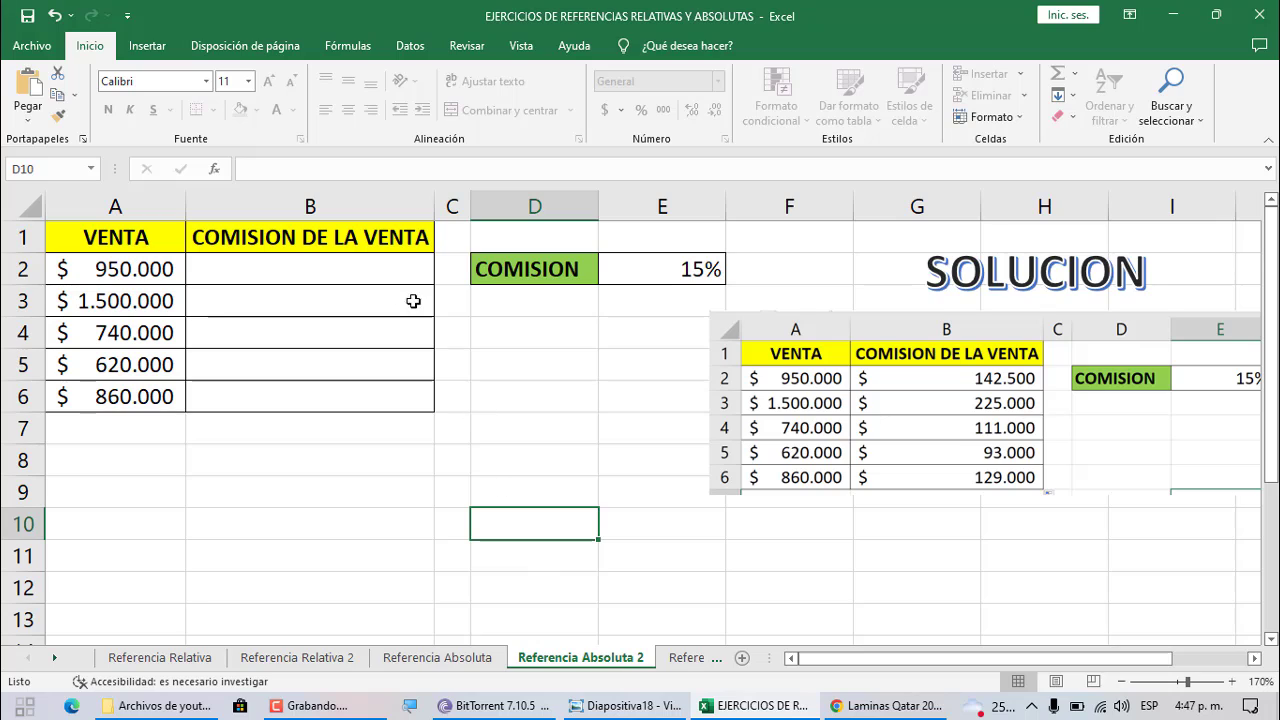
left_click(388, 276)
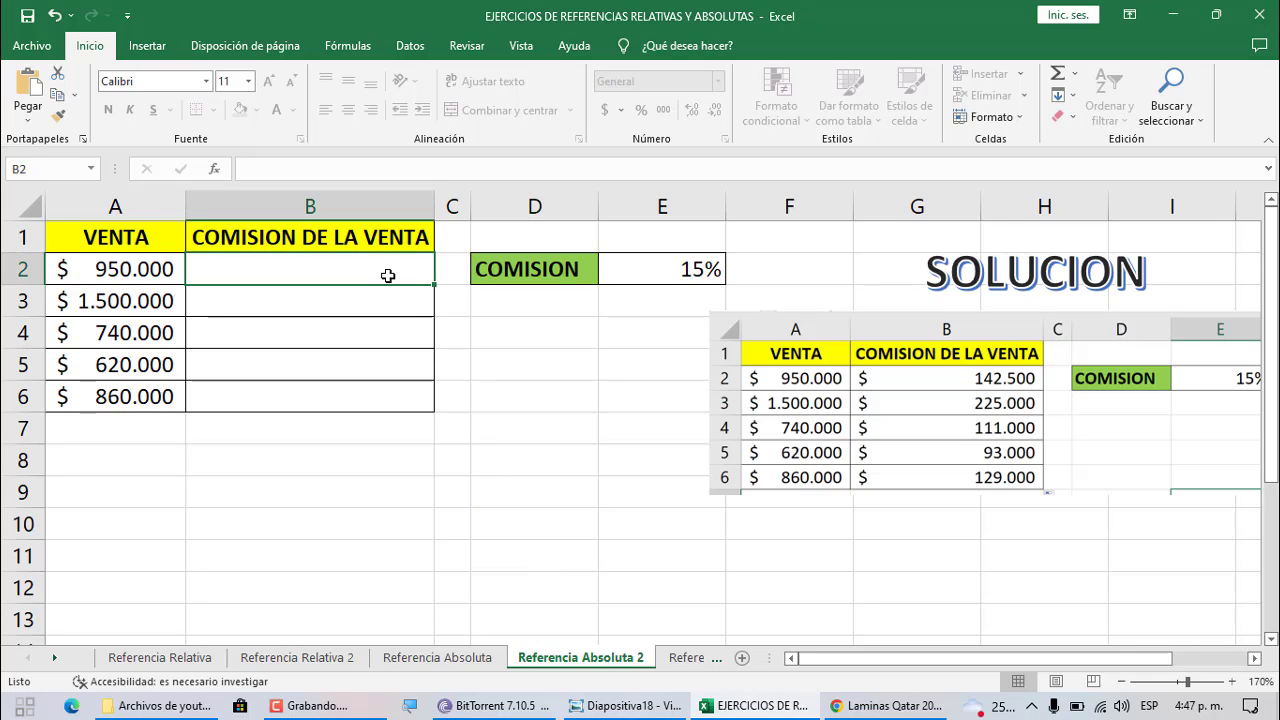
type("=")
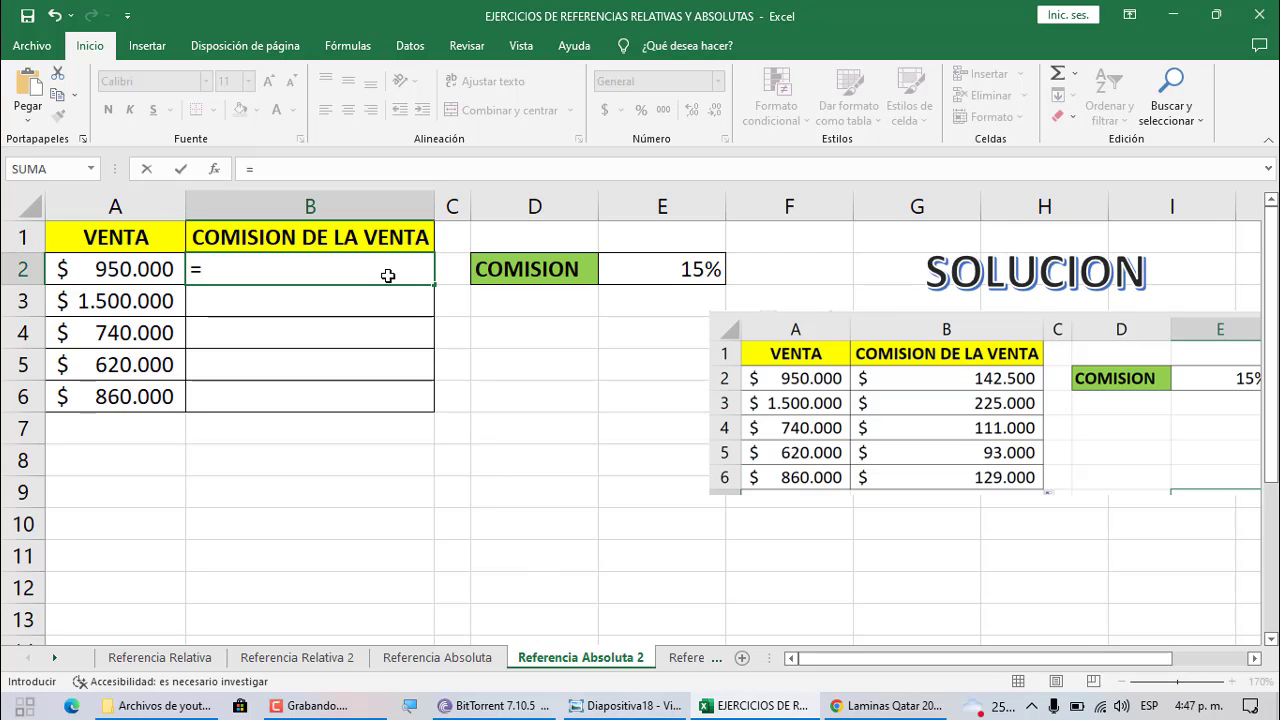
left_click(160, 270)
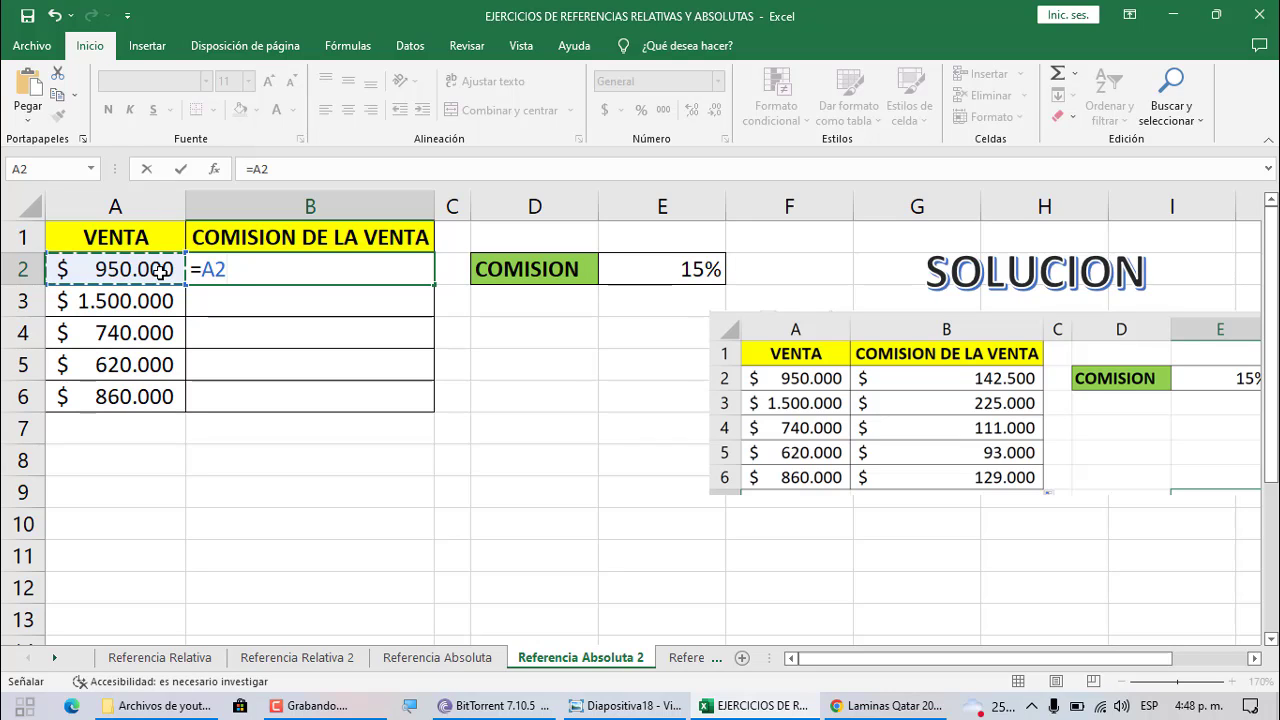
key("F2")
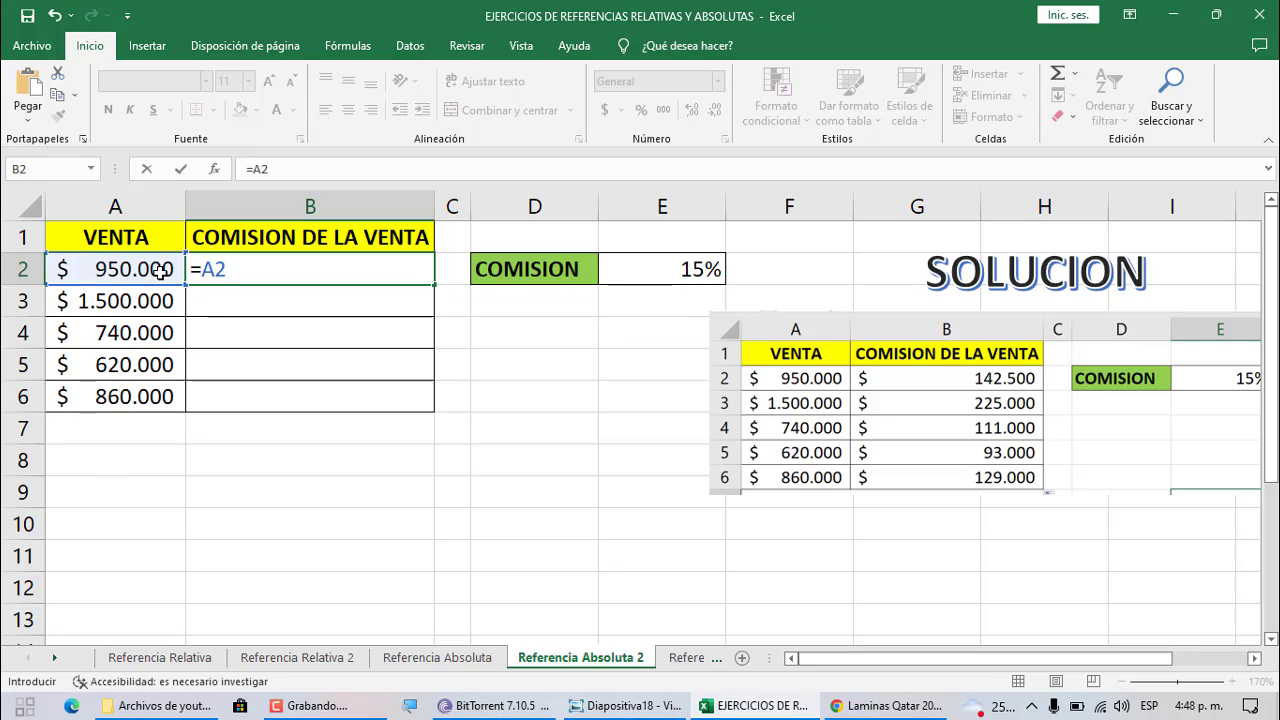
type("*")
left_click(646, 271)
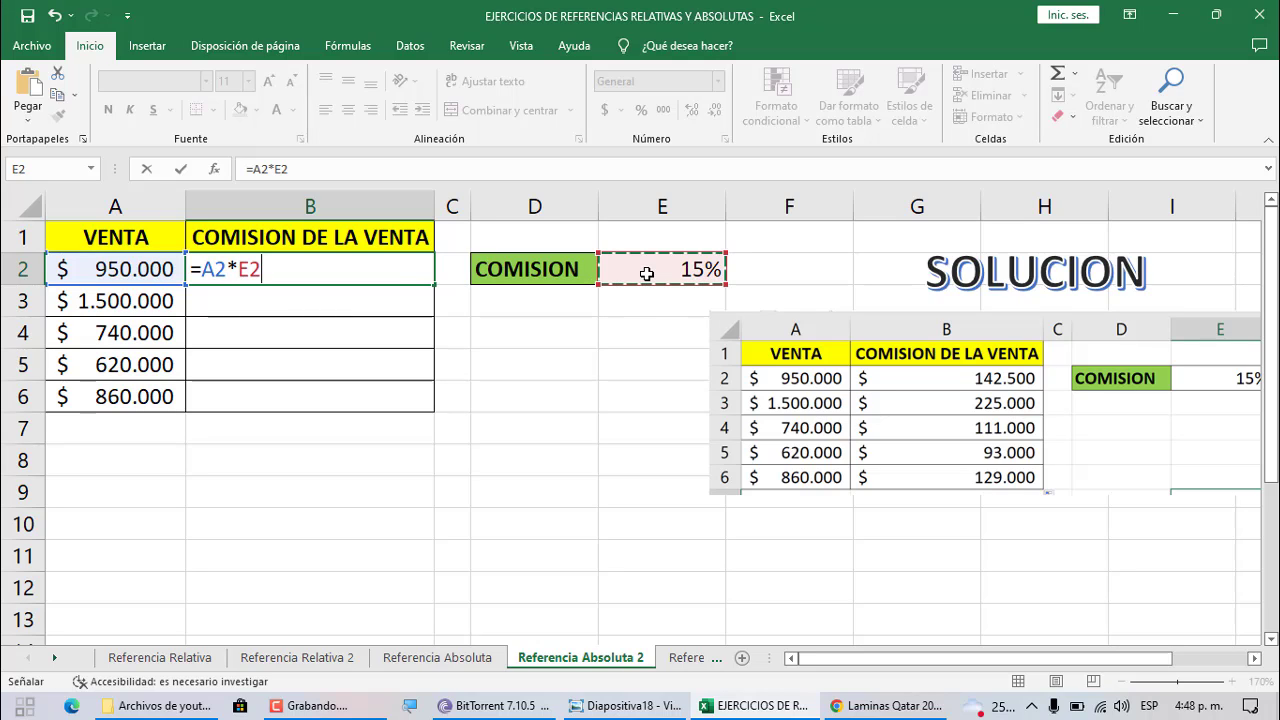
key("Return")
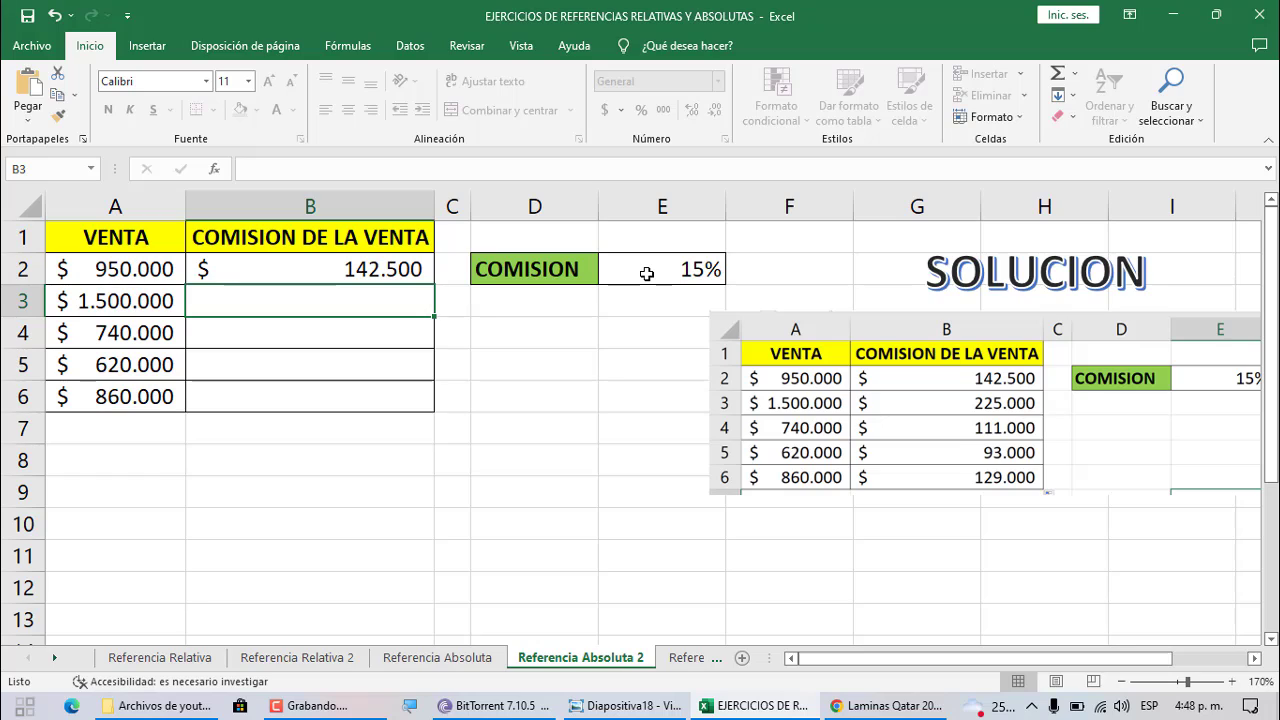
Fill the commission formula from B2 down into B3 and check the copy's relative references in edit mode.
left_click(413, 270)
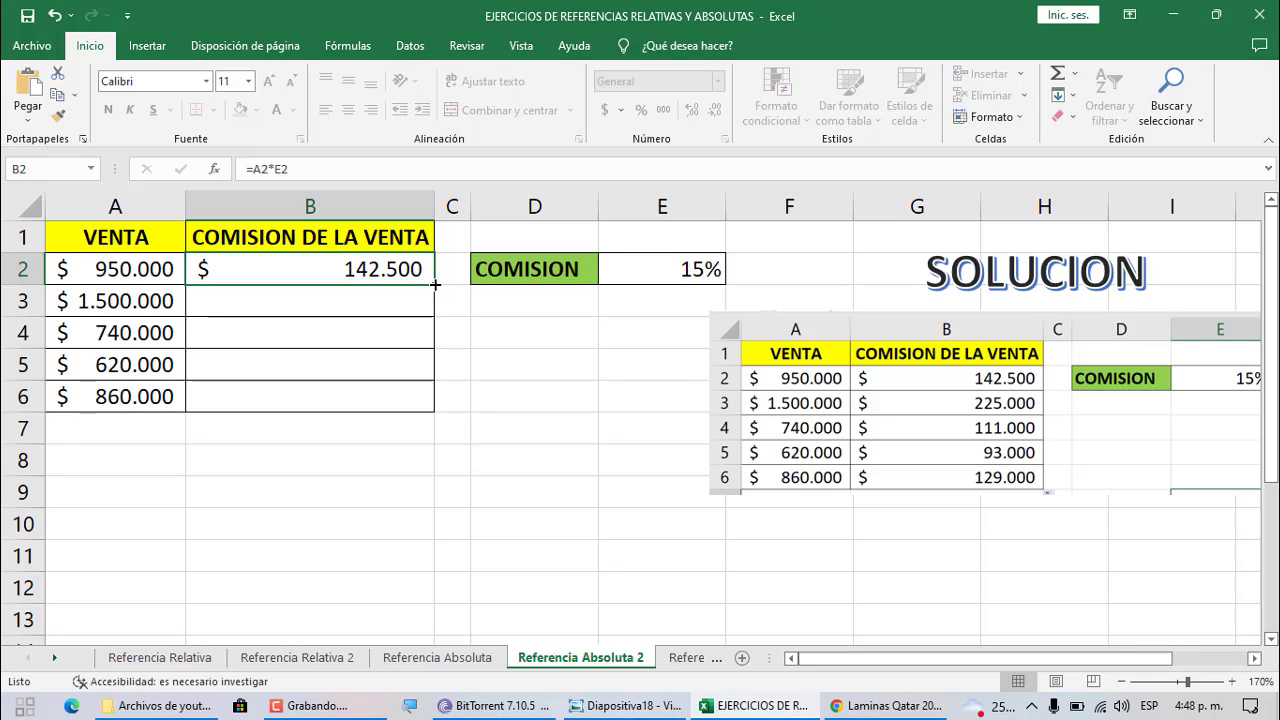
left_click_drag(435, 285, 410, 310)
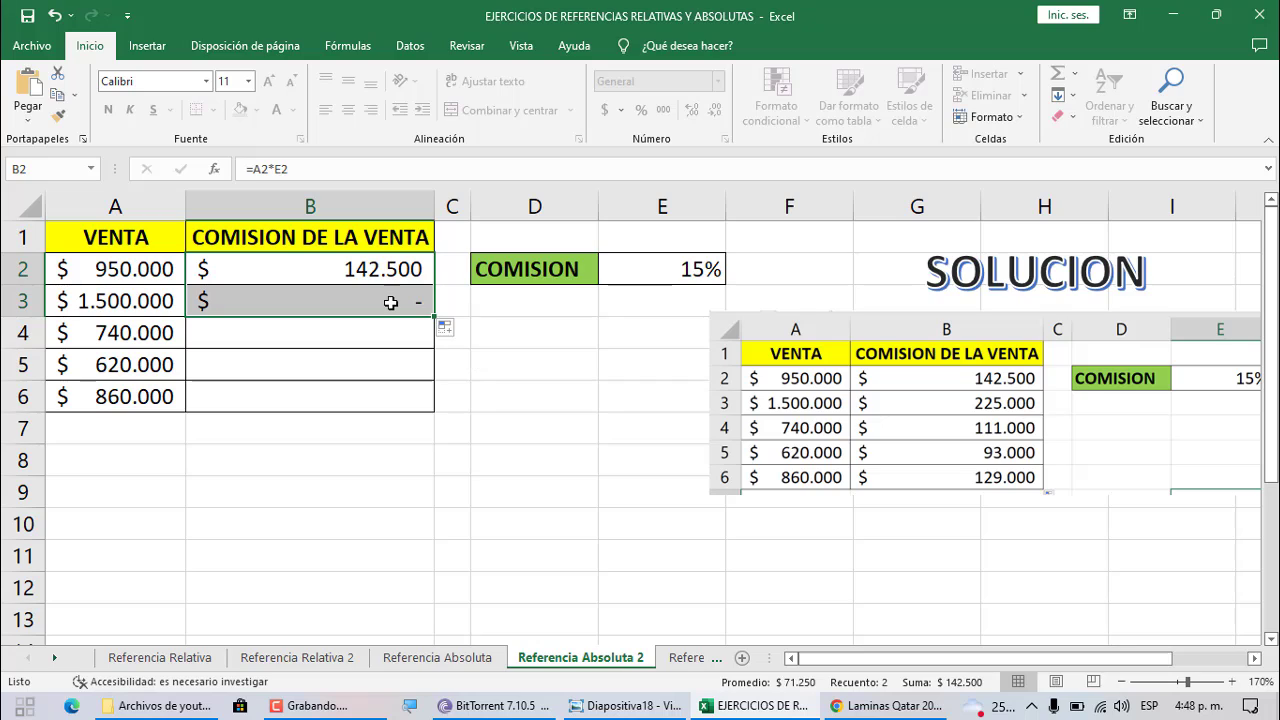
left_click(391, 302)
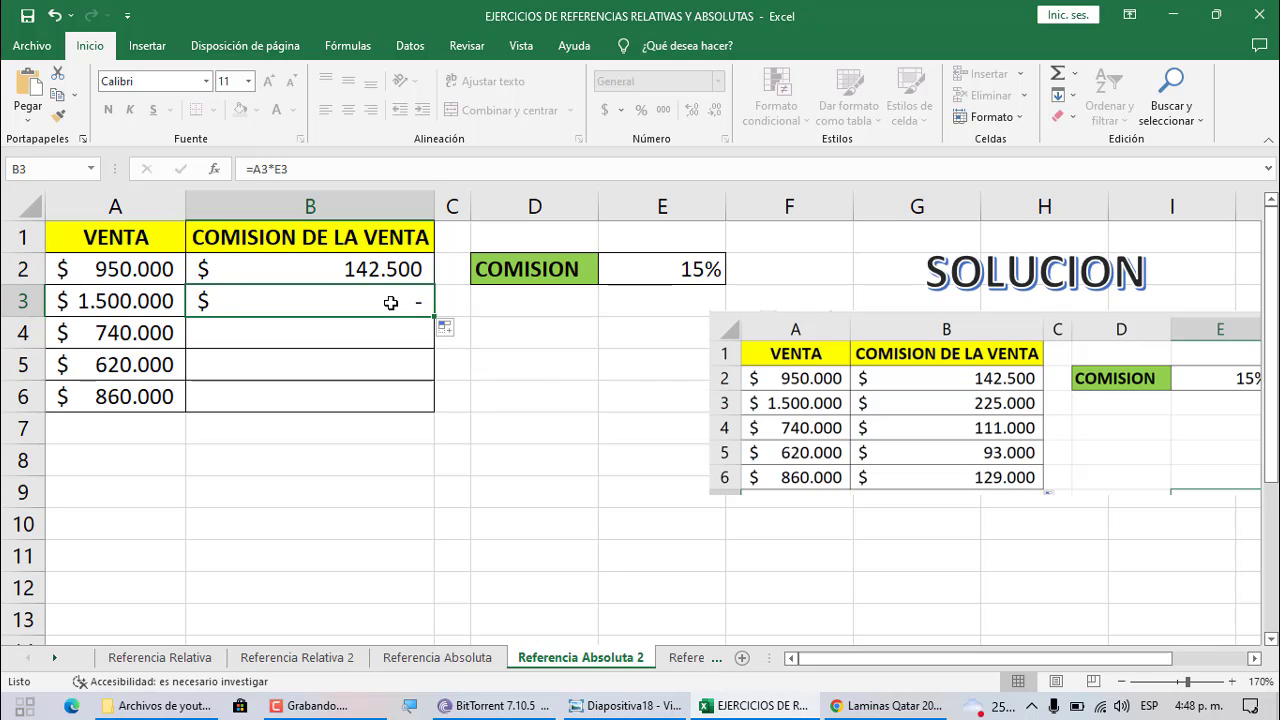
key("F2")
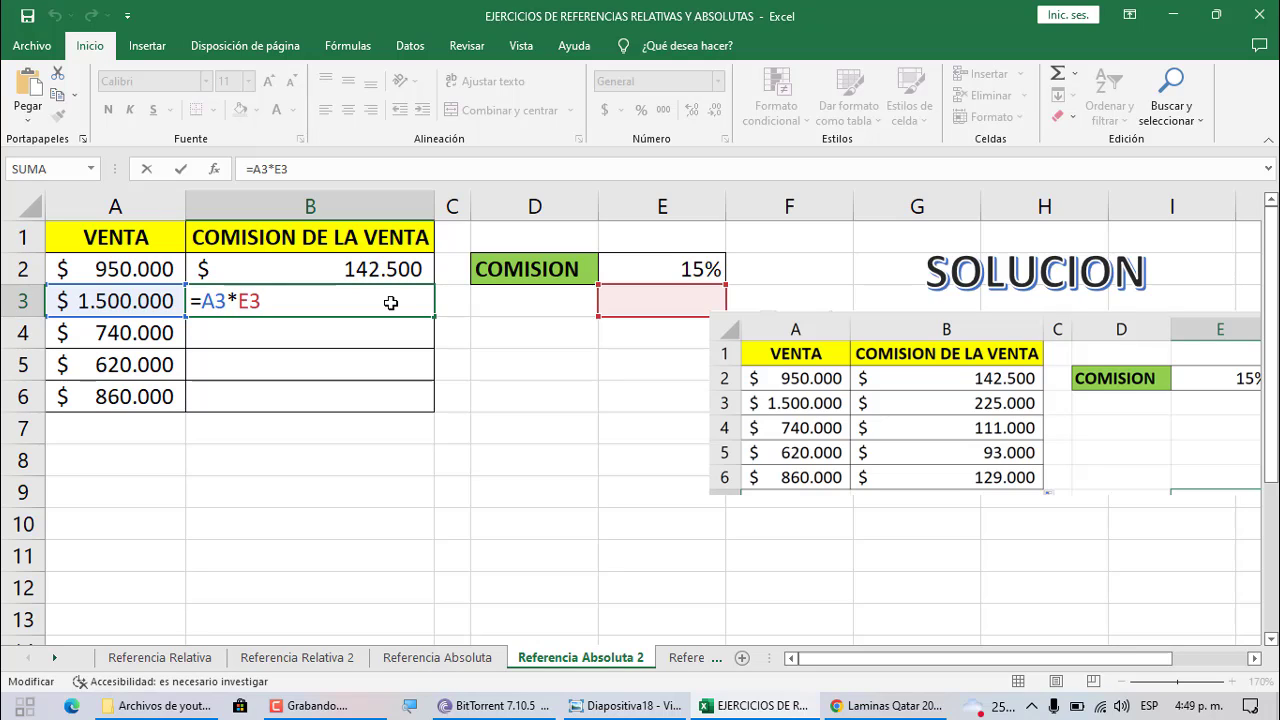
Delete the copied formula from B3, leaving the cell empty.
key("BackSpace")
key("BackSpace")
key("BackSpace")
key("BackSpace")
key("BackSpace")
key("BackSpace")
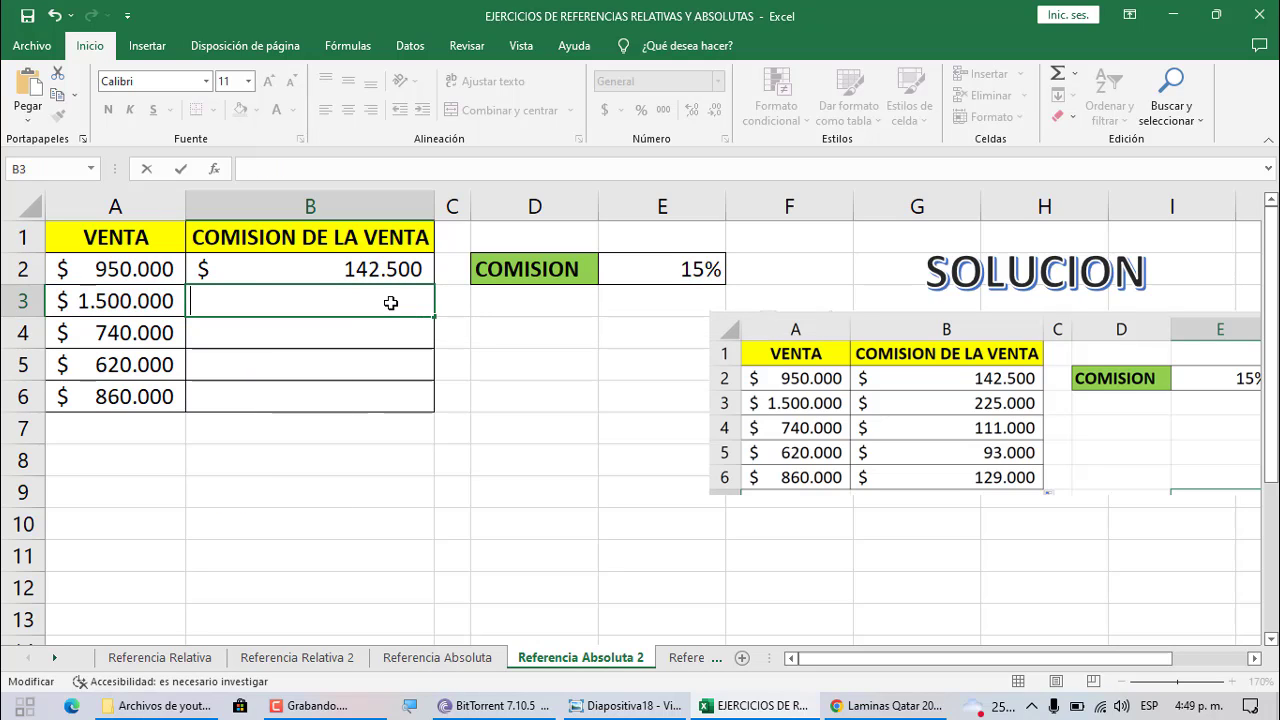
key("Return")
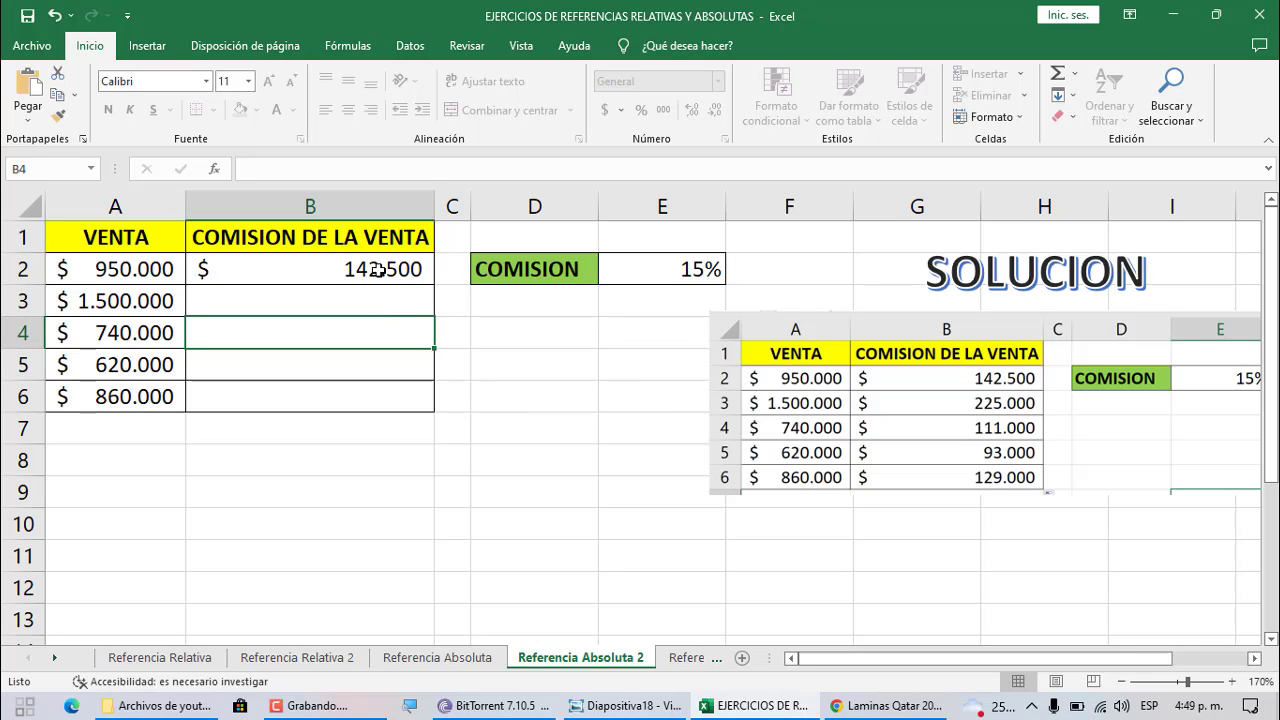
Make the commission rate reference in B2 absolute so the formula reads =A2*$E$2.
left_click(378, 271)
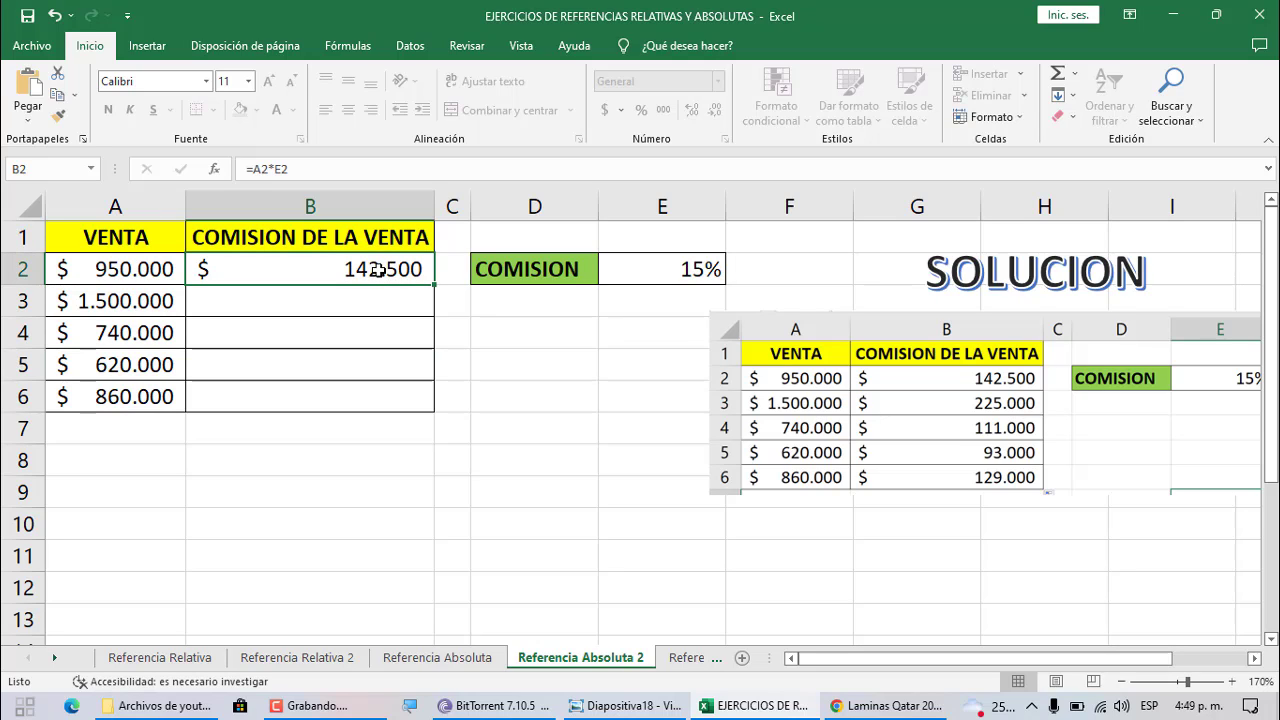
double_click(378, 270)
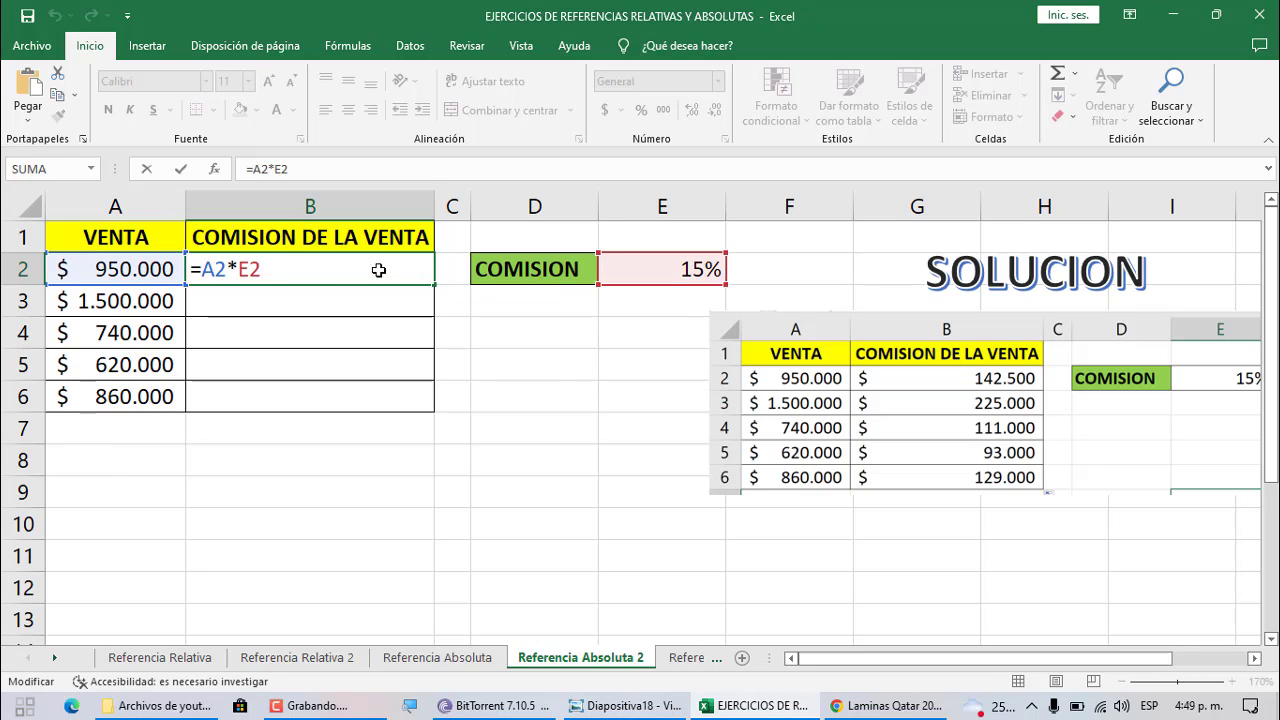
key("F2")
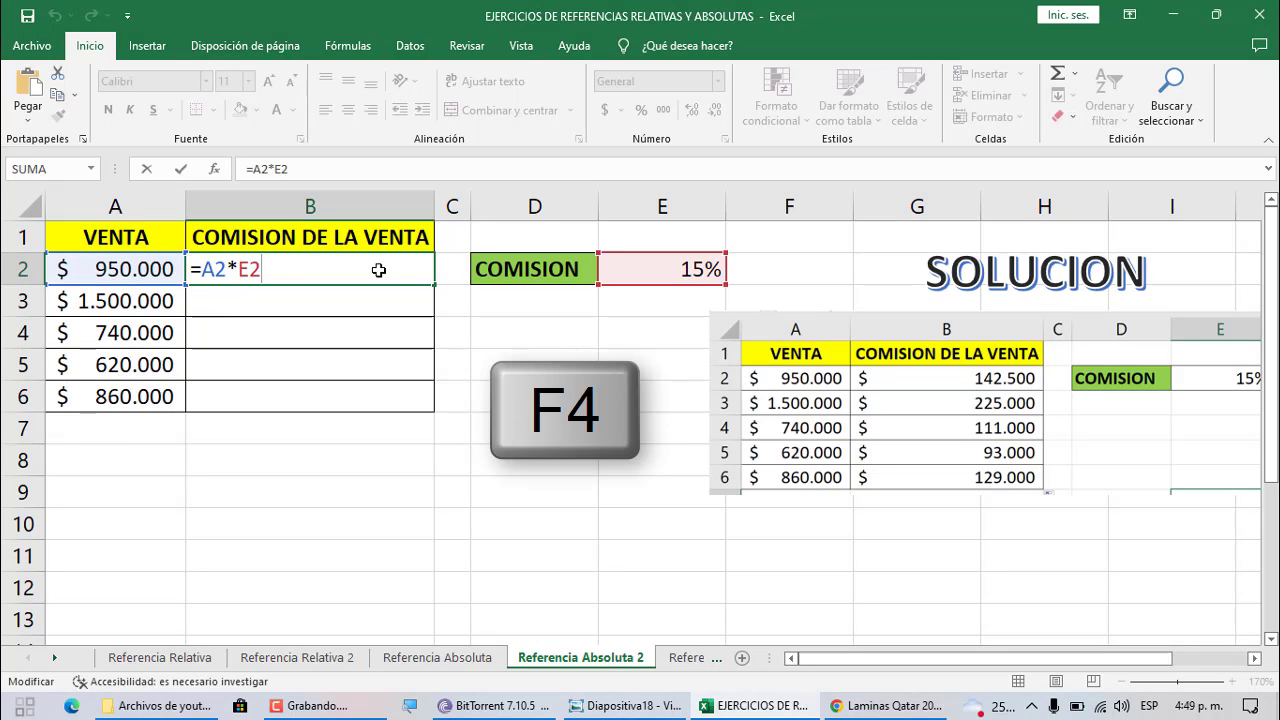
key("F4")
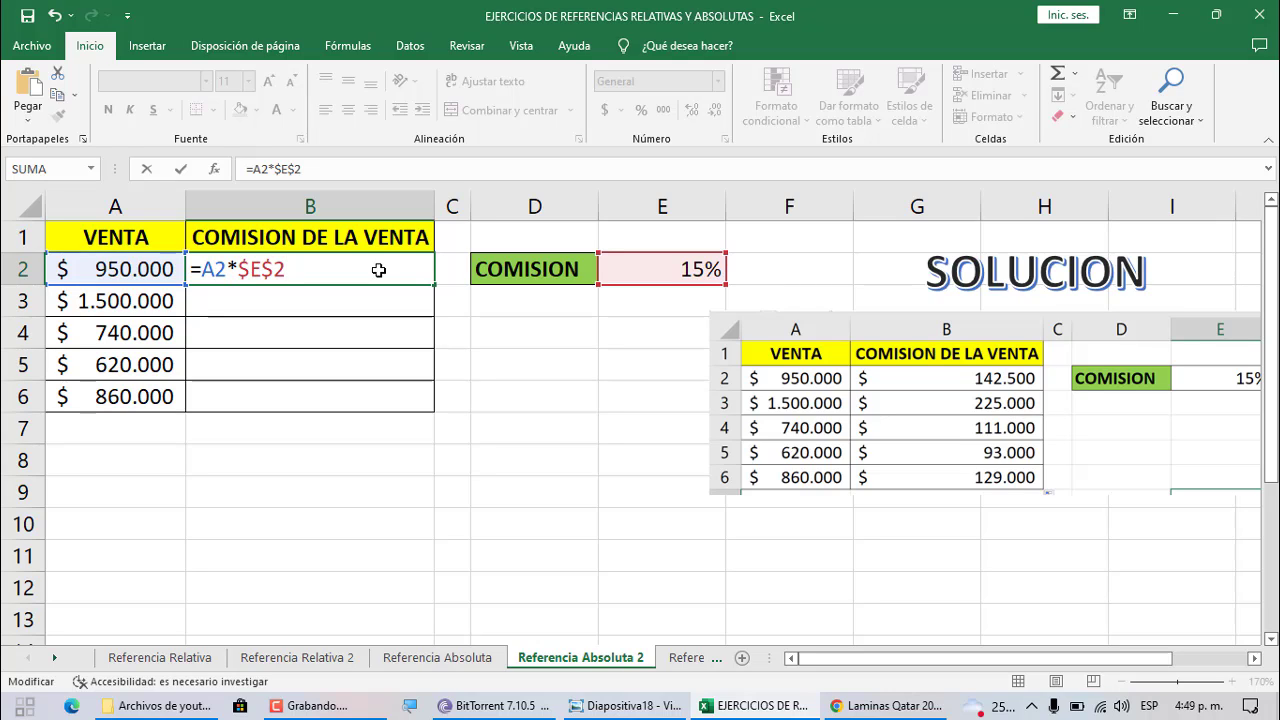
key("Return")
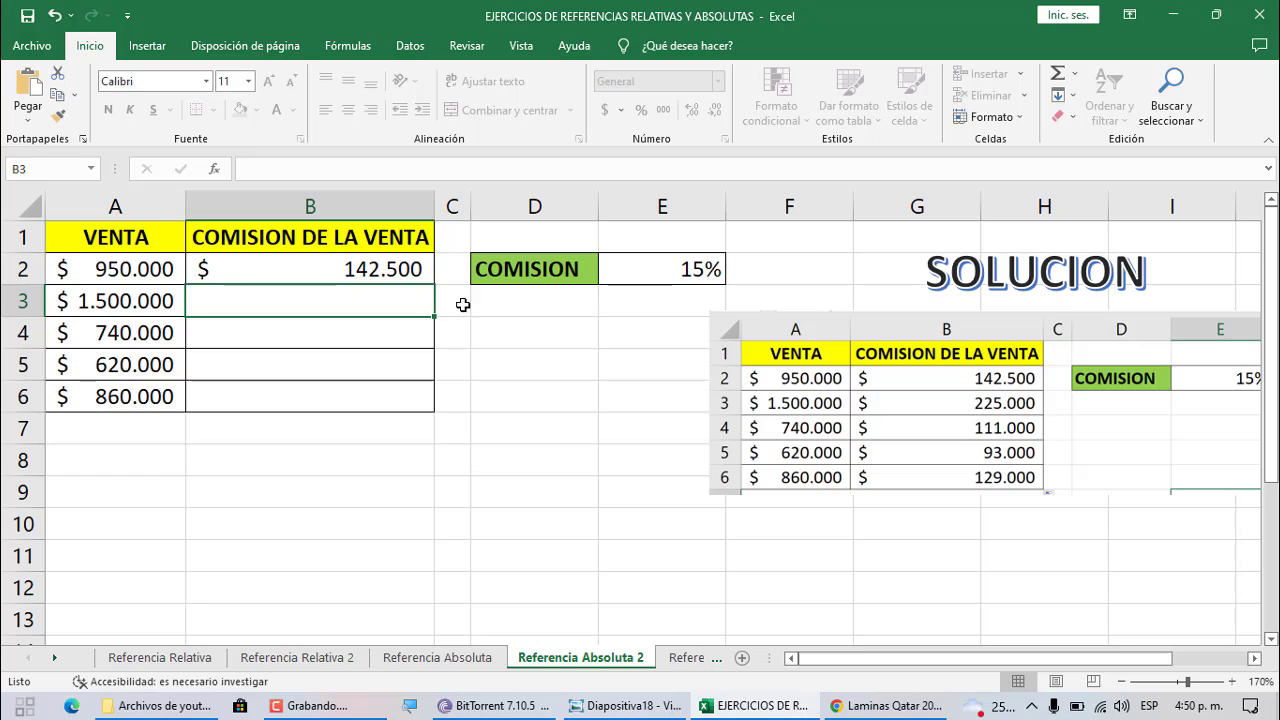
Fill the commission formula from B2 down through B6, checking the references of the copy in B3 along the way.
left_click(410, 270)
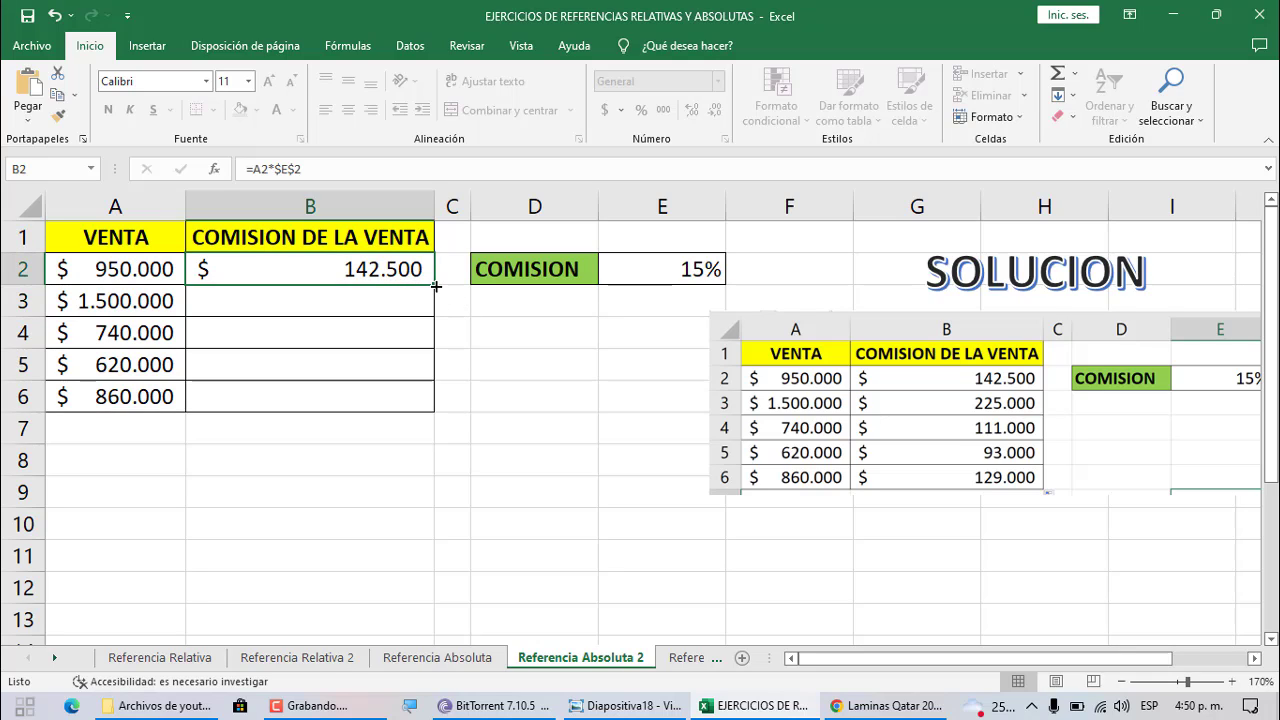
left_click_drag(436, 286, 436, 316)
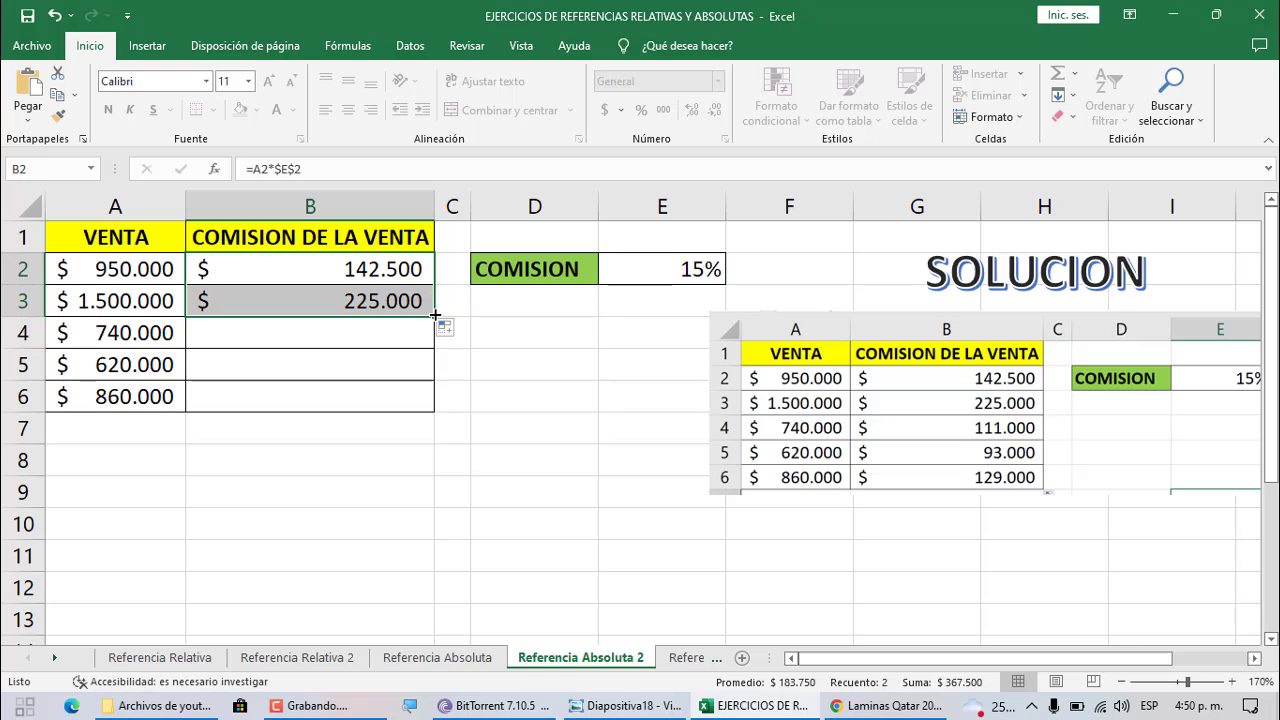
left_click(384, 308)
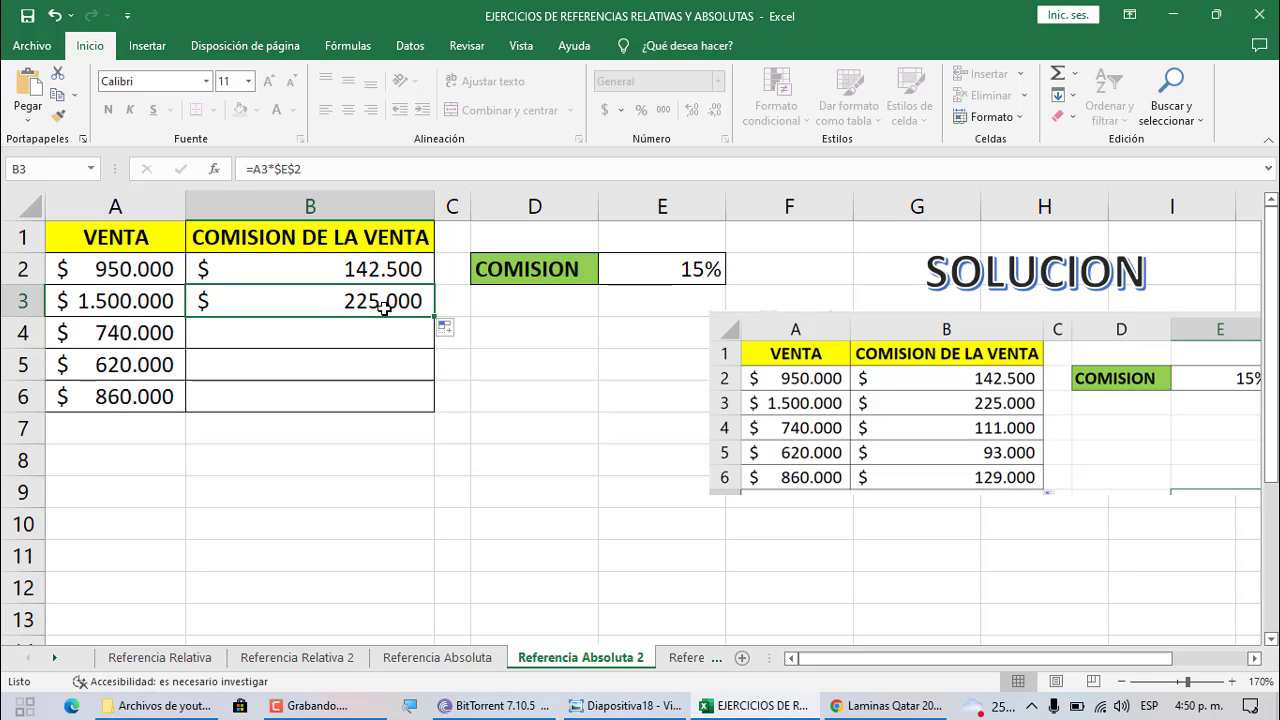
key("F2")
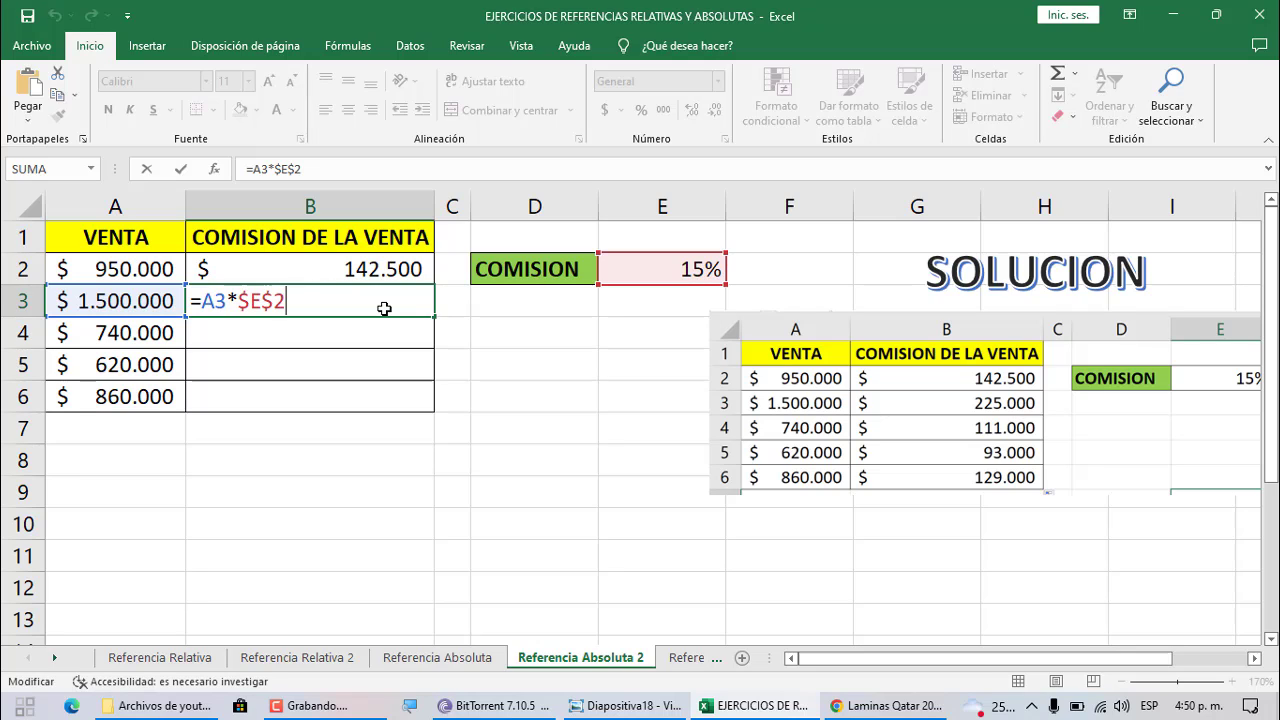
key("Return")
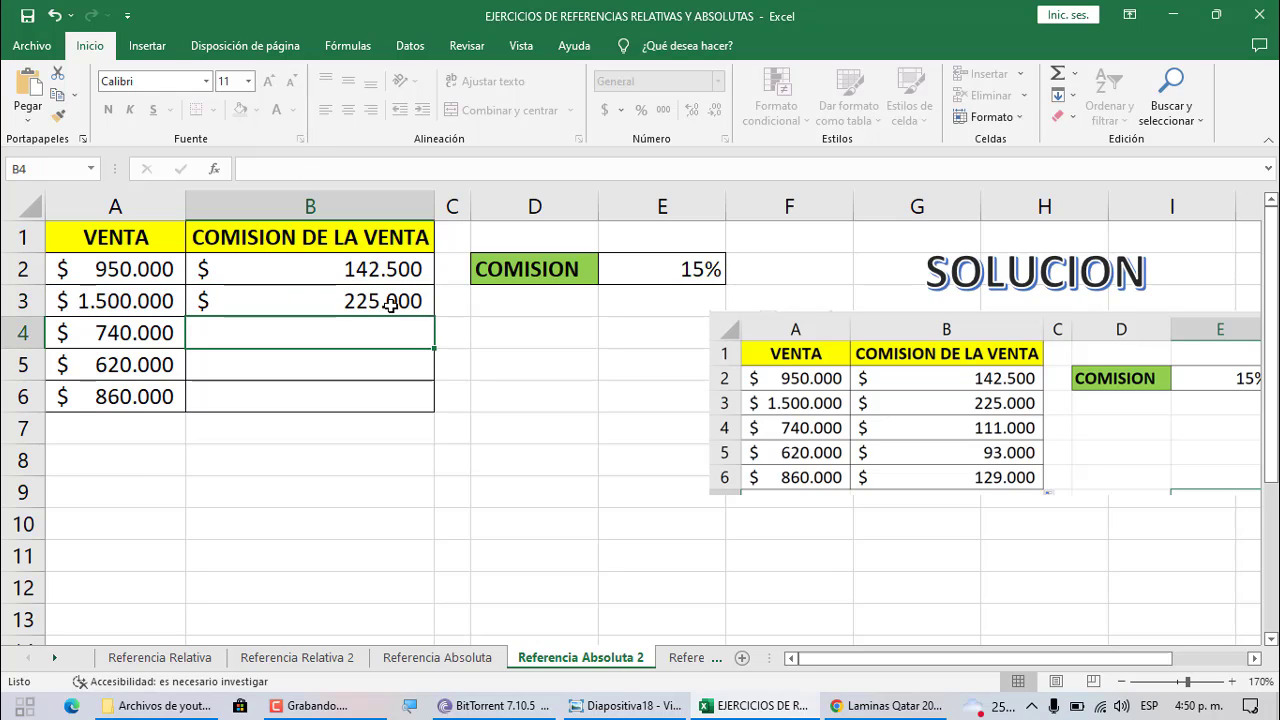
left_click(384, 306)
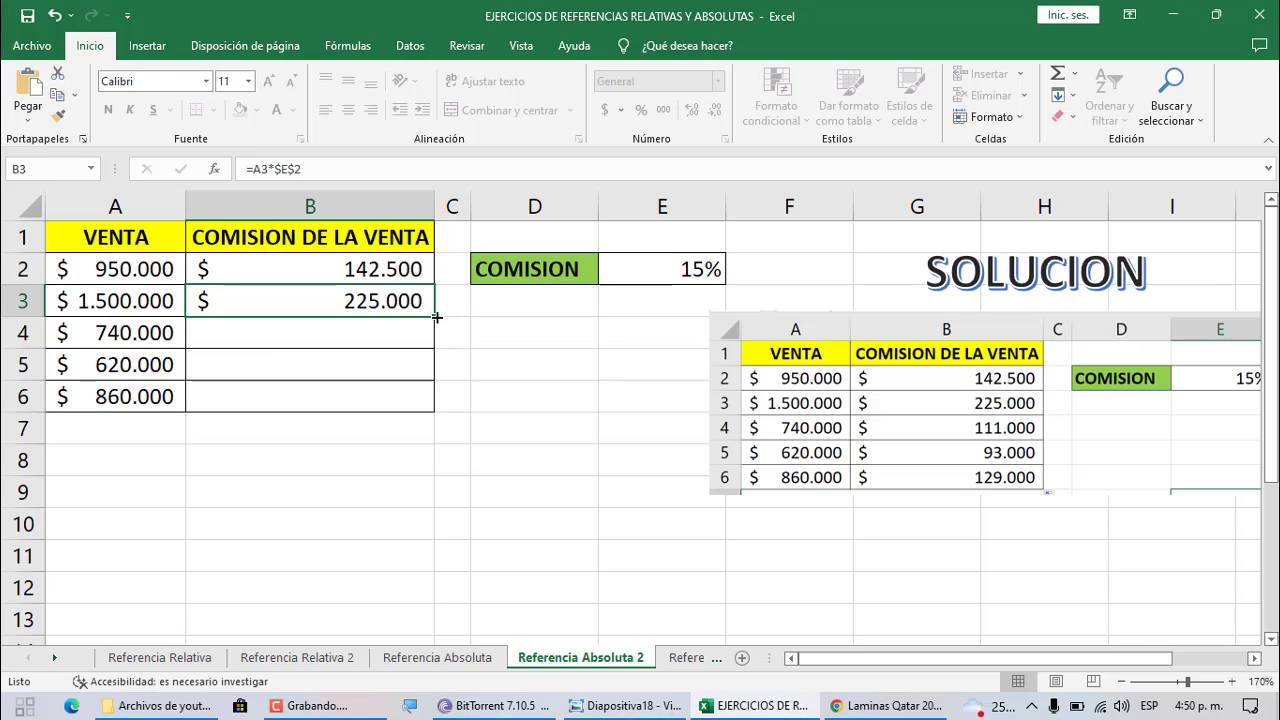
left_click_drag(440, 316, 440, 410)
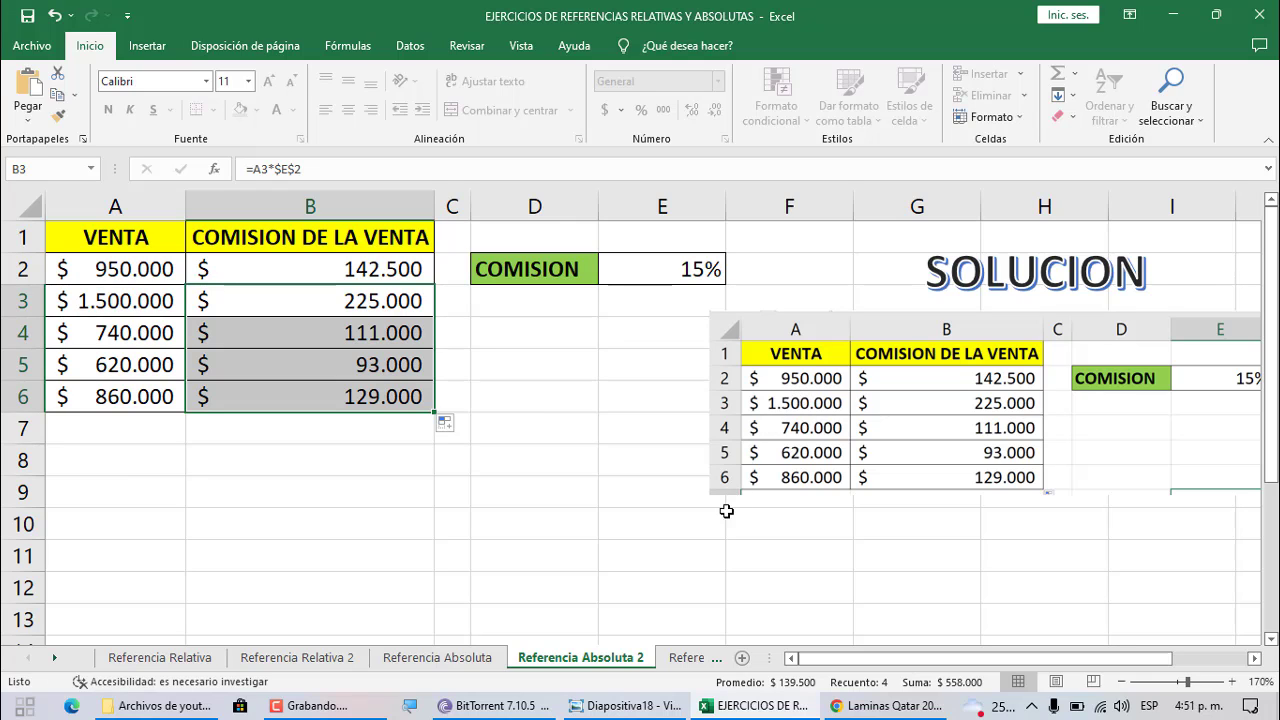
On the Referencia Absoluta 3 sheet, enter =$B$3 in C6 and fill it down to C15.
left_click(689, 657)
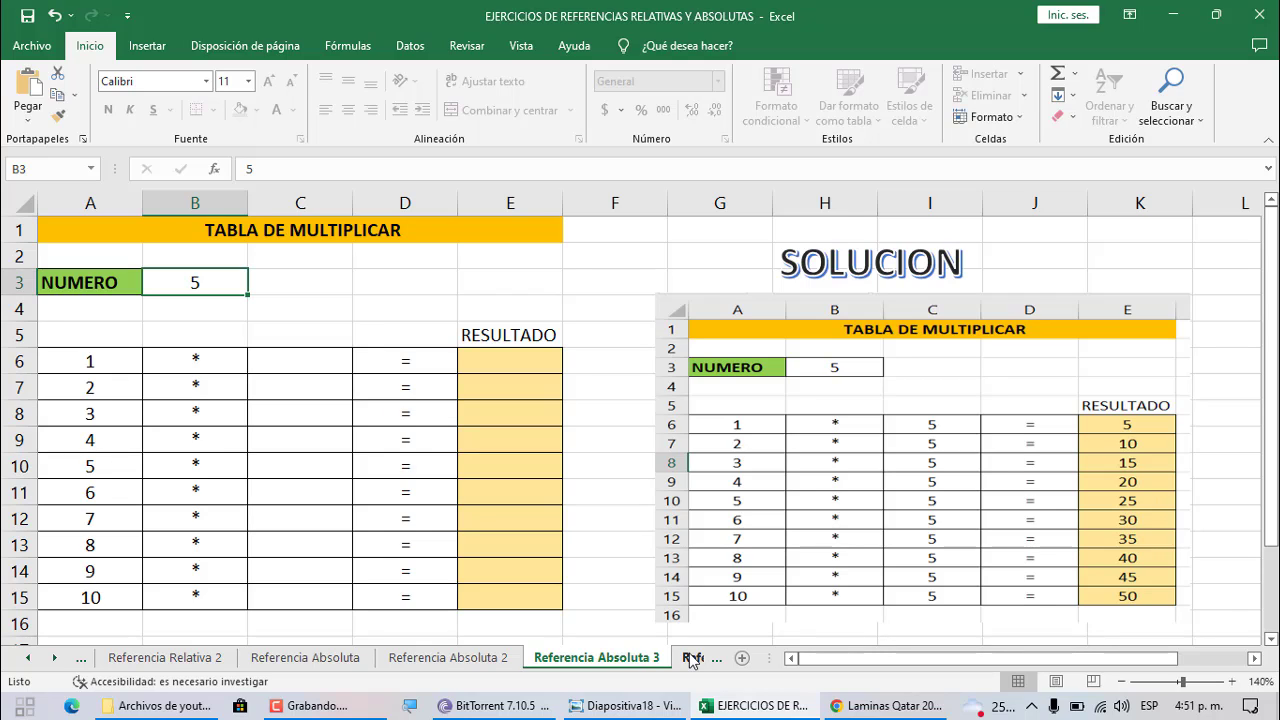
left_click(330, 361)
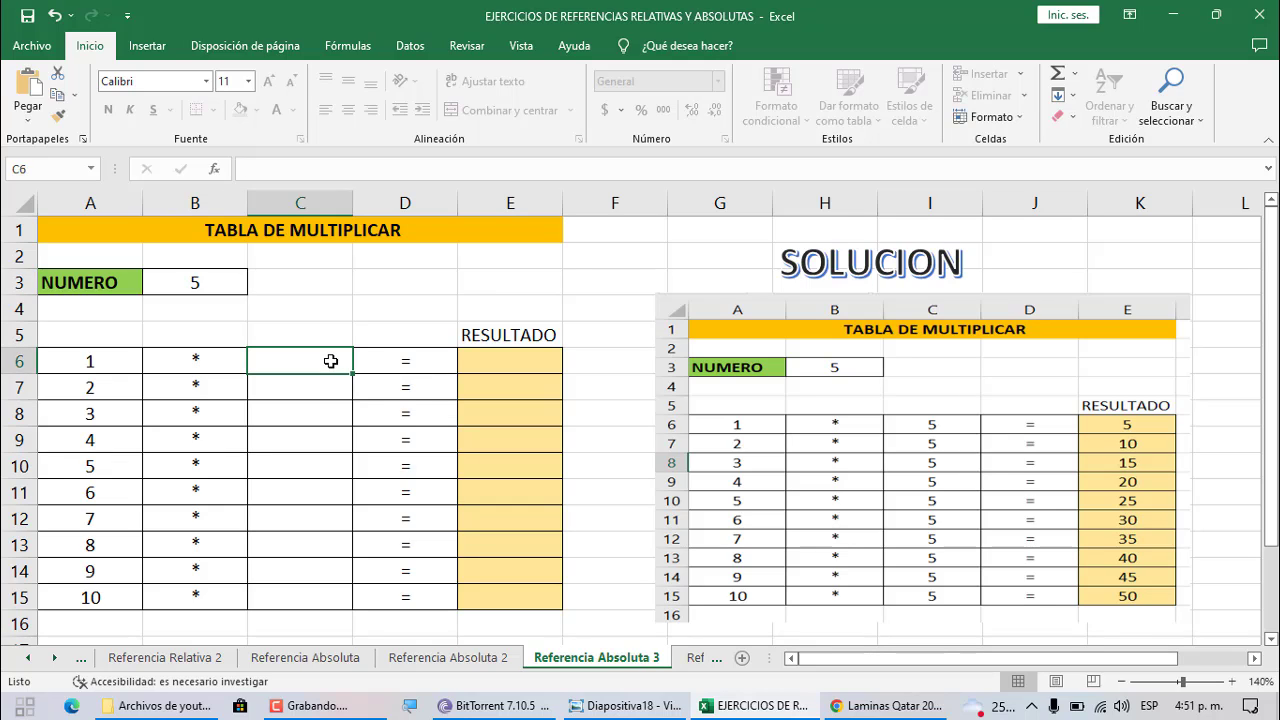
type("=")
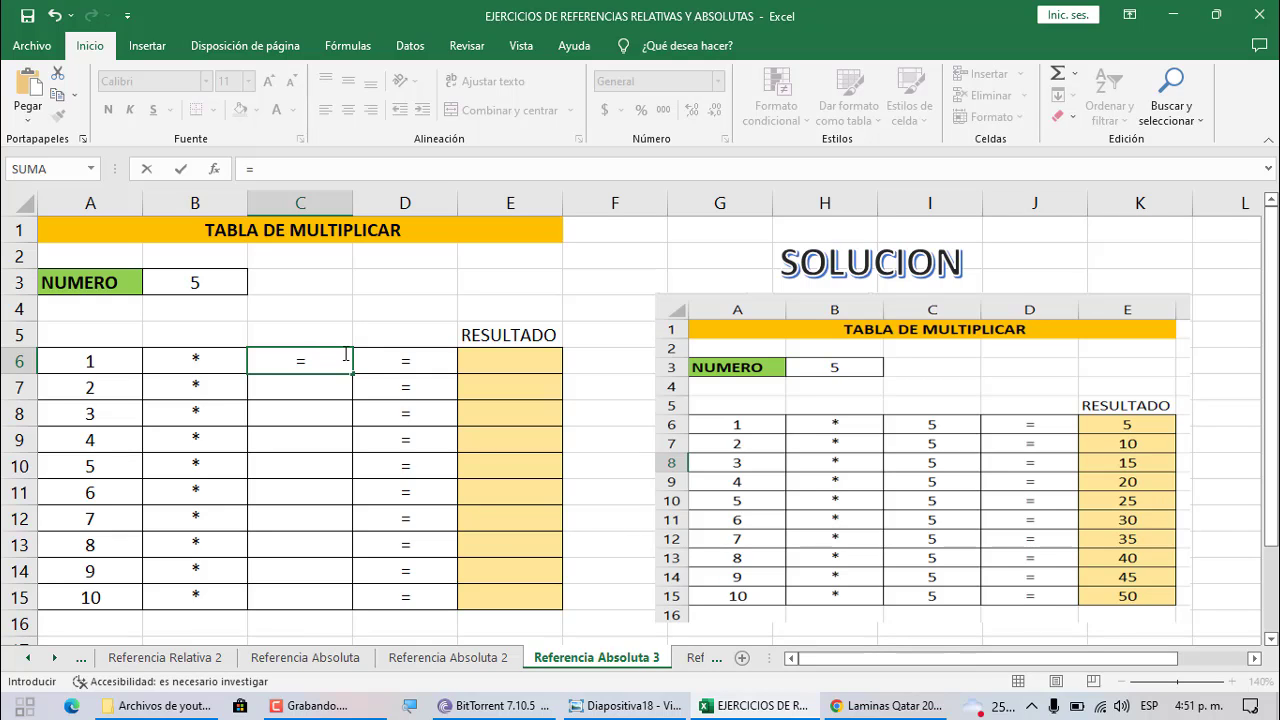
left_click(214, 279)
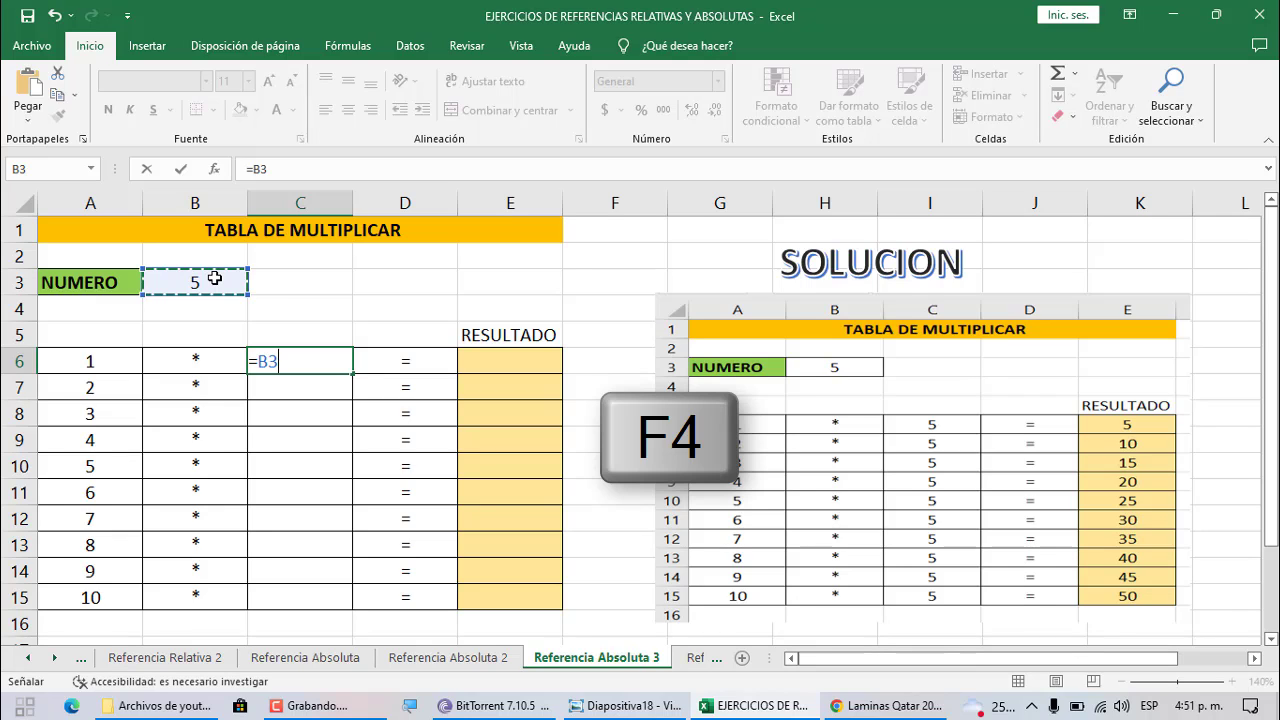
key("F4")
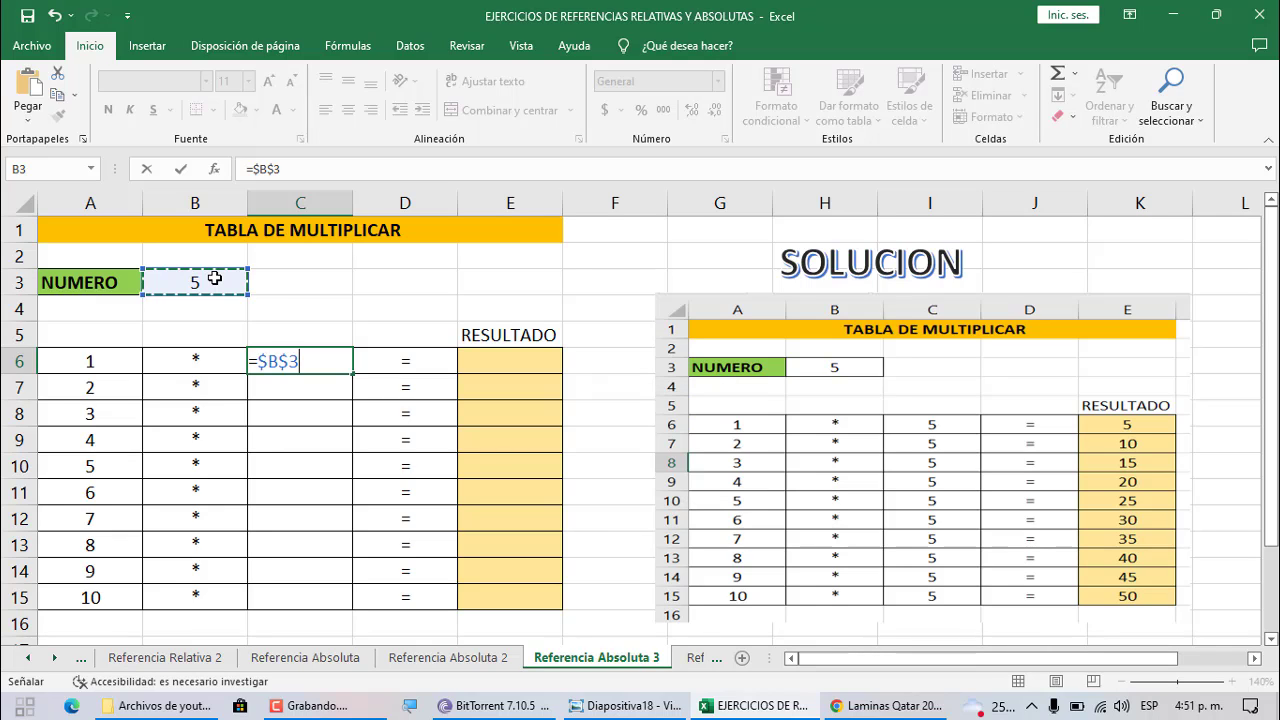
key("Return")
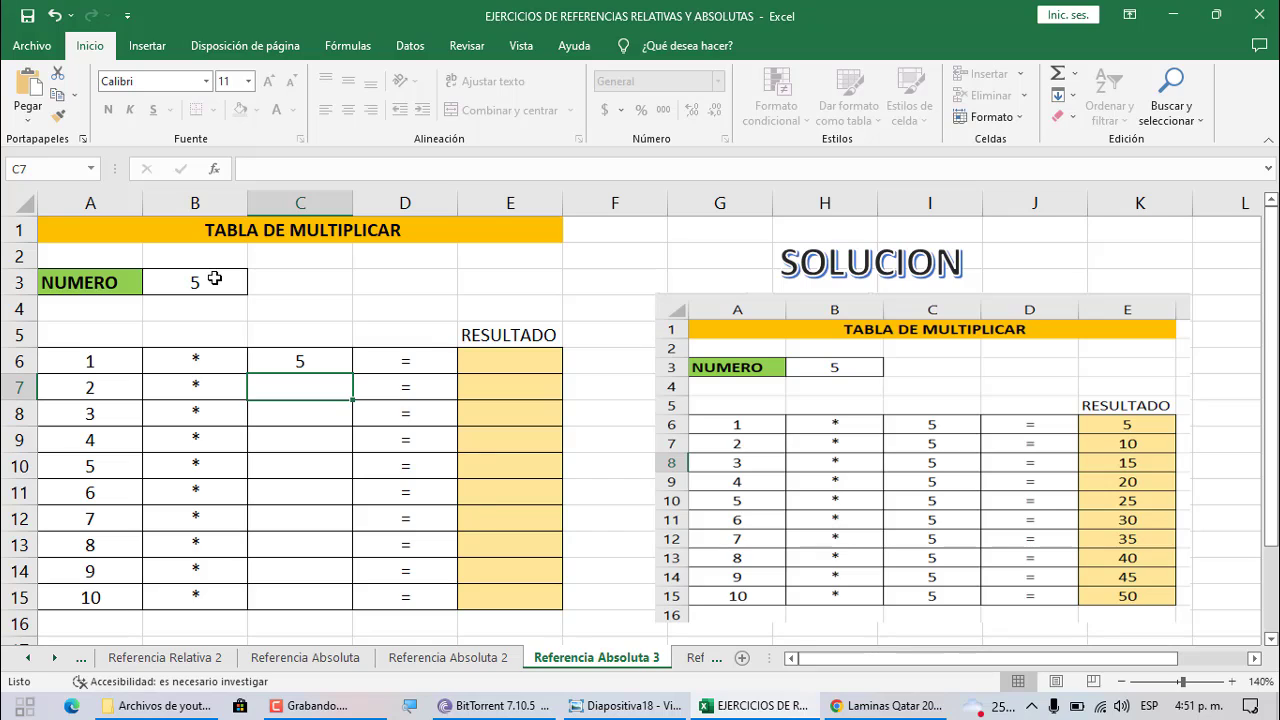
left_click(319, 357)
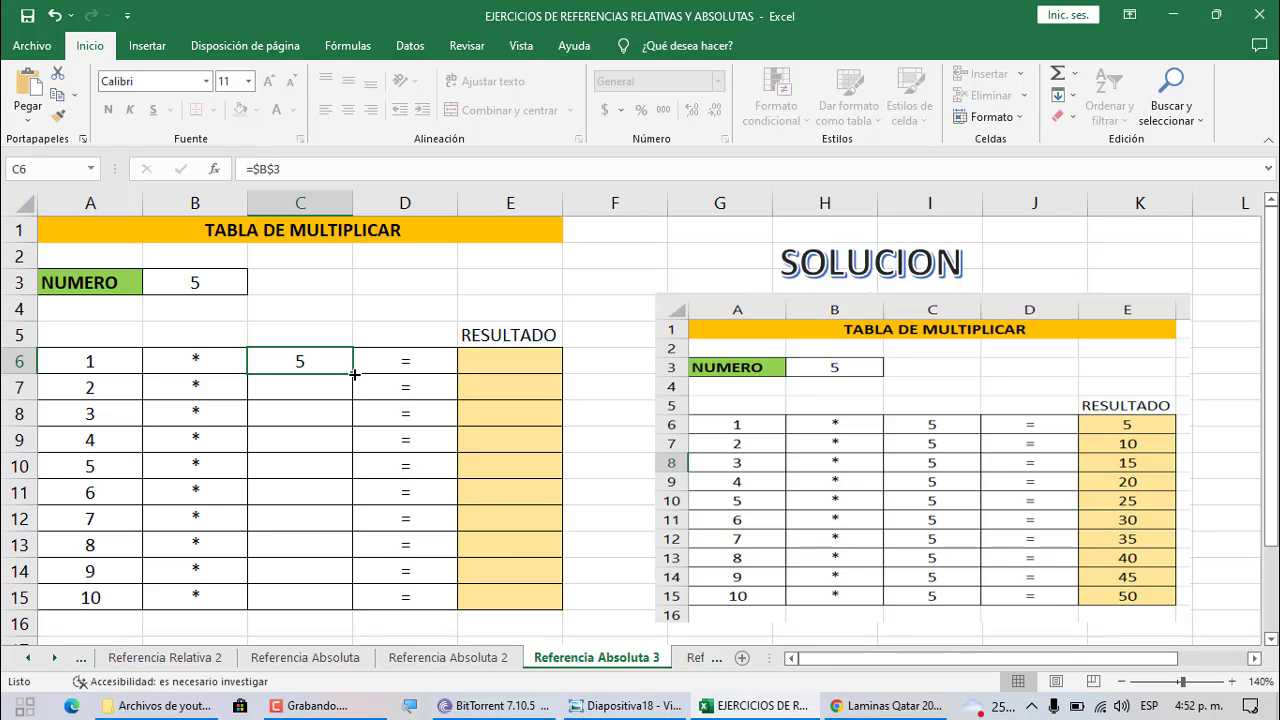
left_click_drag(354, 373, 353, 603)
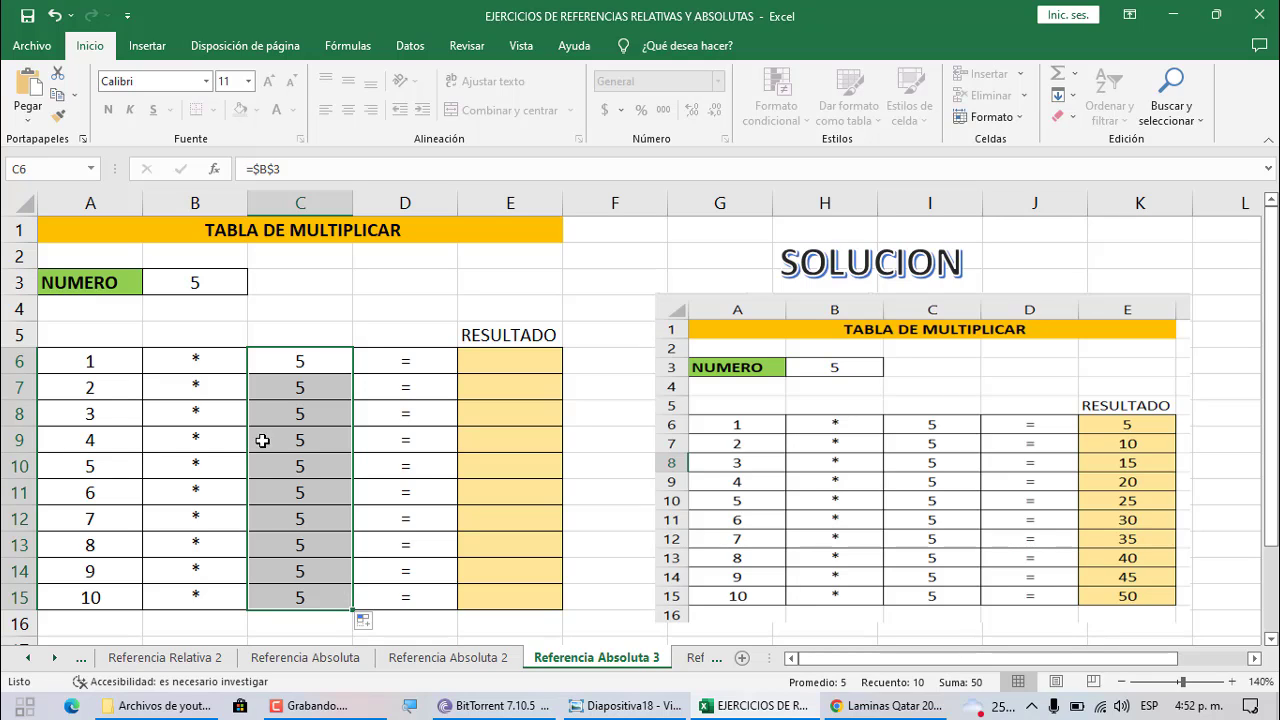
Set the multiplication table's number in B3 to 8.
left_click(199, 285)
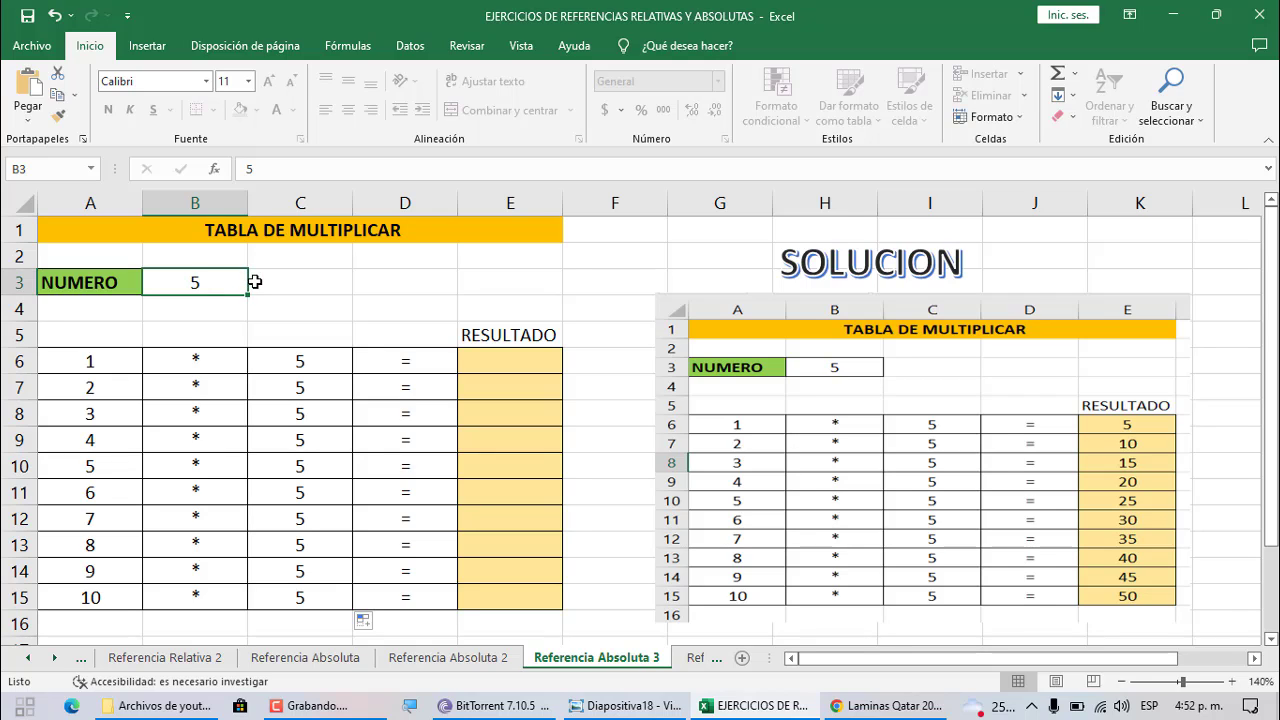
type("8")
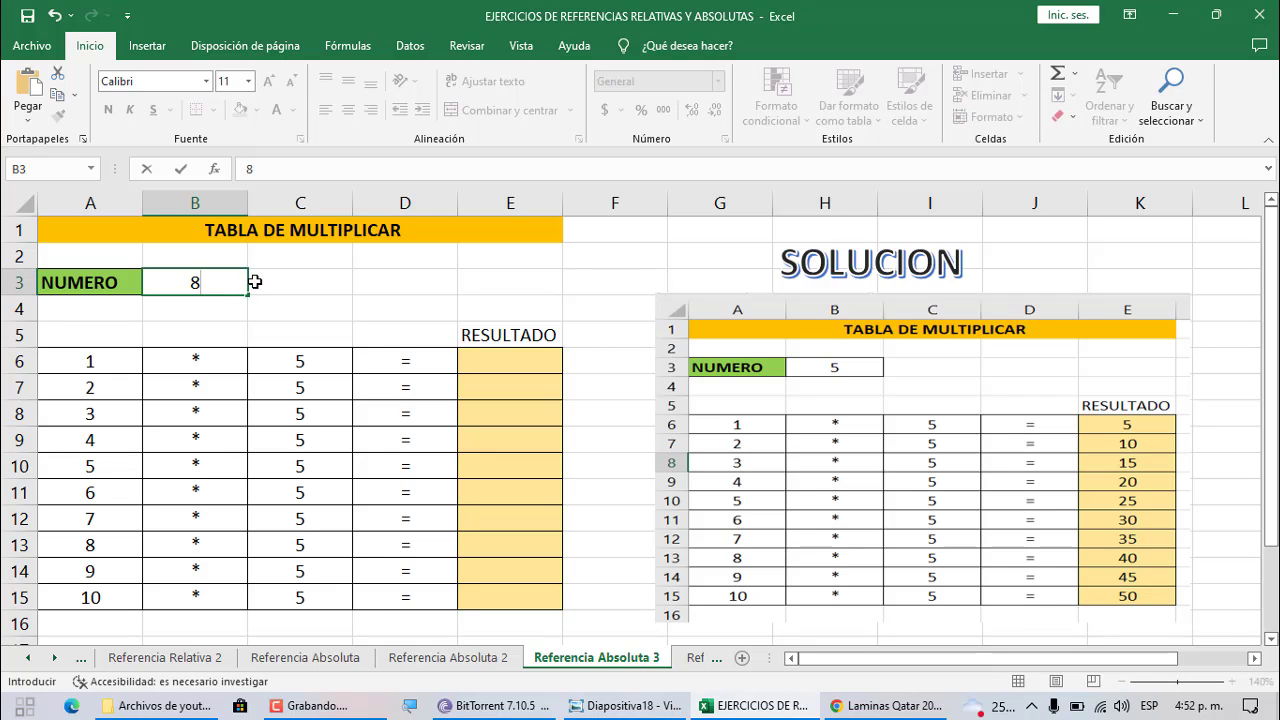
key("Return")
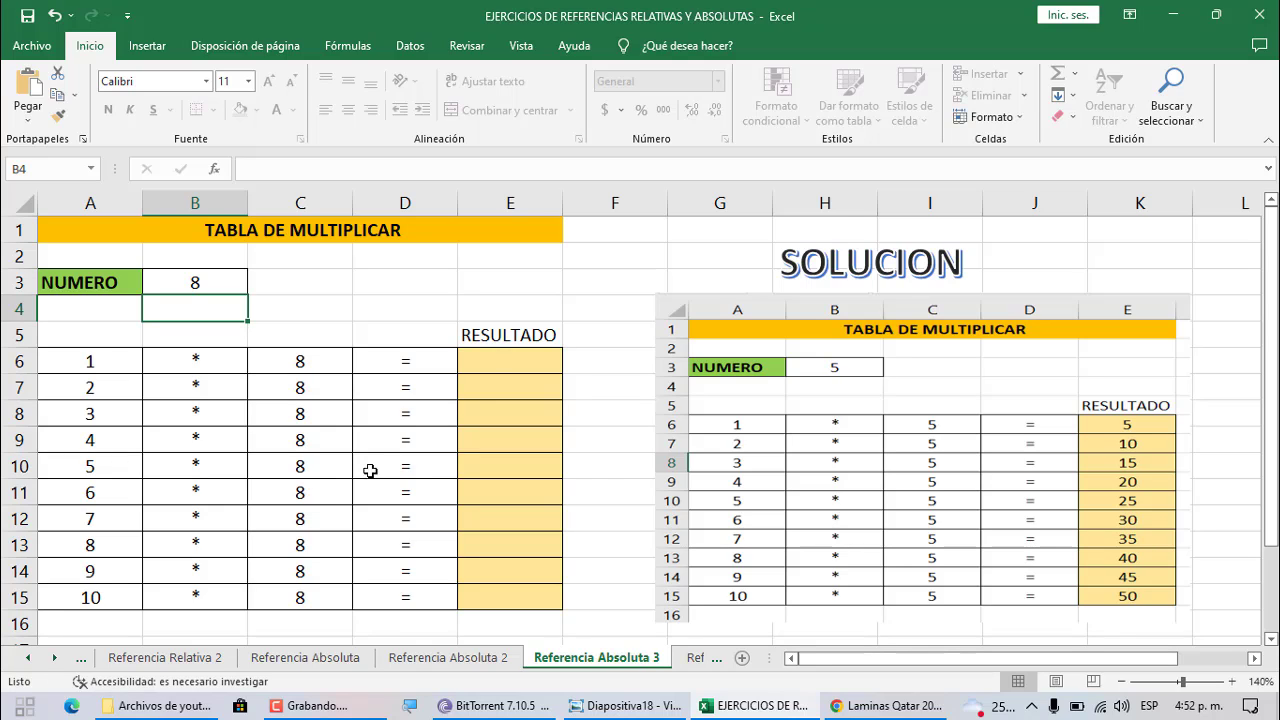
Enter the formula =A6*$B$3 in E6 to calculate the first result with an absolute reference to the number.
left_click(496, 365)
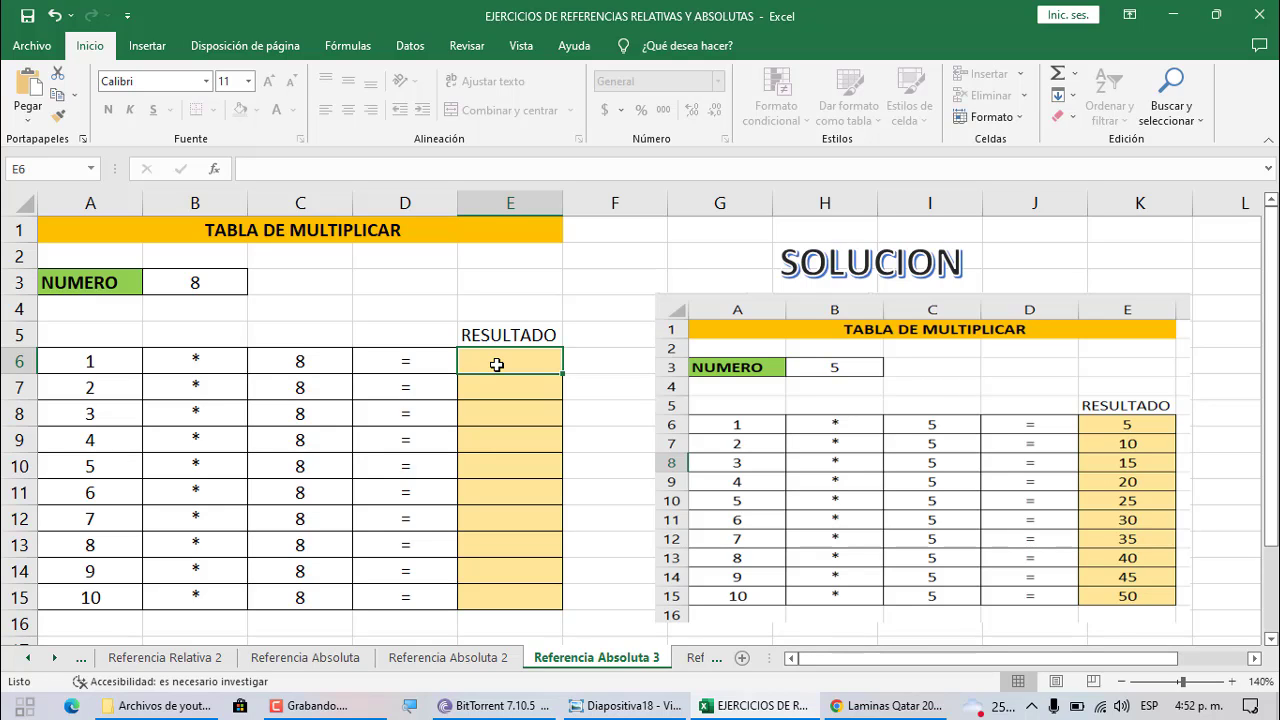
type("=")
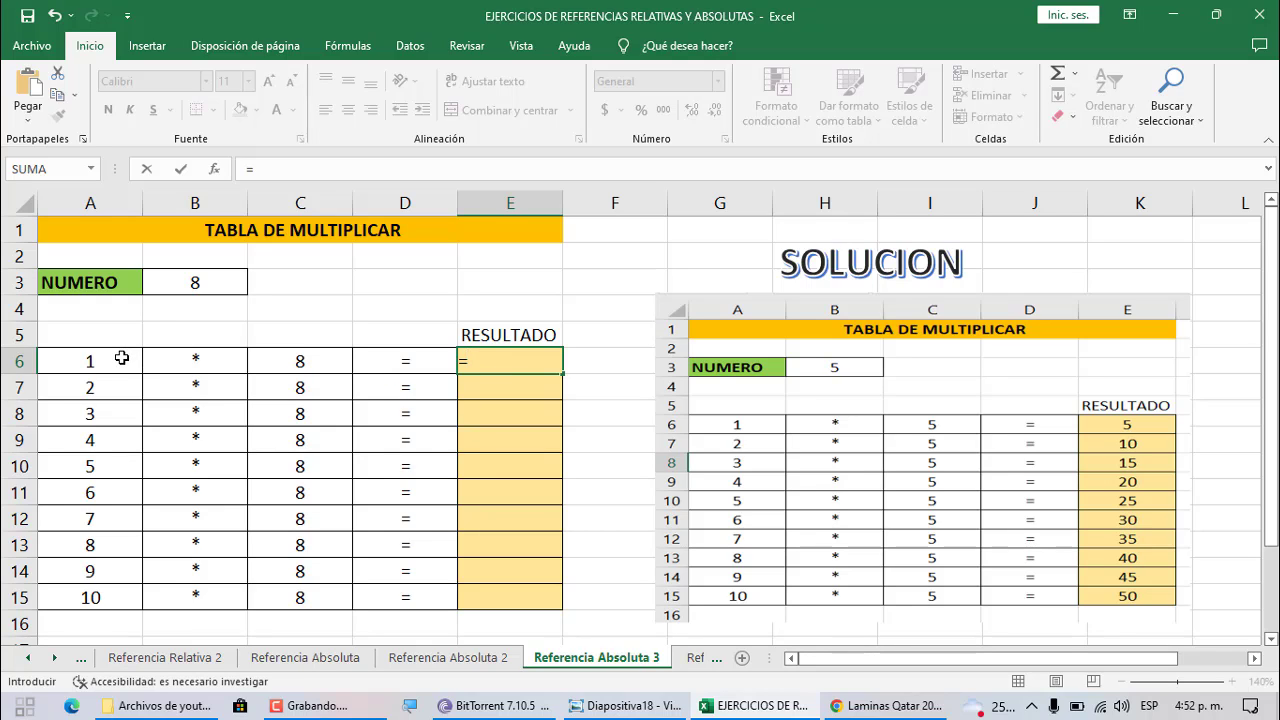
left_click(121, 358)
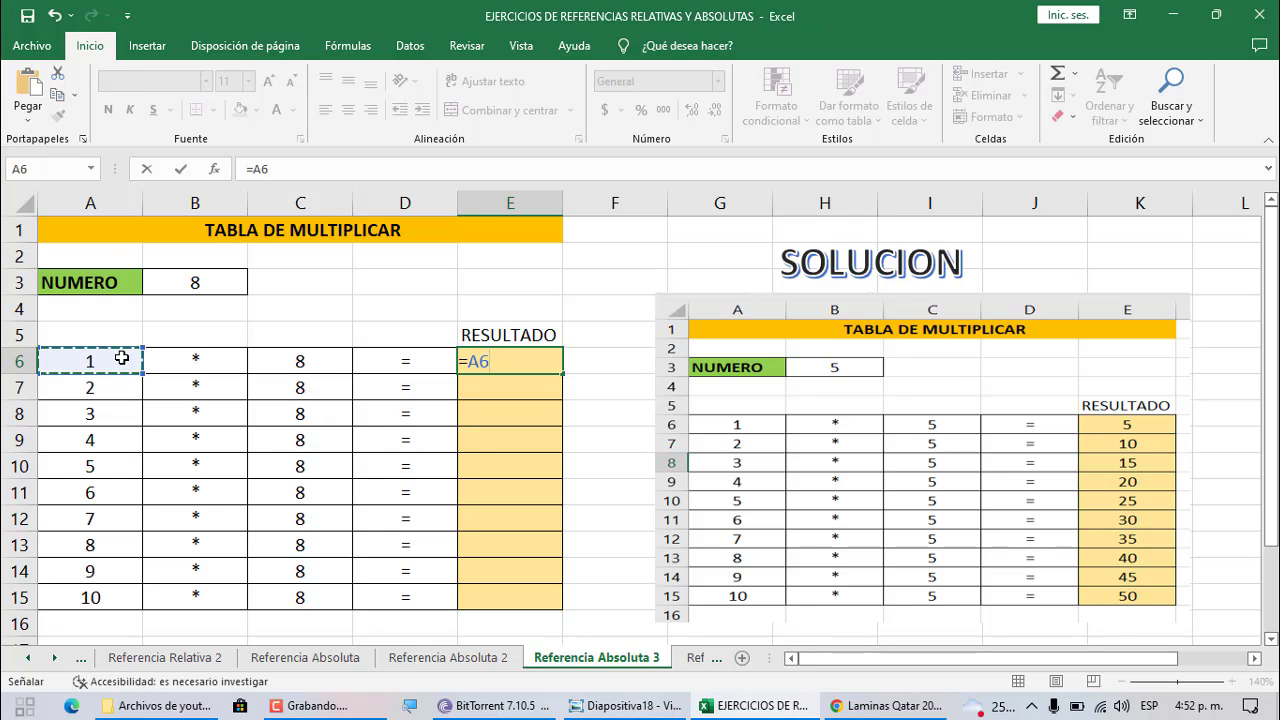
type("*")
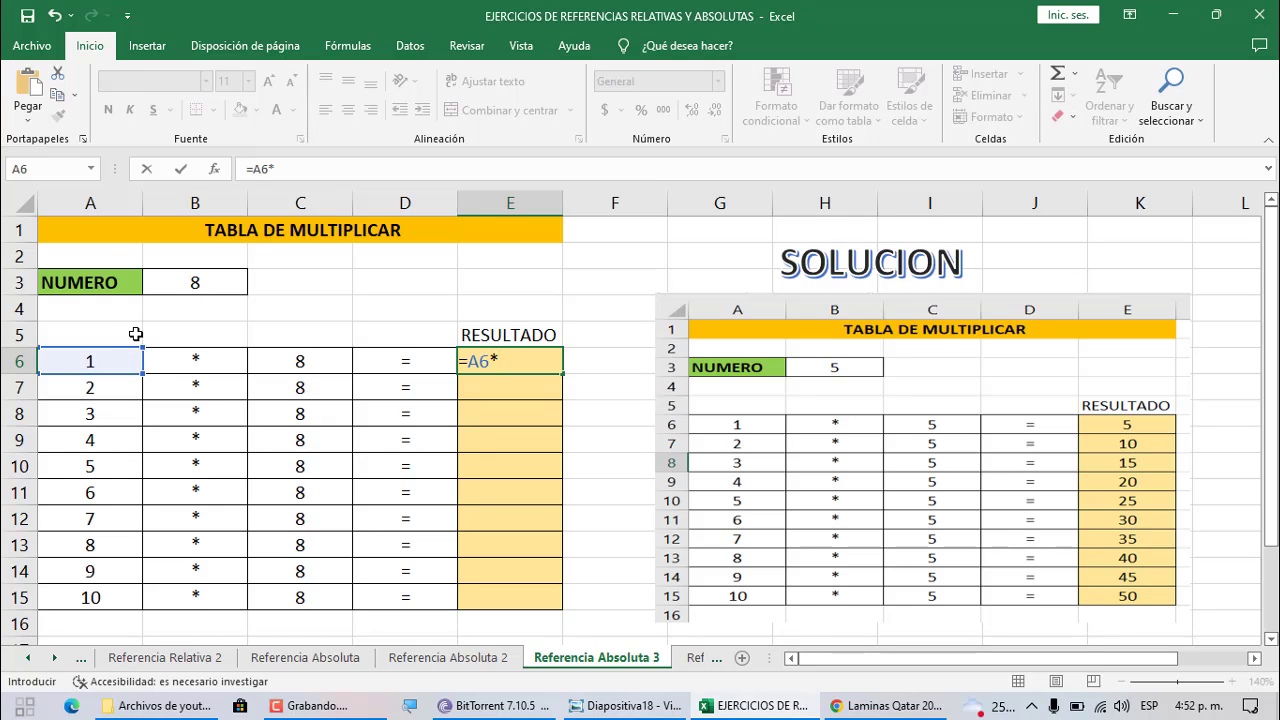
left_click(200, 284)
left_click(200, 284)
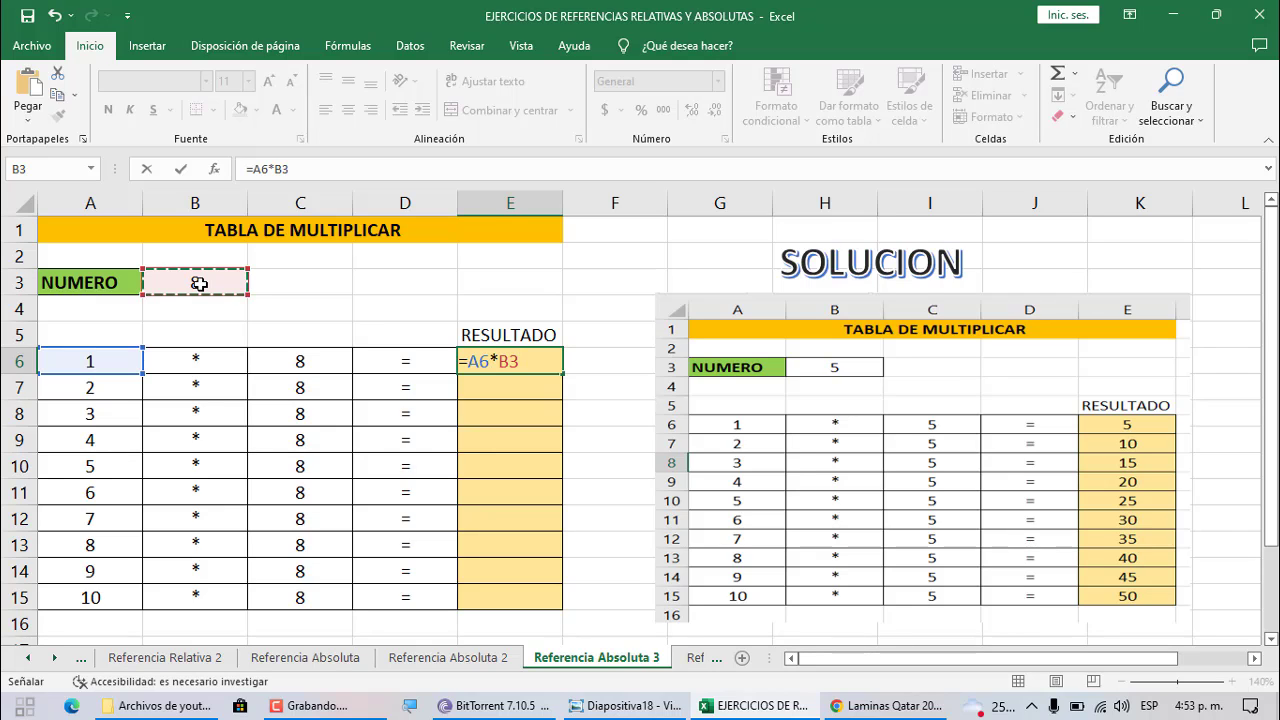
key("F2")
key("F4")
key("Return")
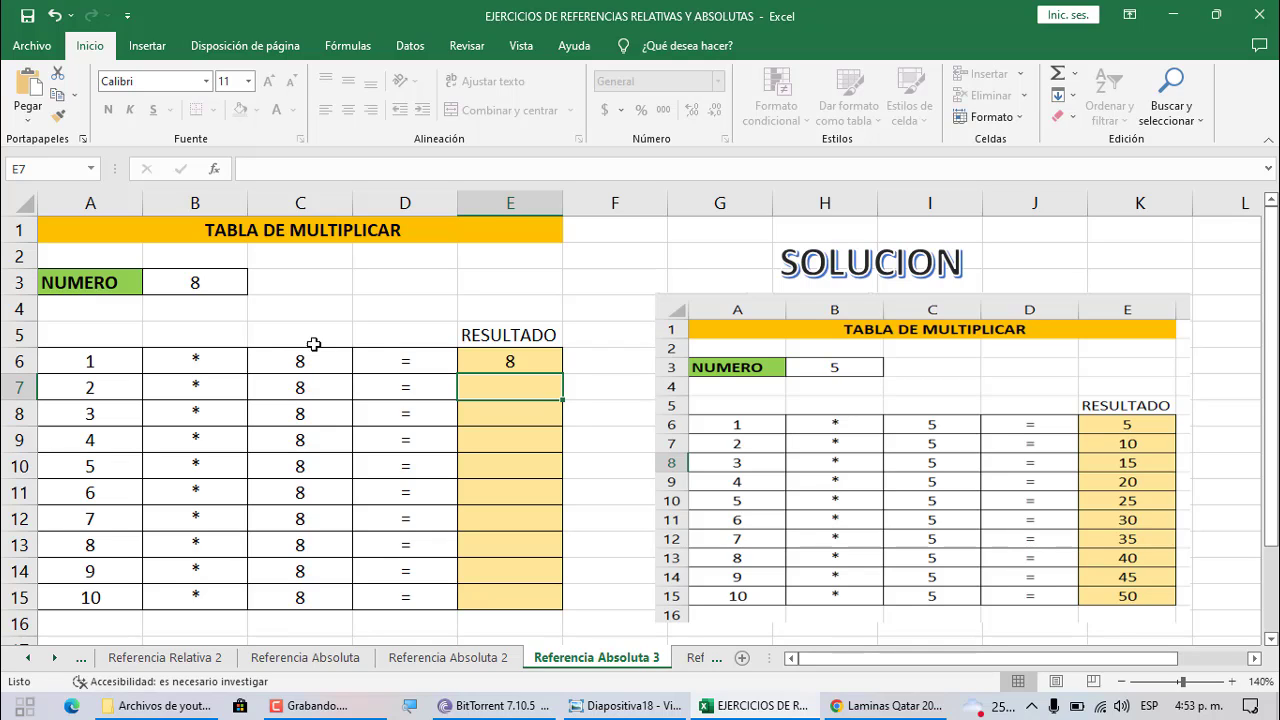
Fill the result formula from E6 down through E15 and check the cell references in E6 and E7.
left_click(481, 362)
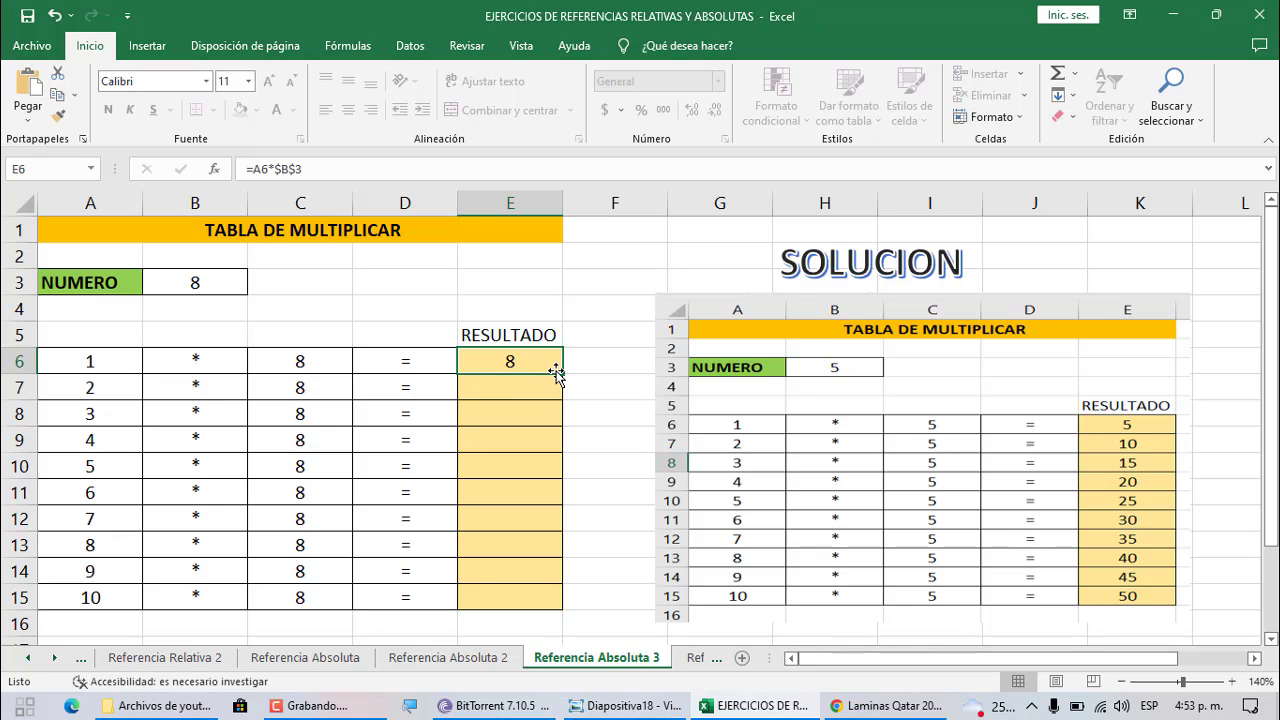
left_click_drag(564, 375, 551, 606)
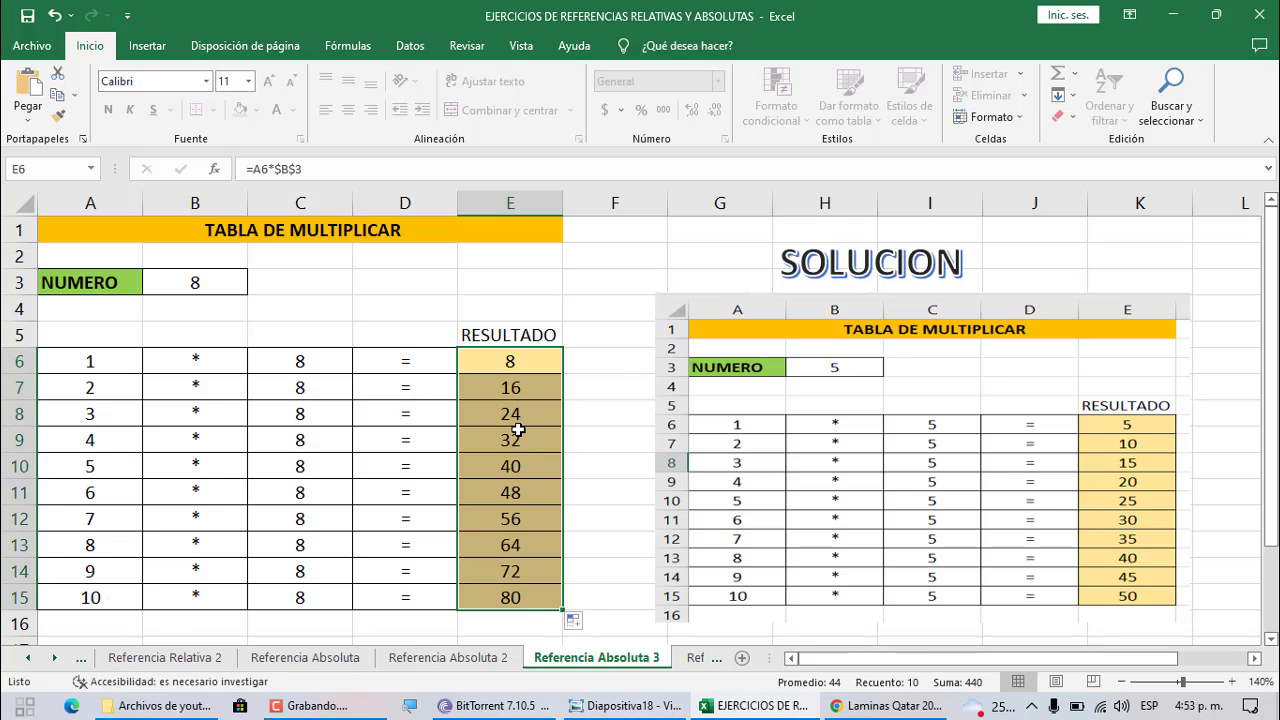
left_click(525, 364)
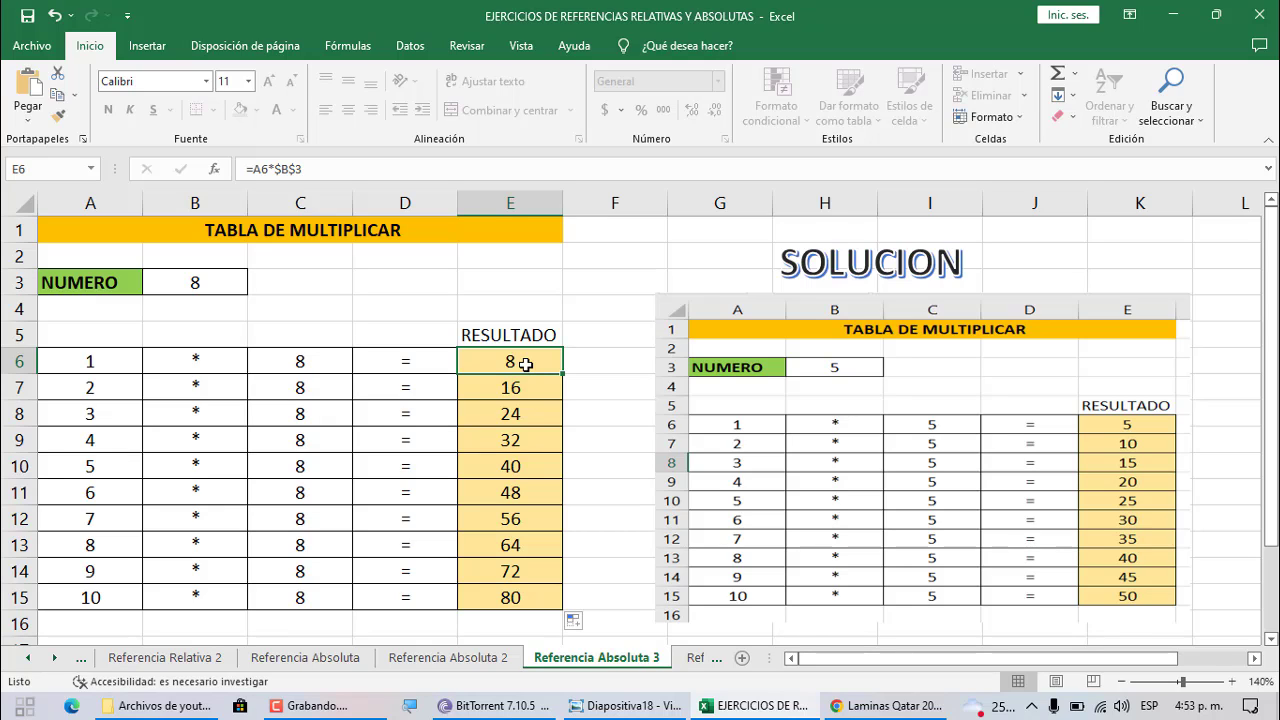
key("F2")
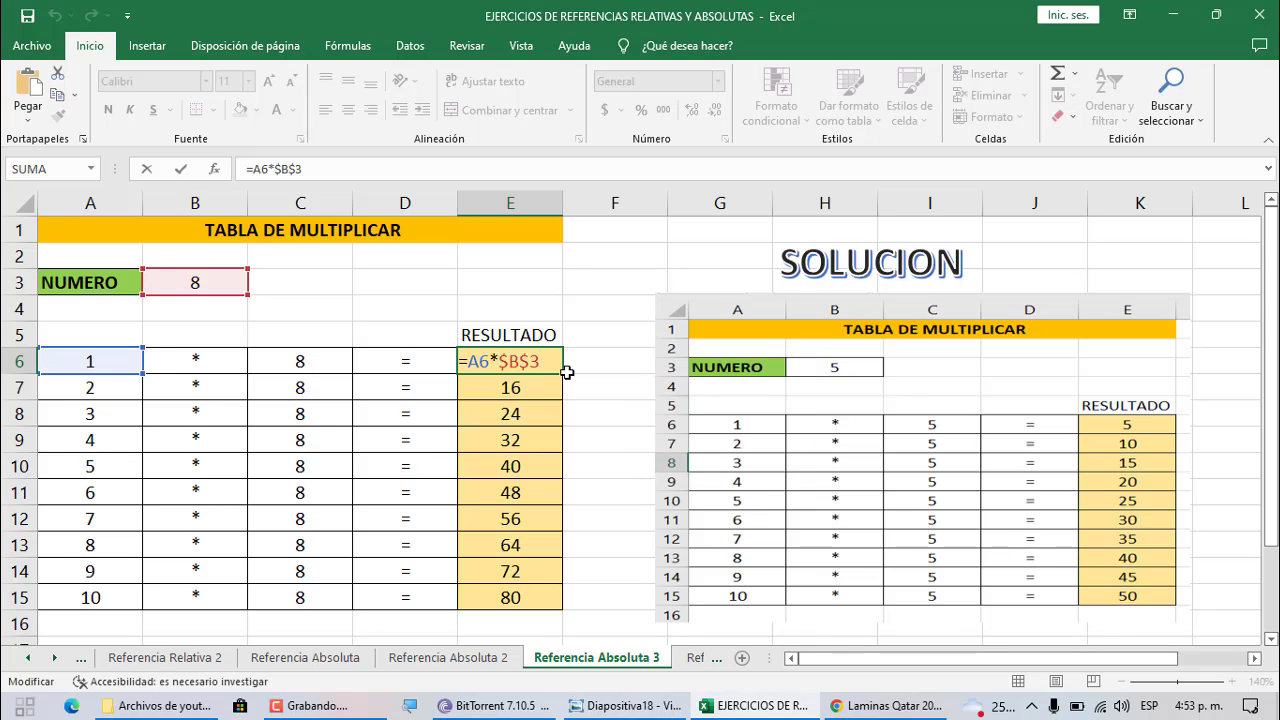
key("Return")
key("F2")
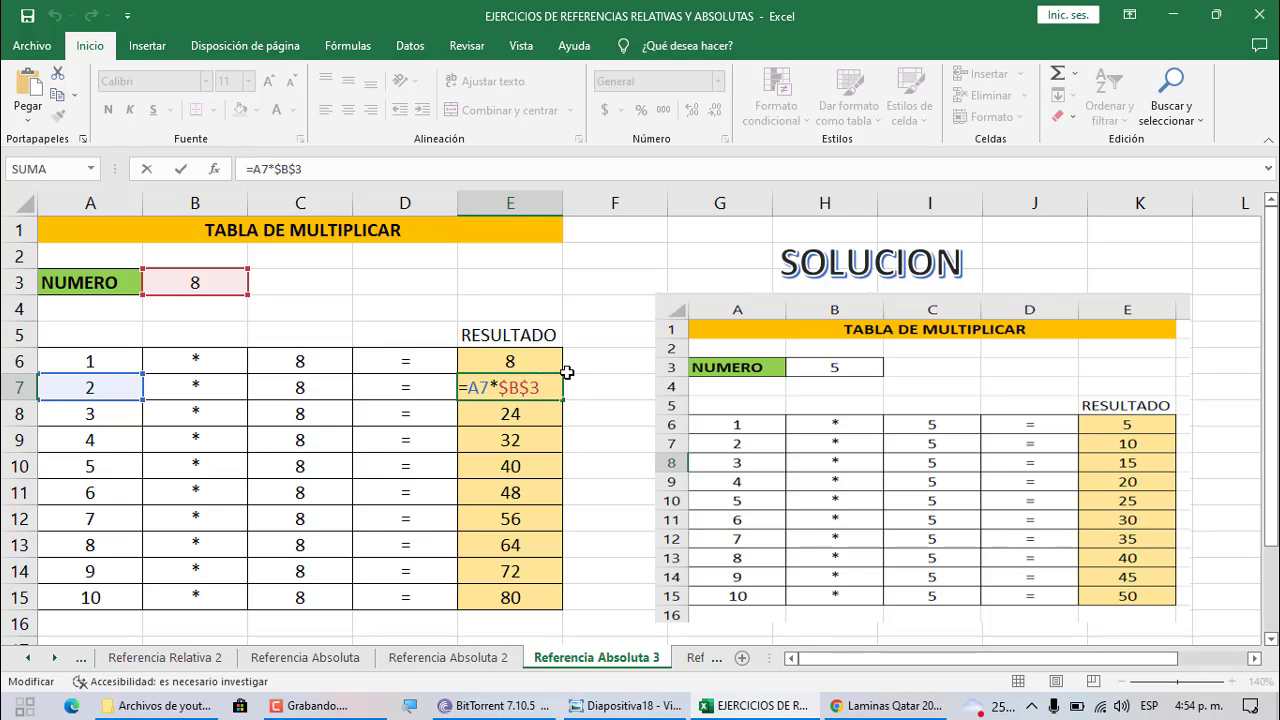
key("Return")
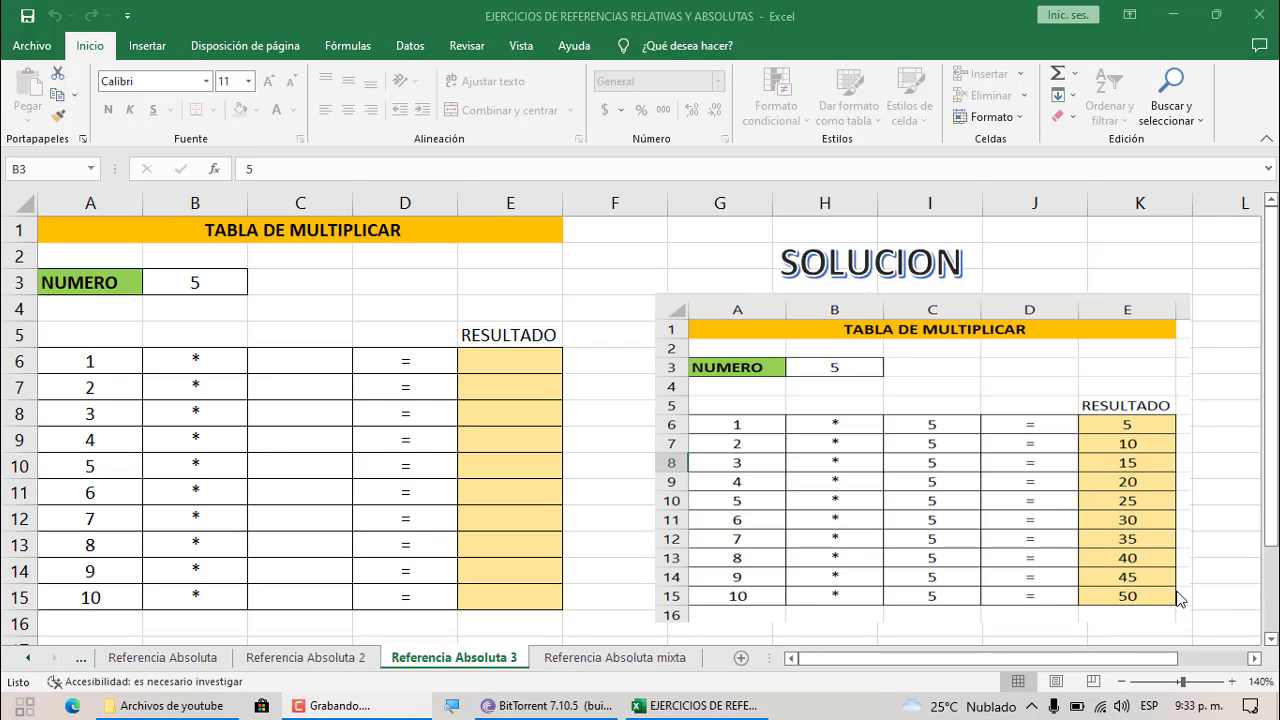
On the Referencia Absoluta mixta sheet, start the multiplication formula =B4*C3 in C4.
left_click(645, 663)
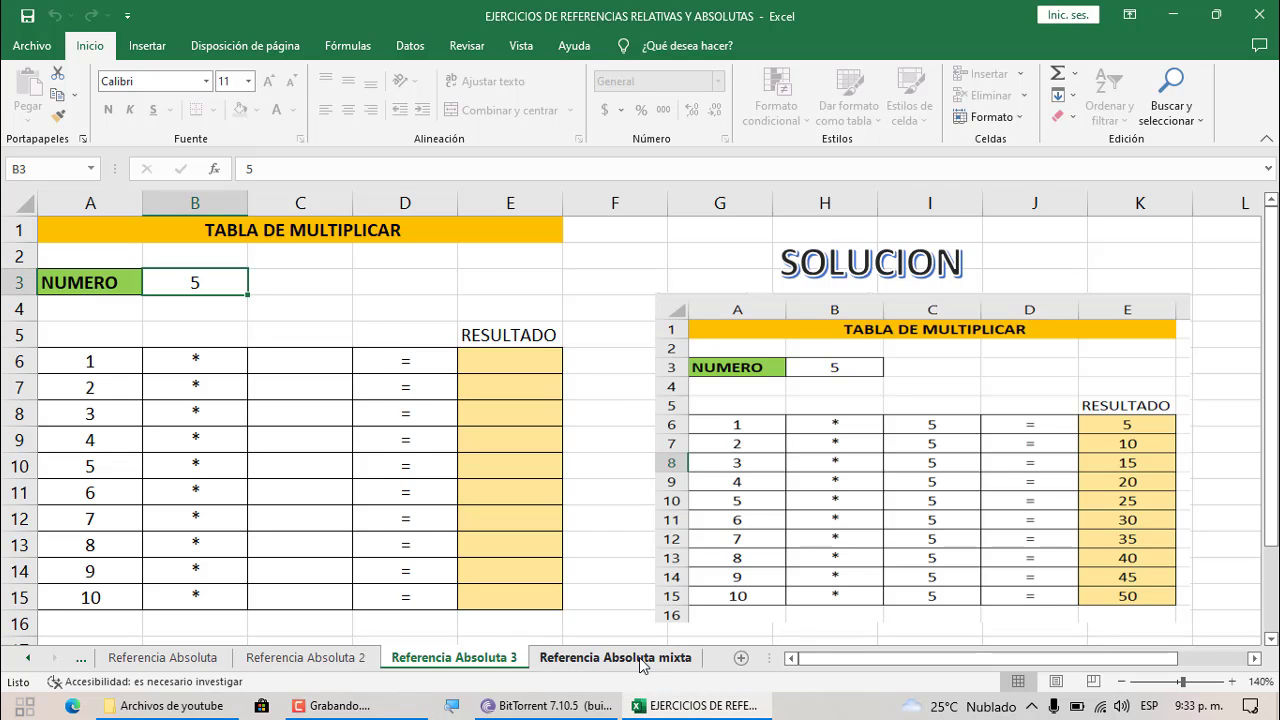
left_click(644, 660)
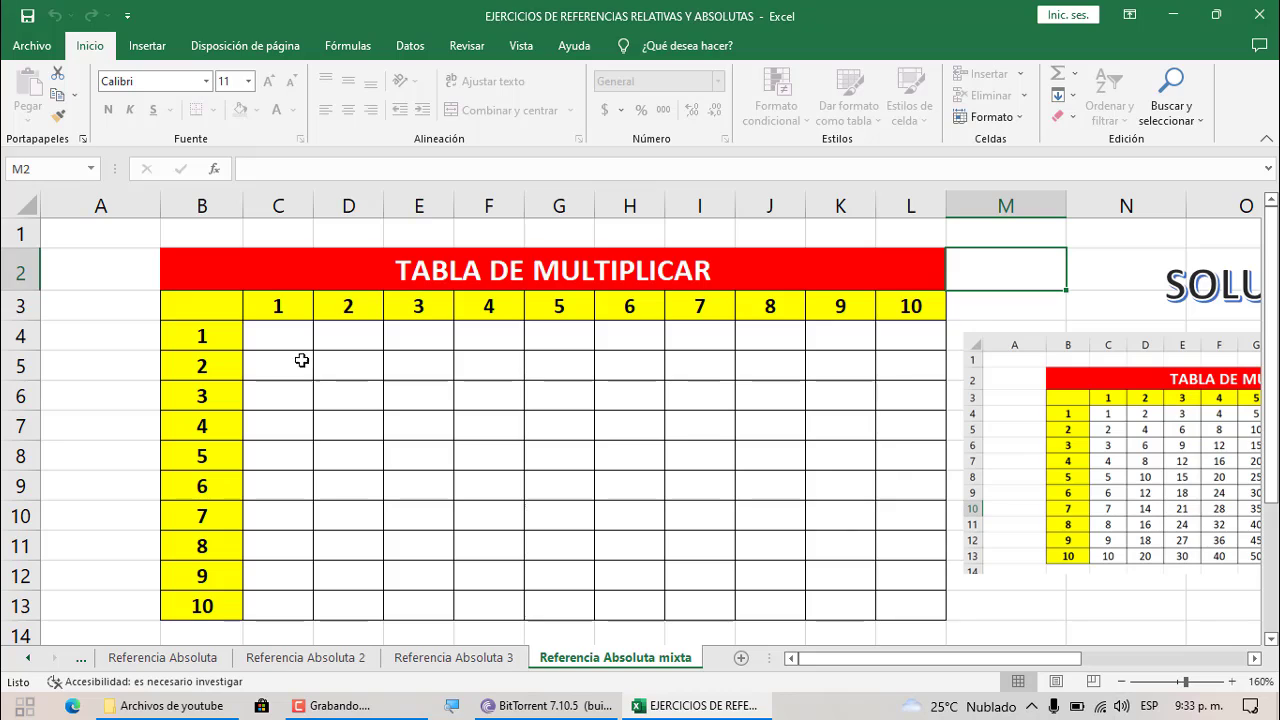
left_click(286, 340)
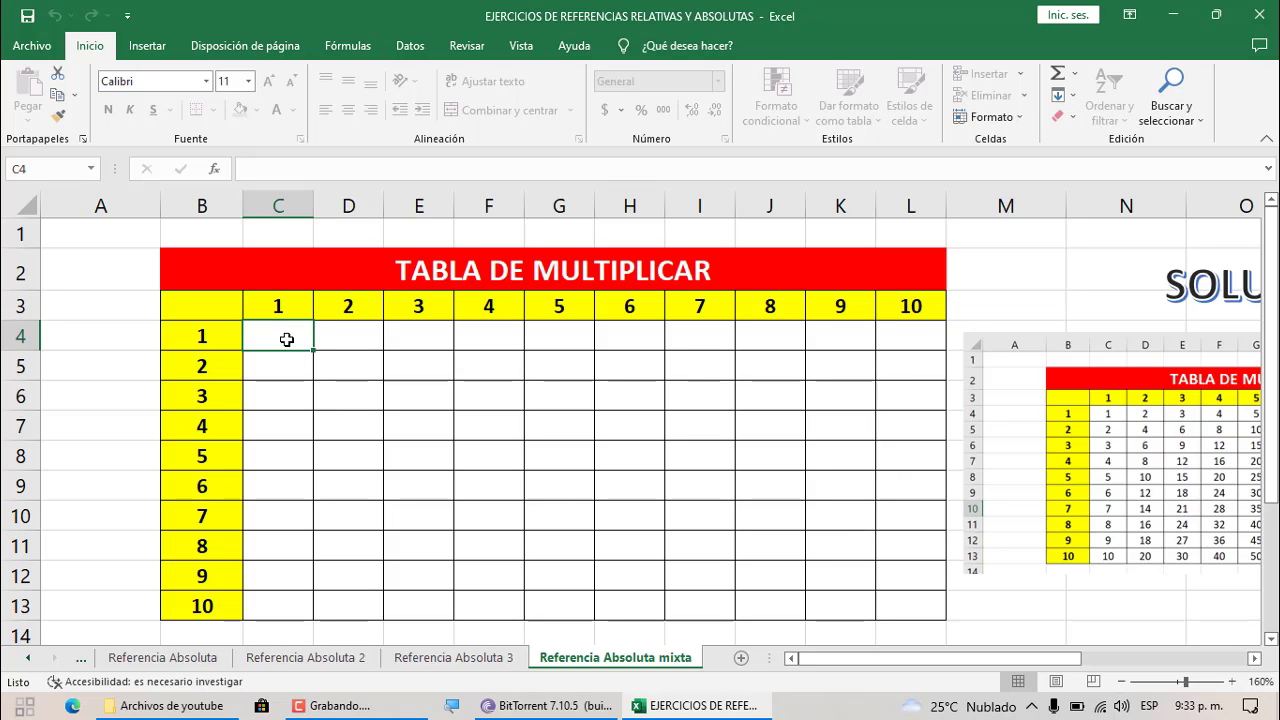
type("=")
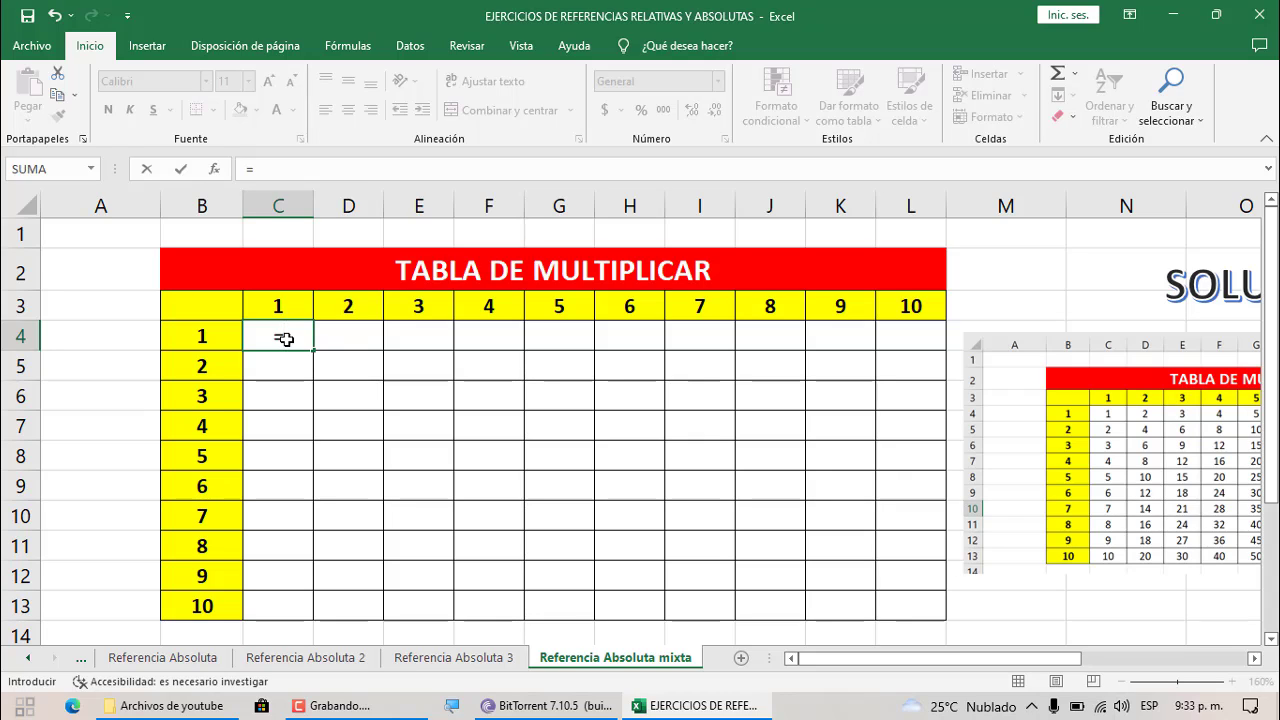
left_click(204, 337)
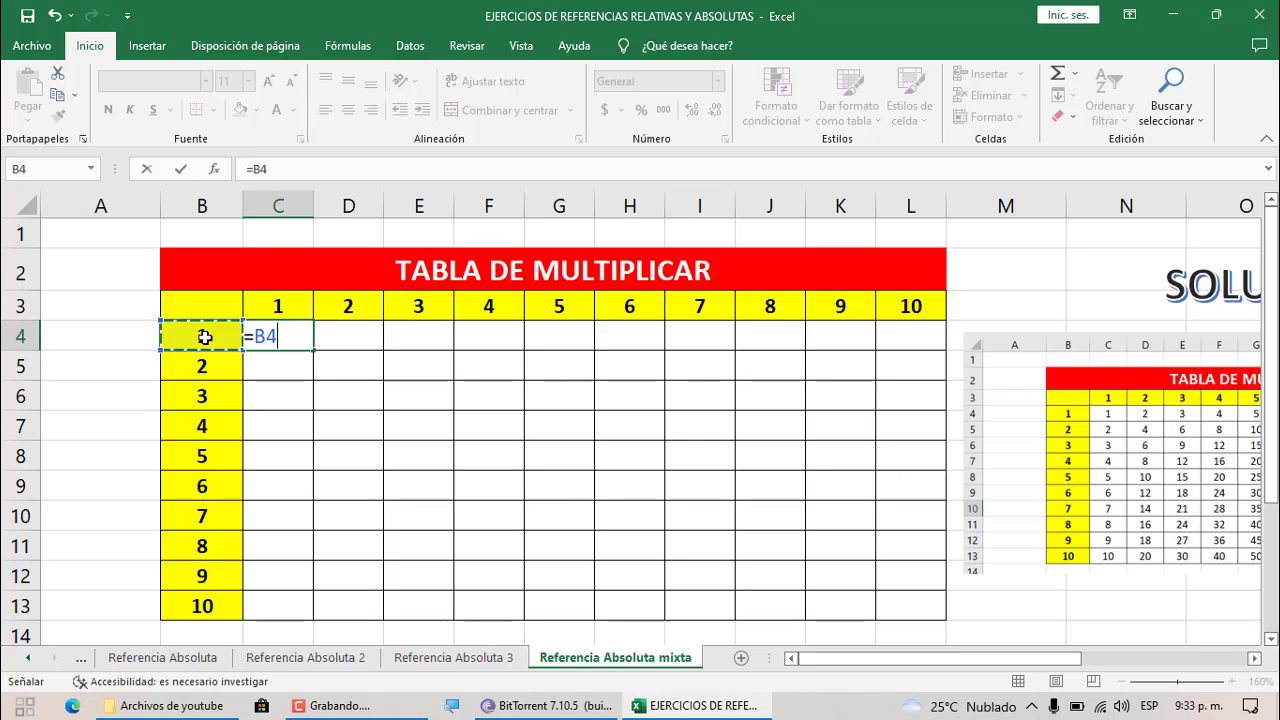
type("*")
left_click(275, 300)
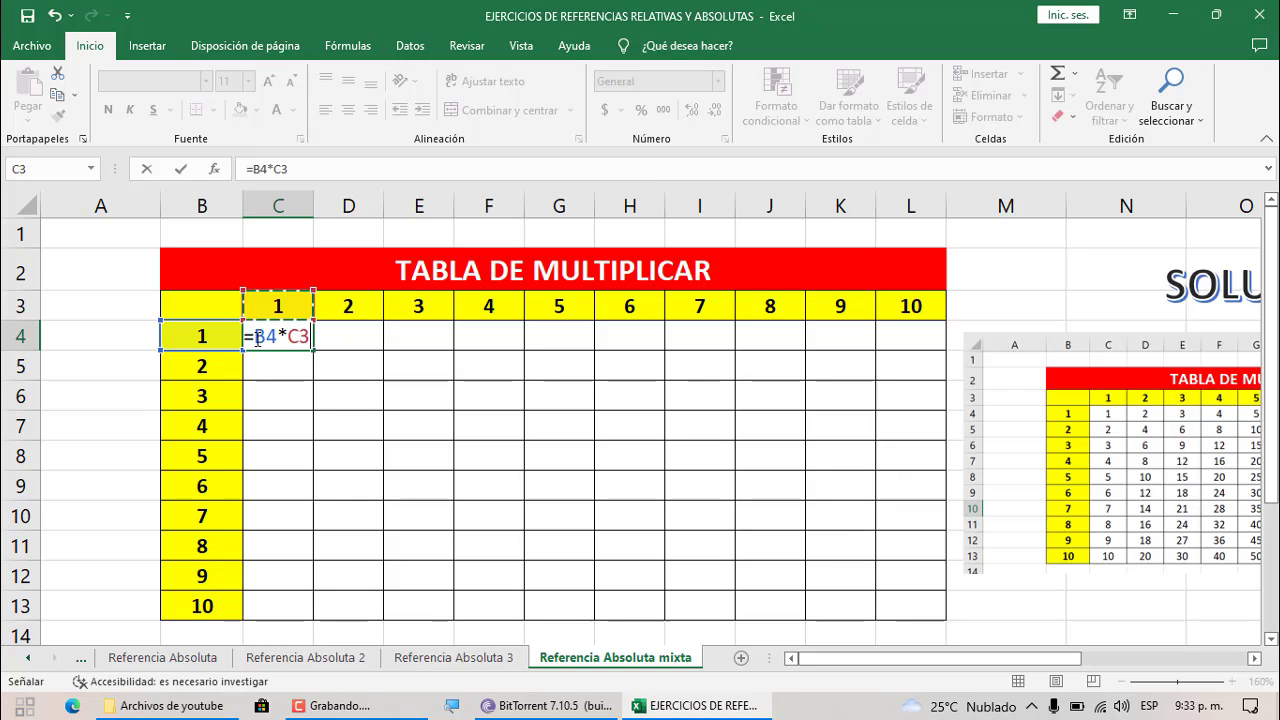
Convert the references in C4 to mixed ones, fixing column B and row 3, and enter the formula as =$B4*C$3.
left_click(257, 337)
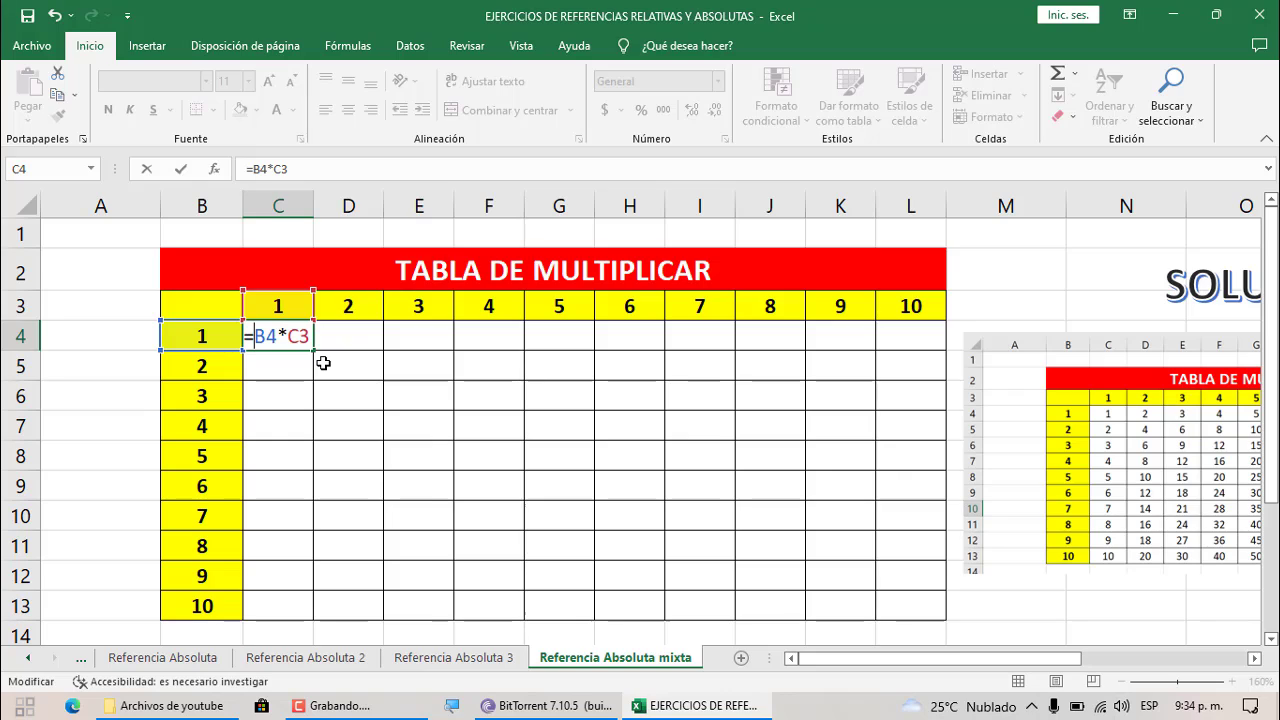
key("F4")
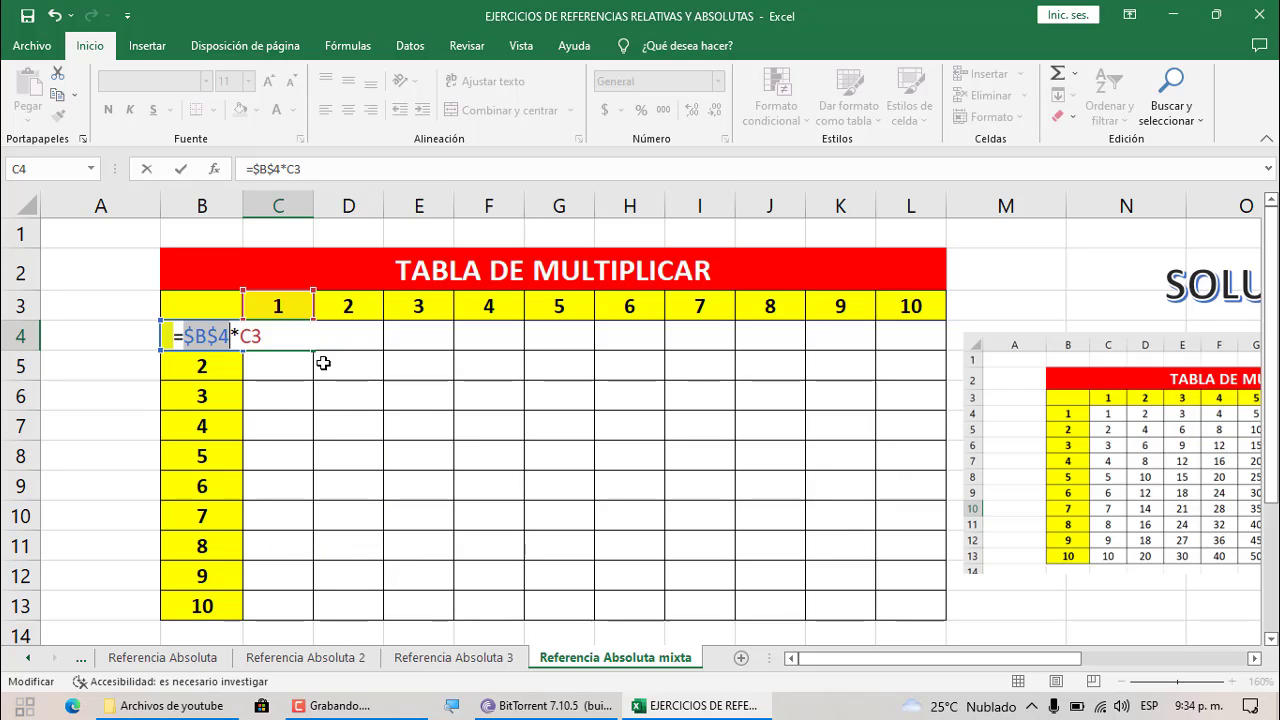
key("F4")
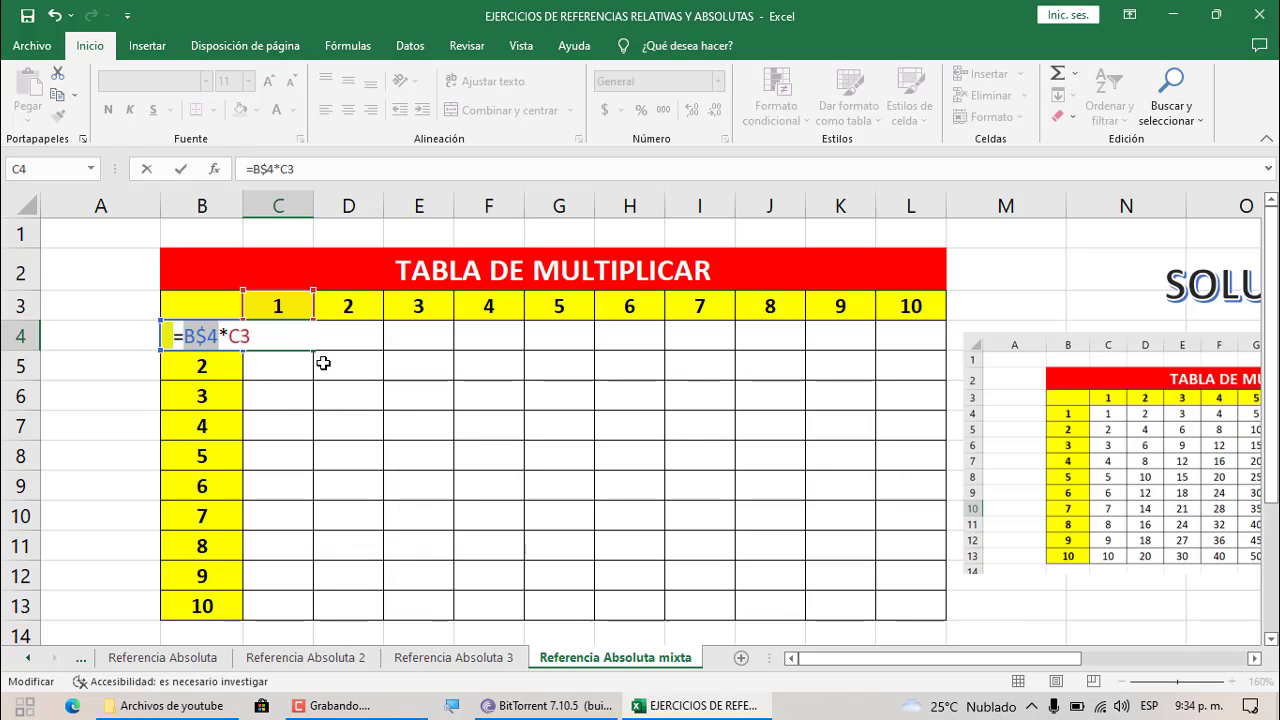
key("F4")
left_click(229, 335)
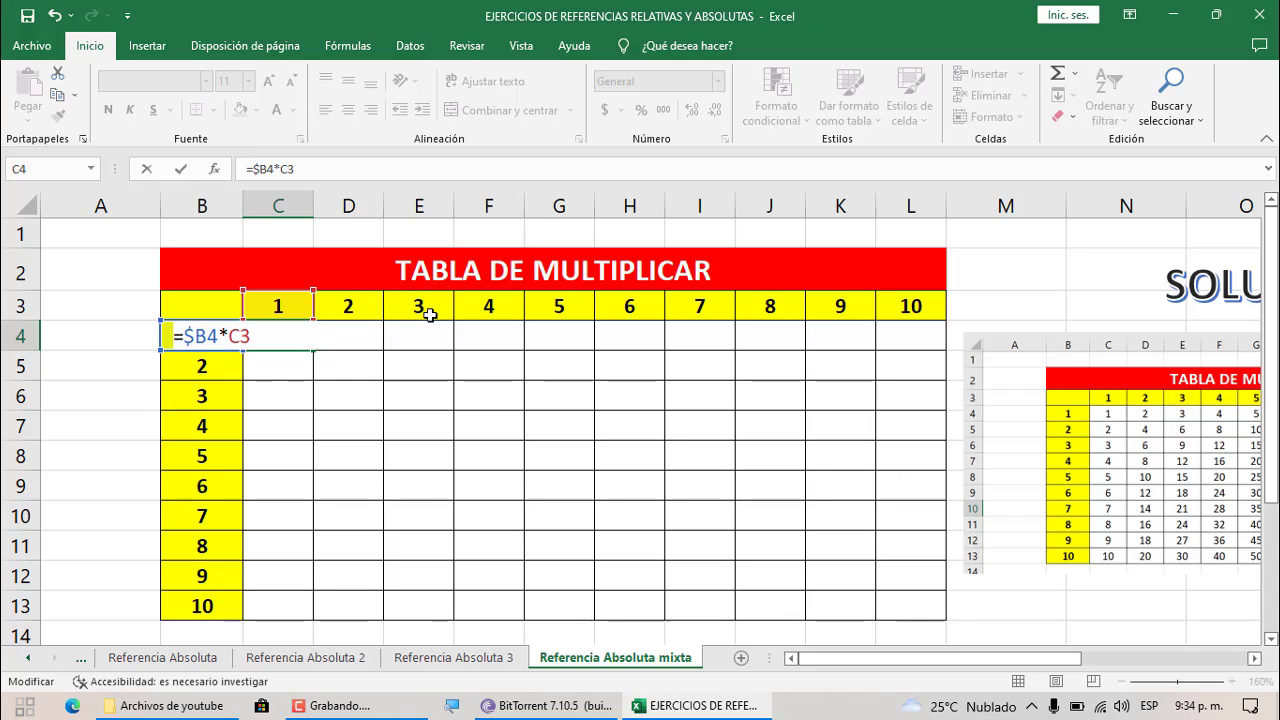
key("F4")
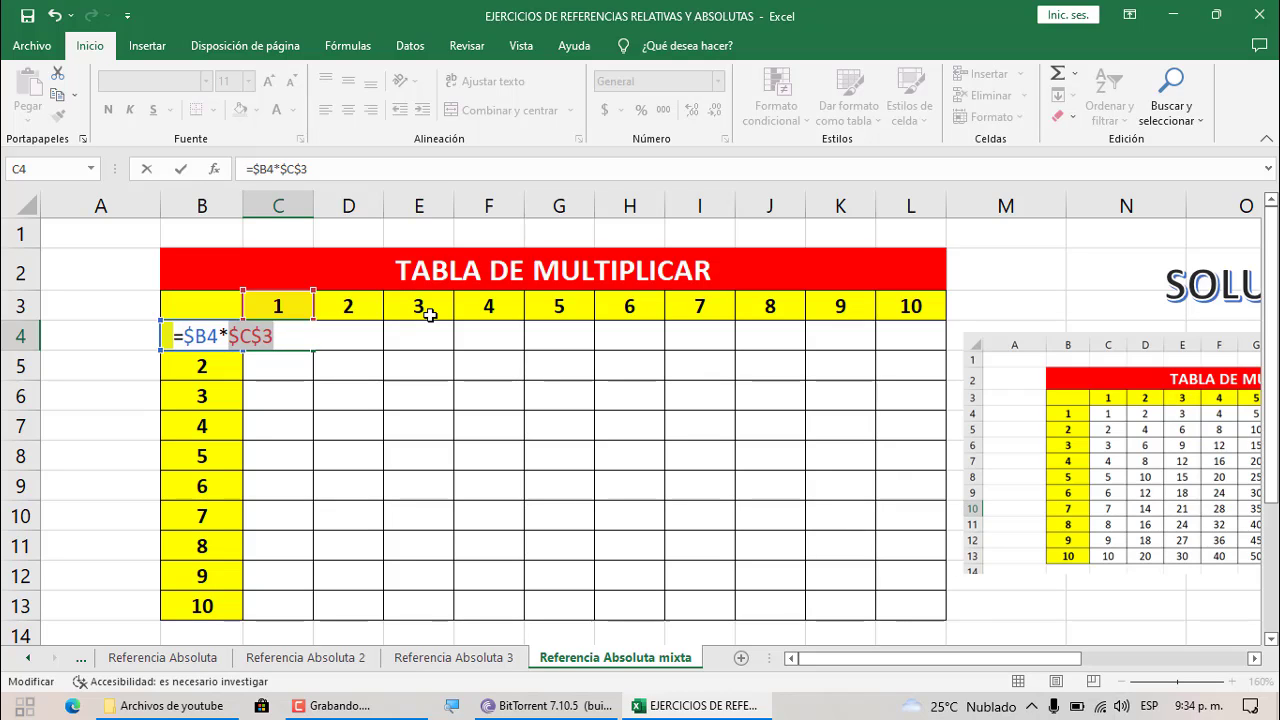
key("F4")
key("Return")
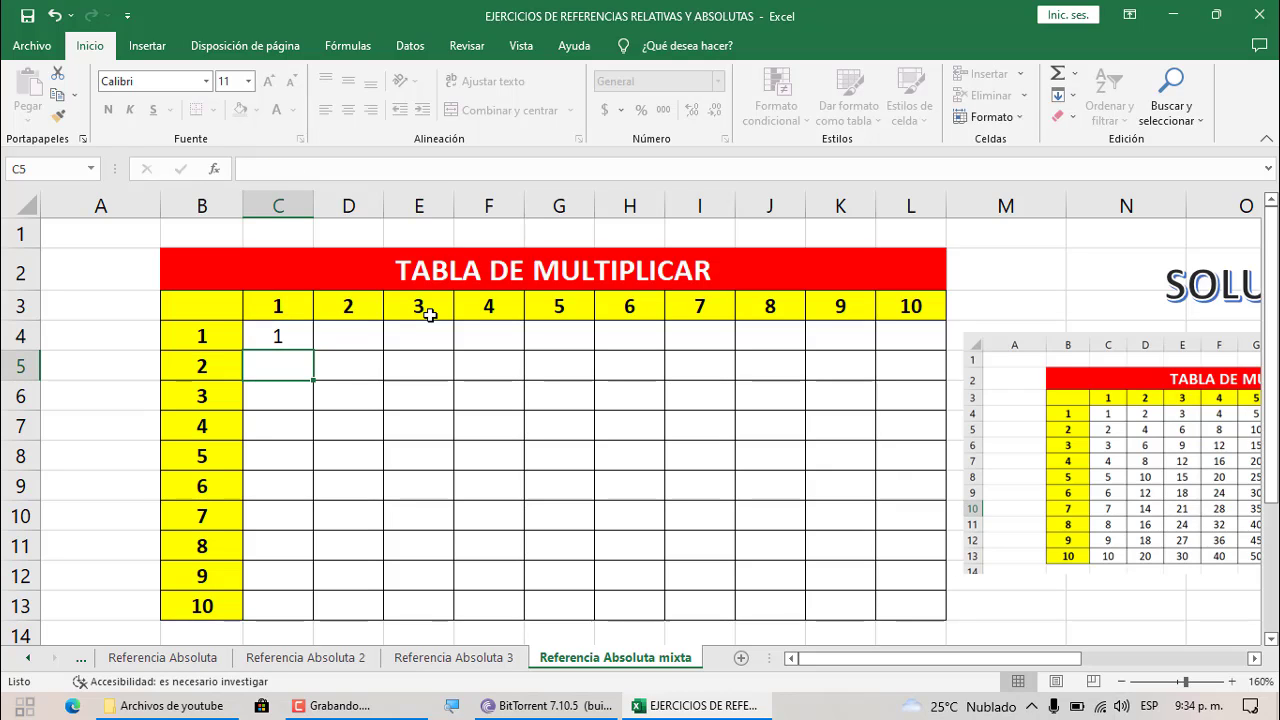
Fill the mixed-reference formula from C4 across to L4 and check the references of the copies in D4 and E4.
key("Up")
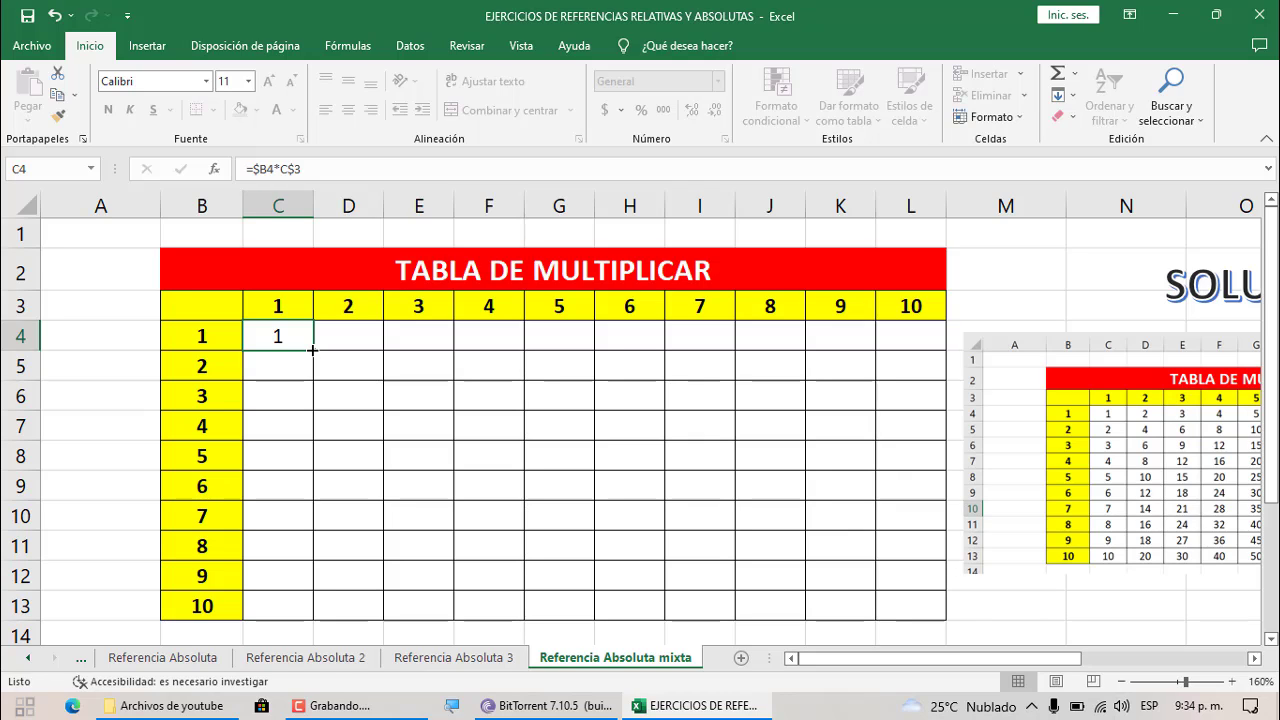
left_click_drag(313, 349, 920, 350)
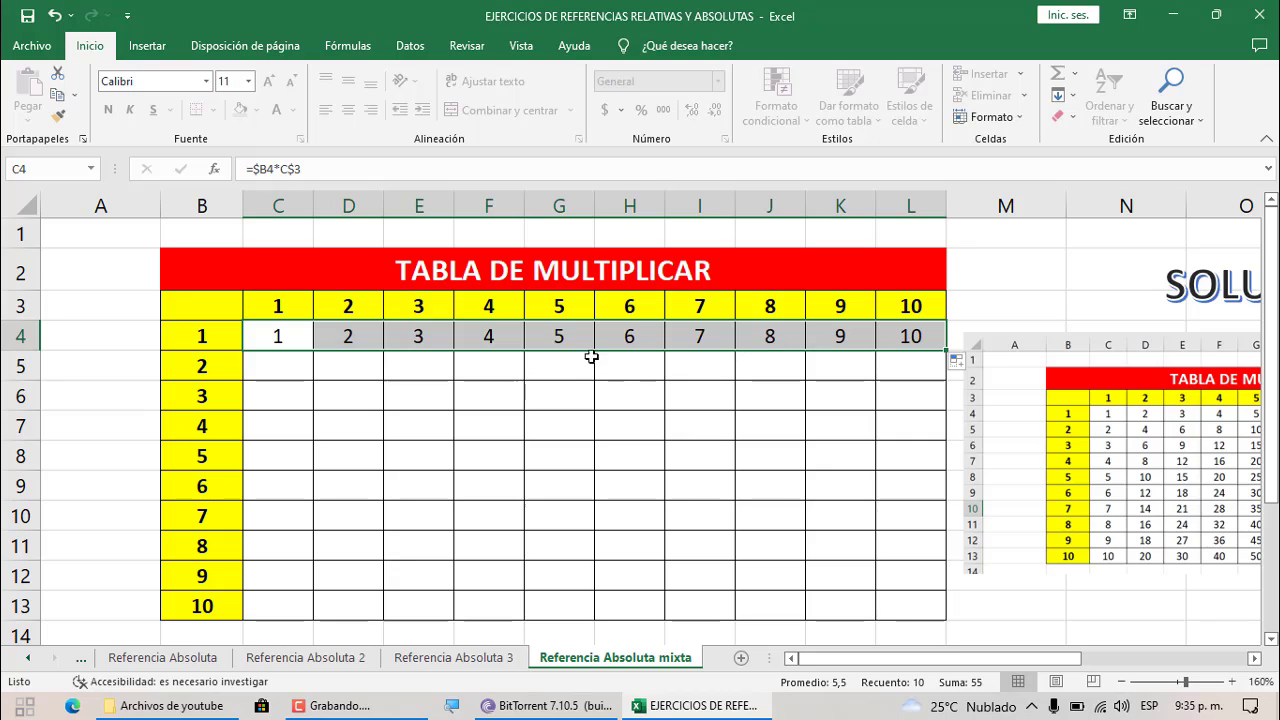
left_click(351, 335)
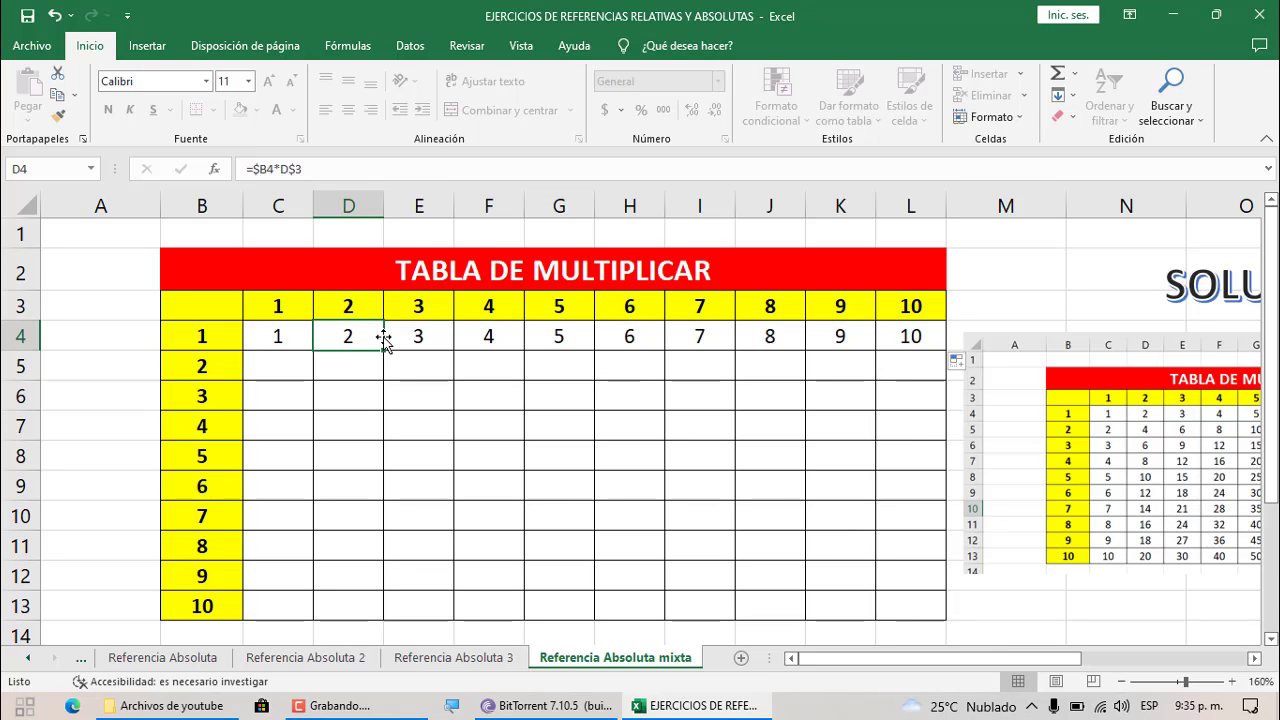
key("F2")
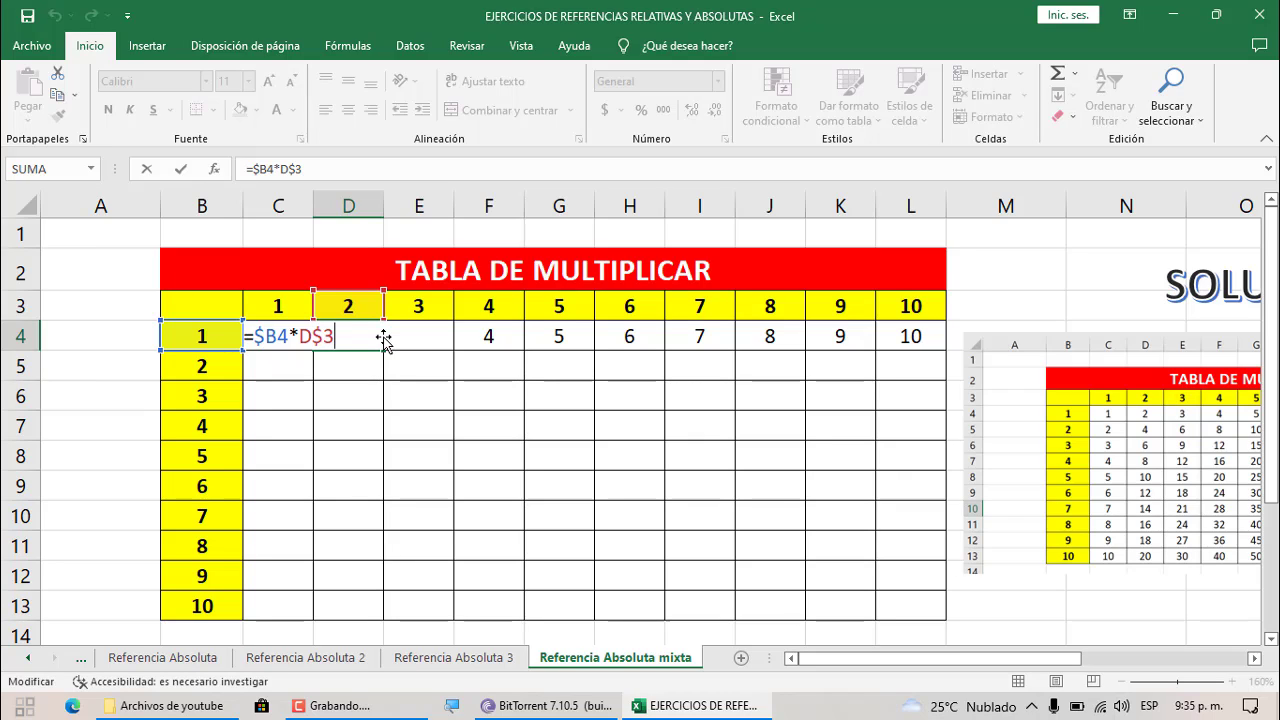
key("Return")
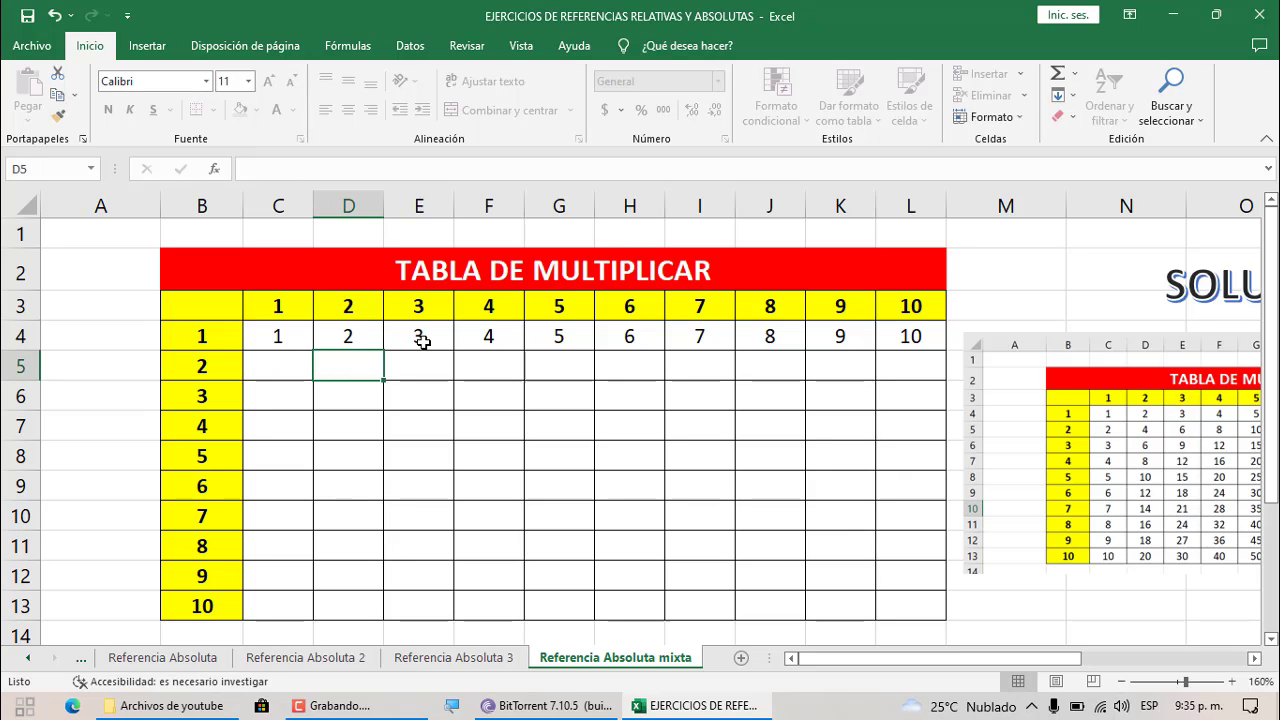
left_click(424, 340)
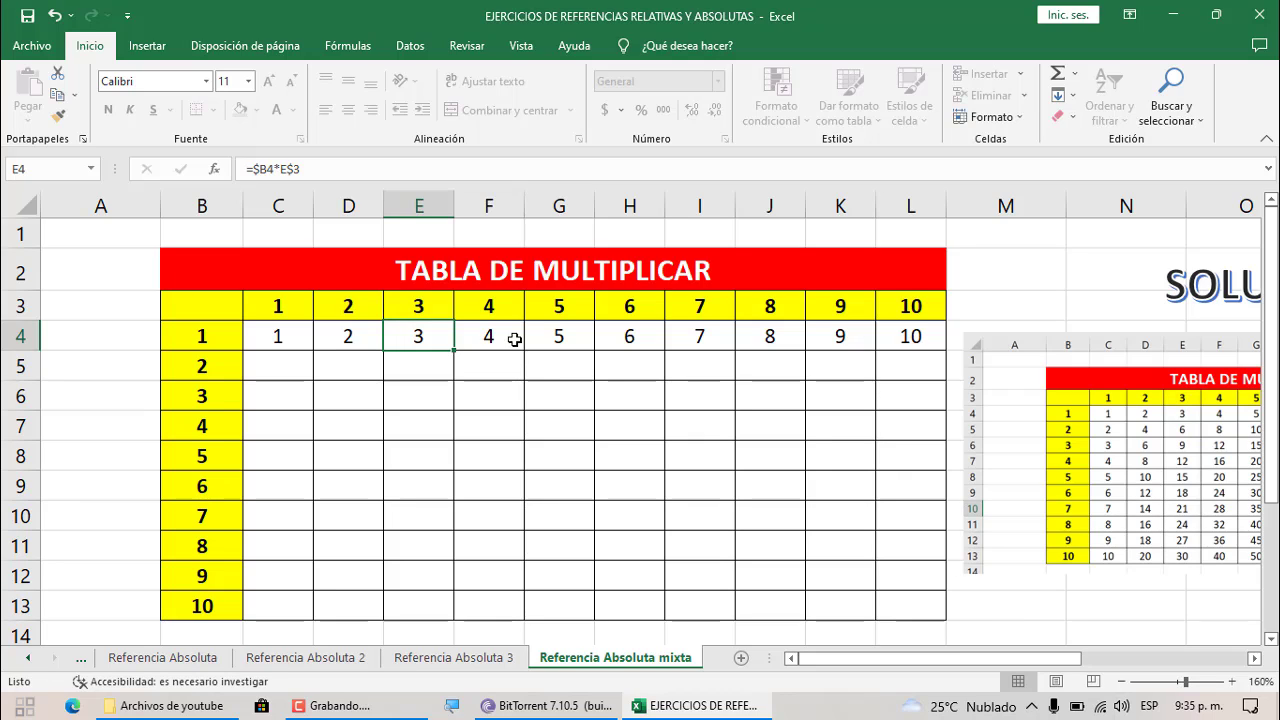
key("F2")
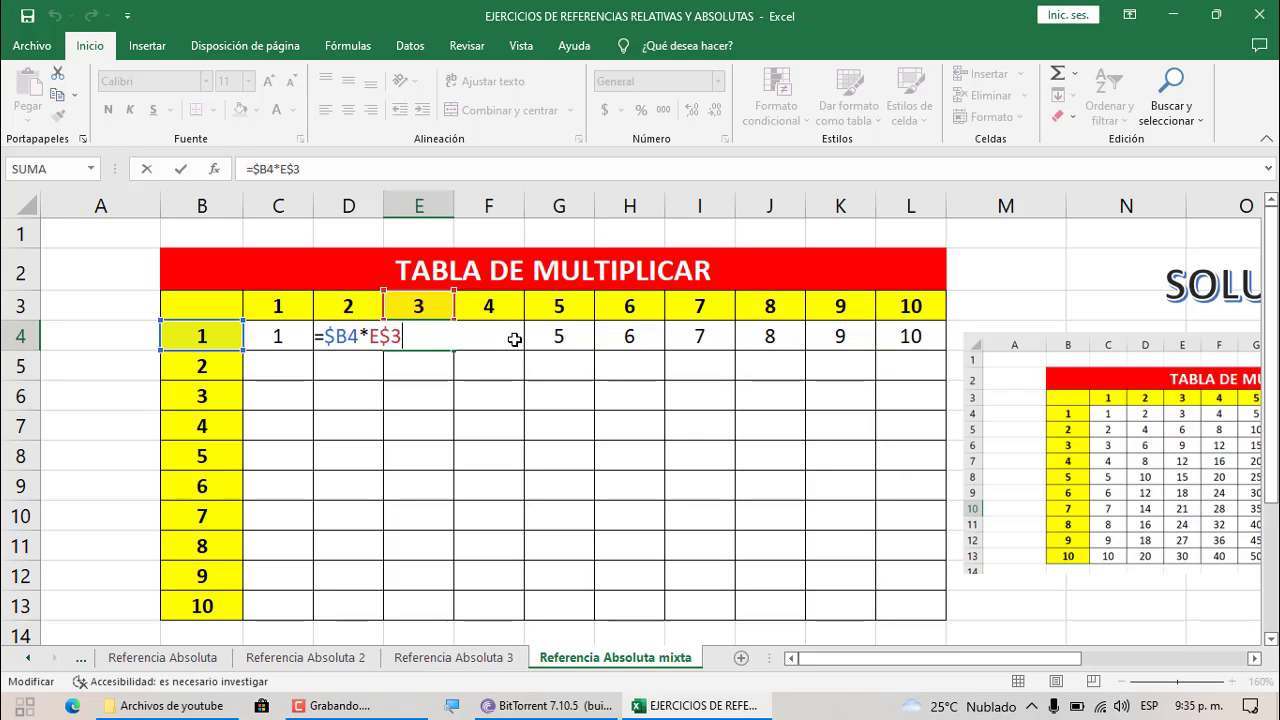
key("Return")
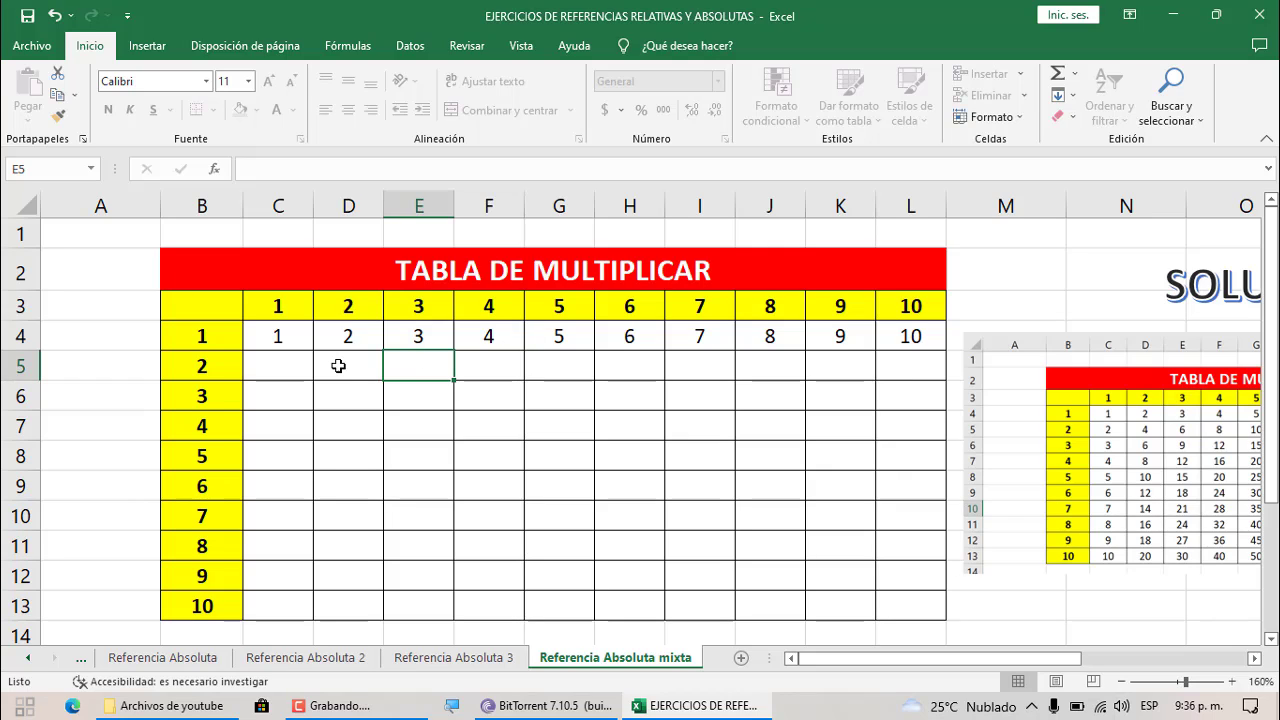
Fill the formulas in C4:L4 down through row 13 and compare the completed table with the solution image.
left_click(290, 336)
left_click_drag(290, 336, 892, 338)
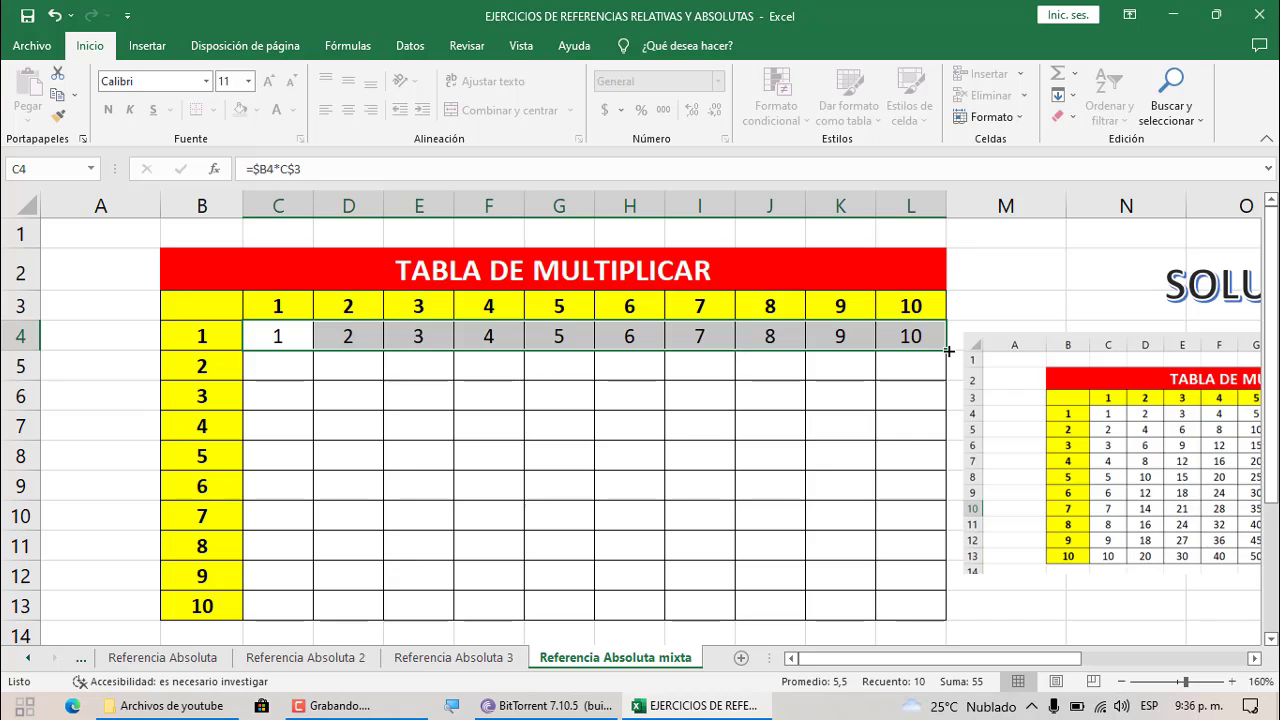
left_click_drag(949, 351, 958, 618)
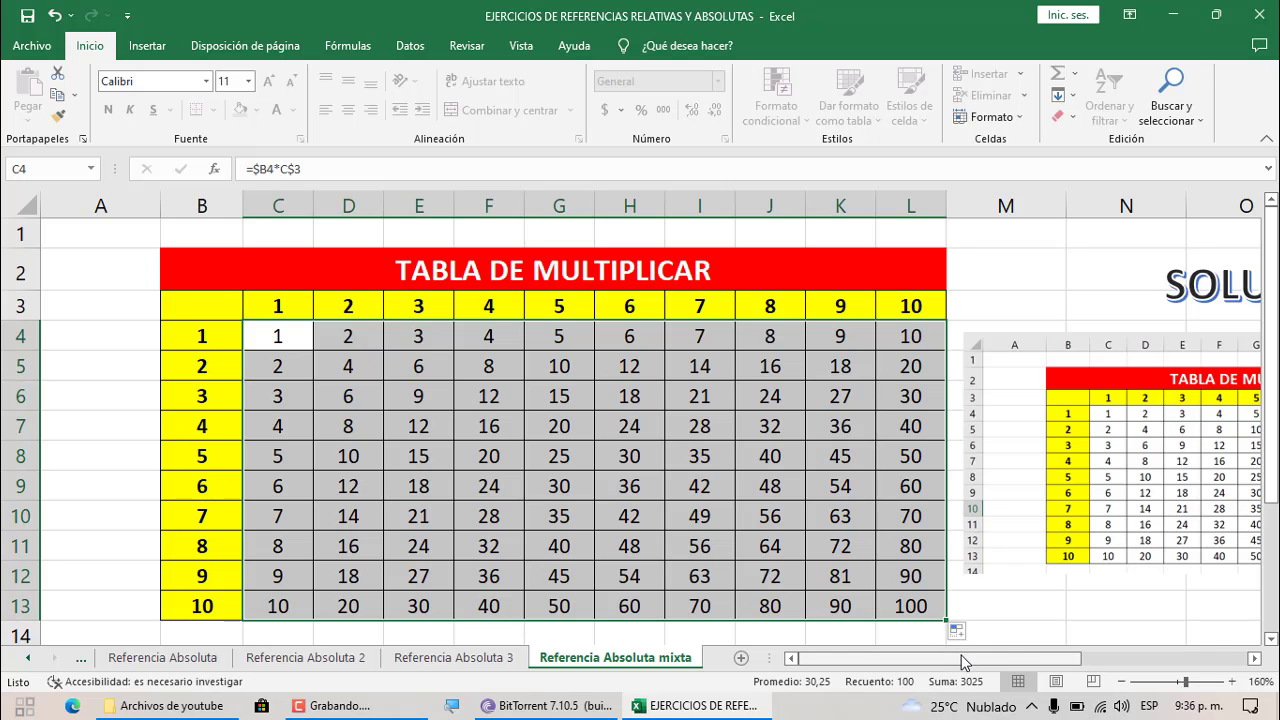
left_click_drag(962, 662, 1070, 664)
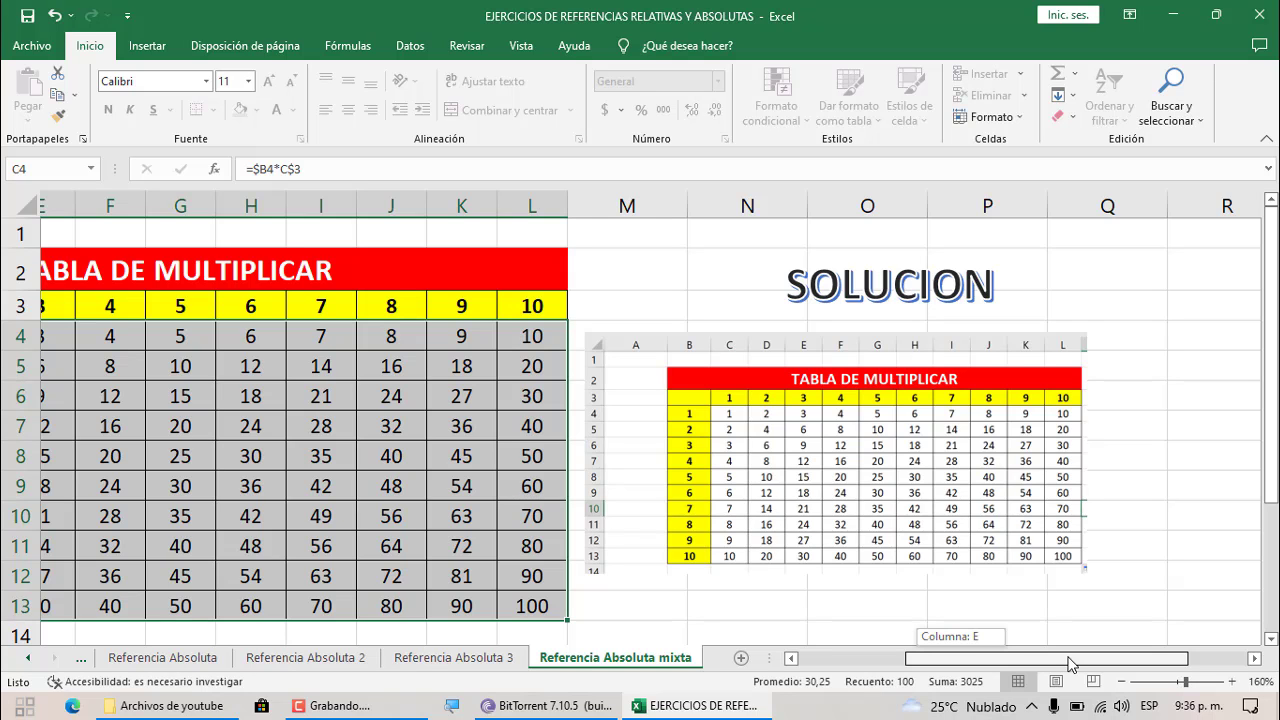
left_click_drag(1070, 664, 962, 658)
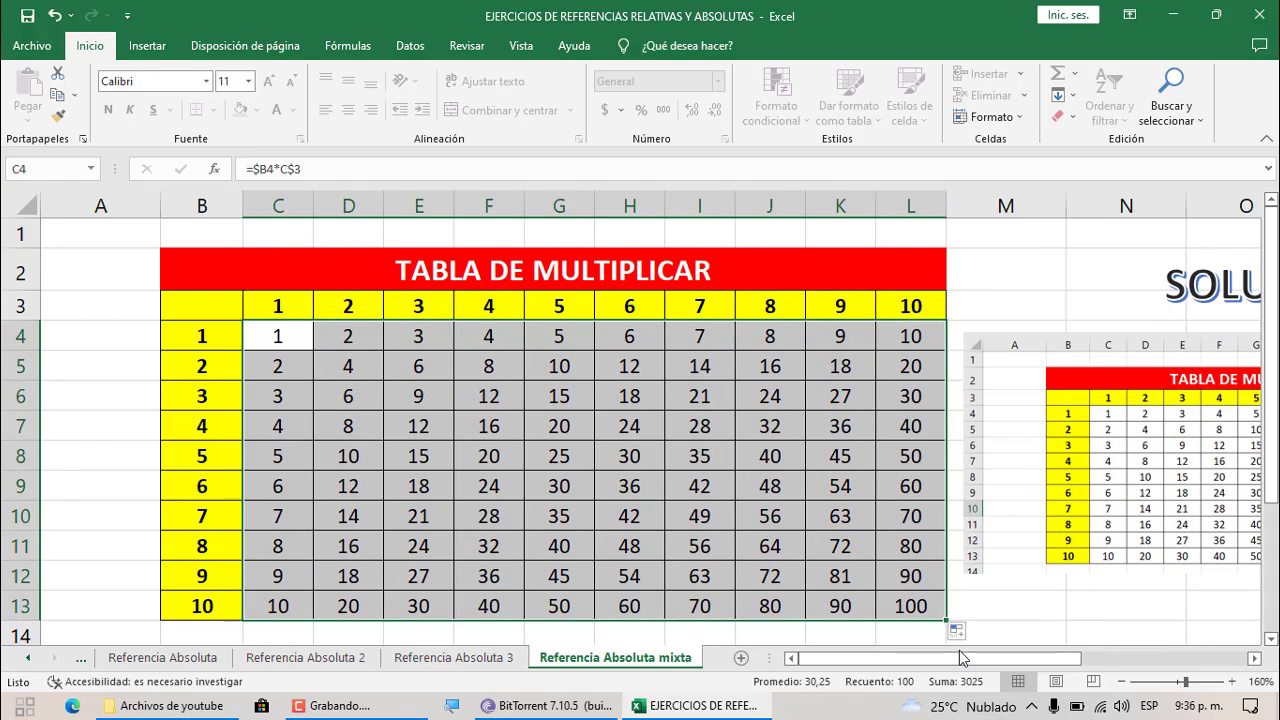